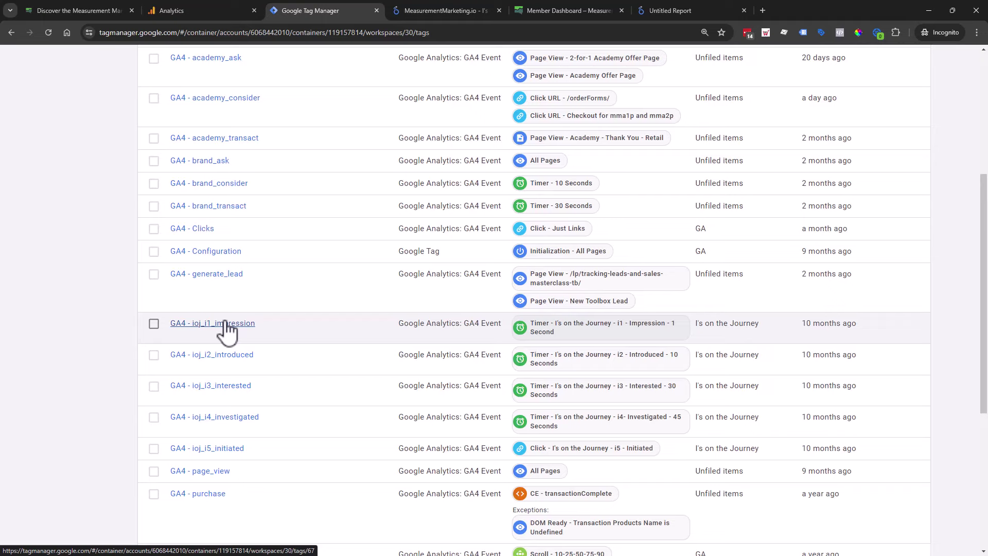
Open the GA4 - ioj_i1_impression tag and examine its name and event name
{"action": "left_click", "coordinate": [226, 323]}
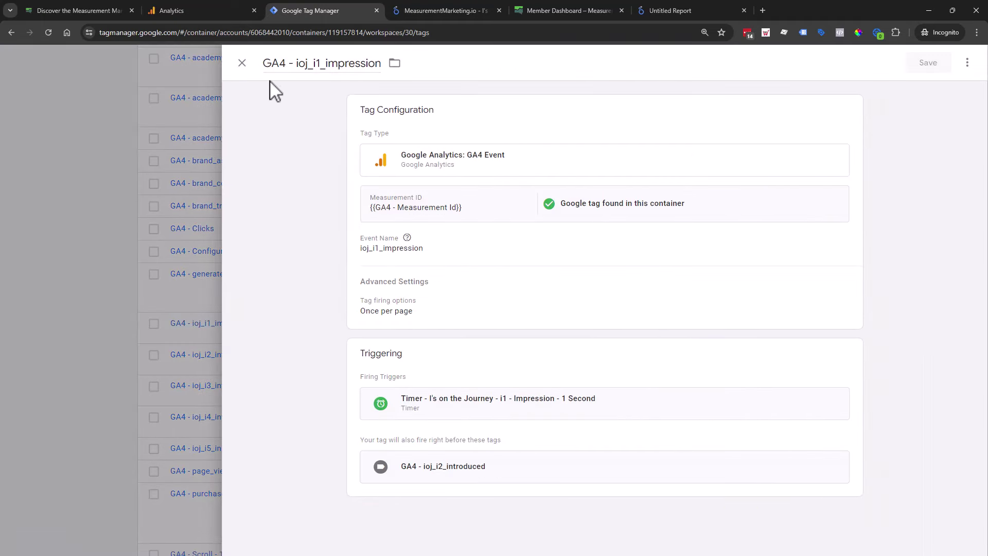
{"action": "left_click", "coordinate": [295, 66]}
{"action": "left_click_drag", "start_coordinate": [295, 66], "coordinate": [381, 66]}
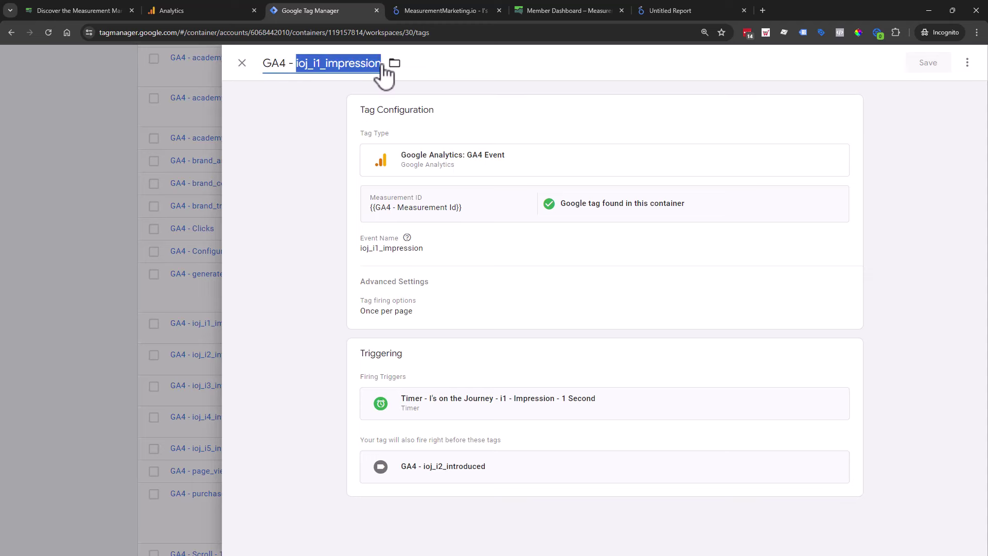
{"action": "left_click", "coordinate": [544, 265]}
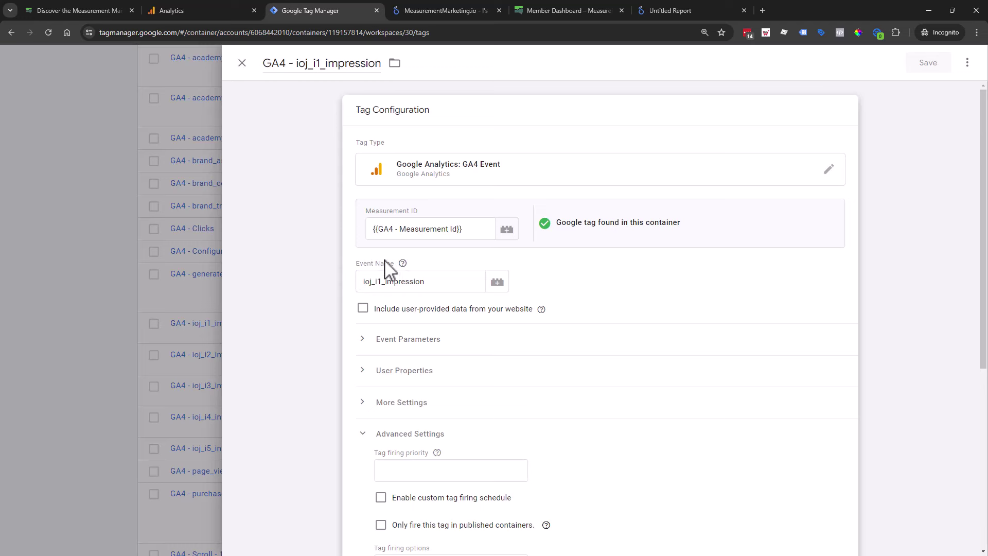
{"action": "left_click", "coordinate": [372, 283]}
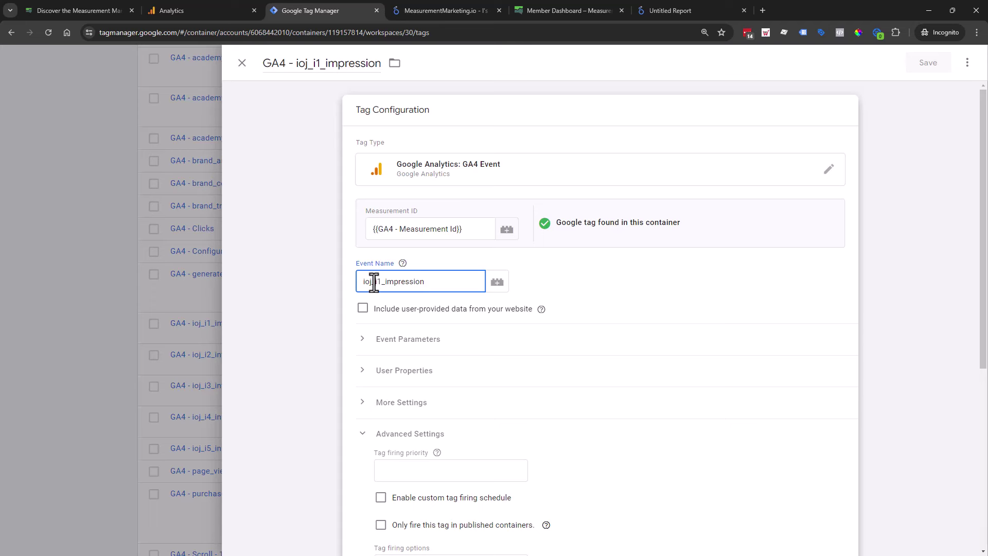
{"action": "left_click_drag", "start_coordinate": [363, 283], "coordinate": [458, 280]}
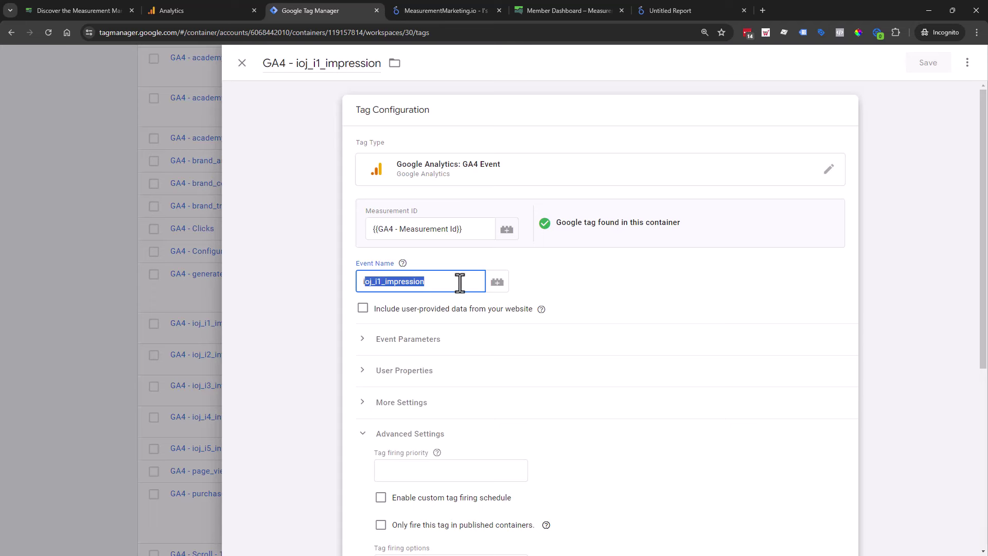
{"action": "left_click", "coordinate": [458, 280]}
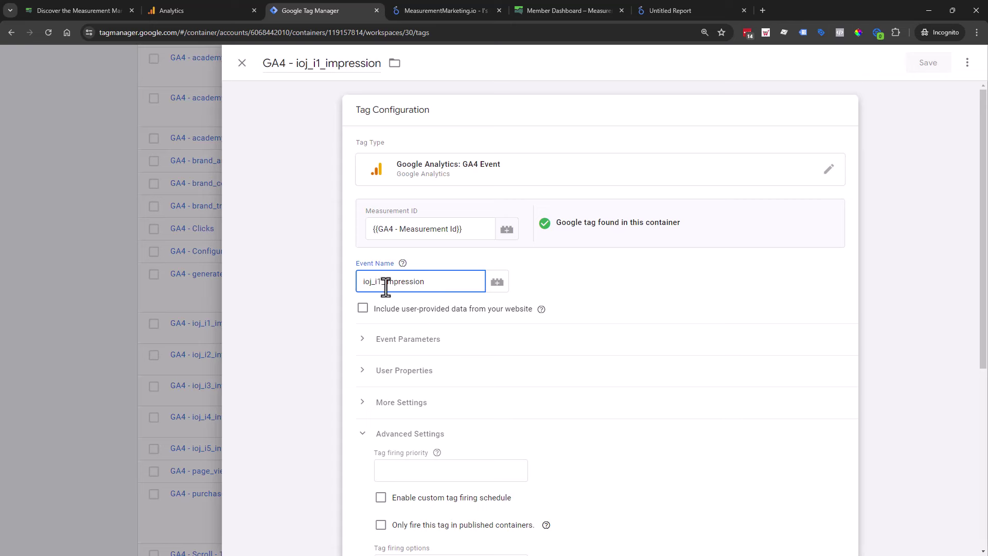
Shorten the tag's event name to i1_impression by removing the ioj_ prefix
{"action": "left_click_drag", "start_coordinate": [375, 282], "coordinate": [357, 282]}
{"action": "key", "text": "BackSpace"}
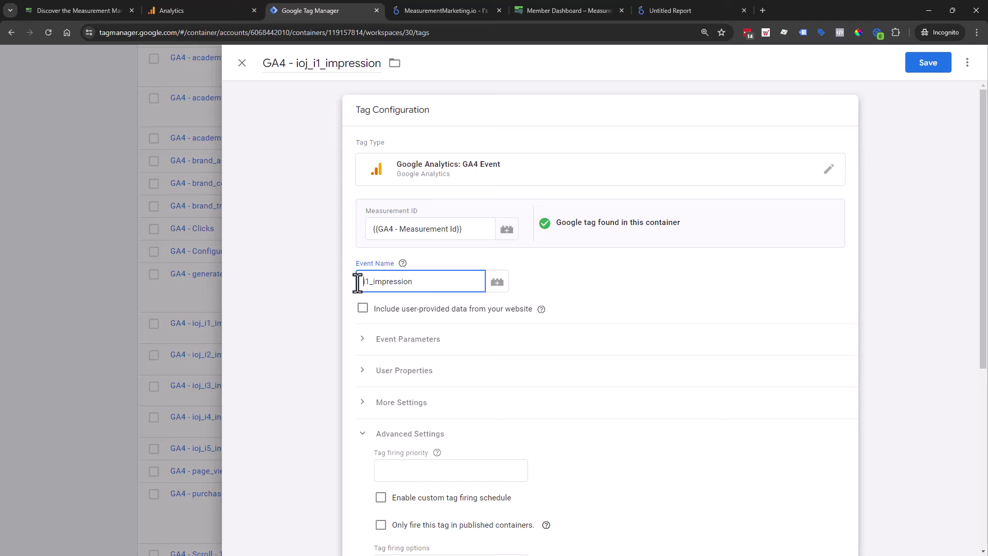
{"action": "left_click", "coordinate": [402, 263]}
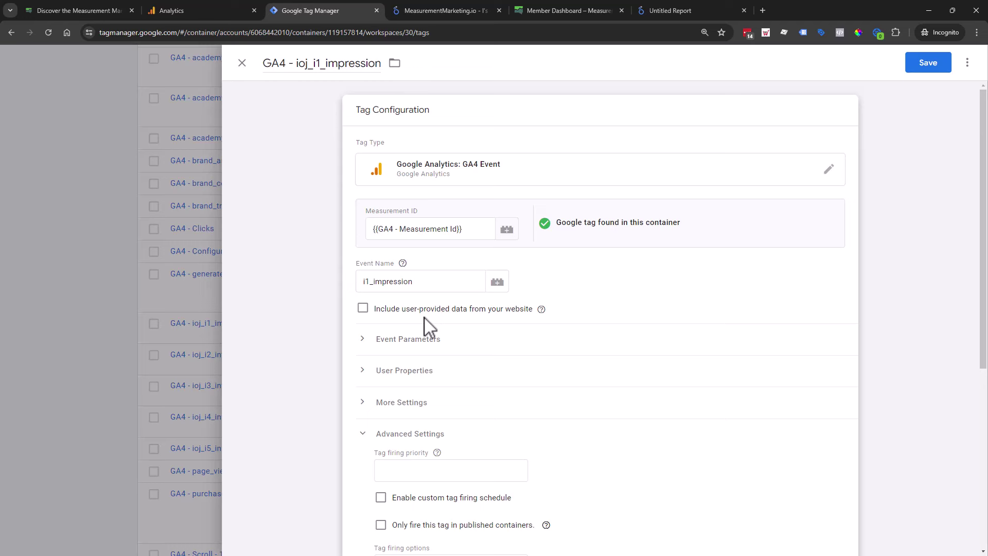
Restore the ioj_ prefix and rework the event name text, ending with ioj_i1_impression
{"action": "left_click", "coordinate": [361, 283]}
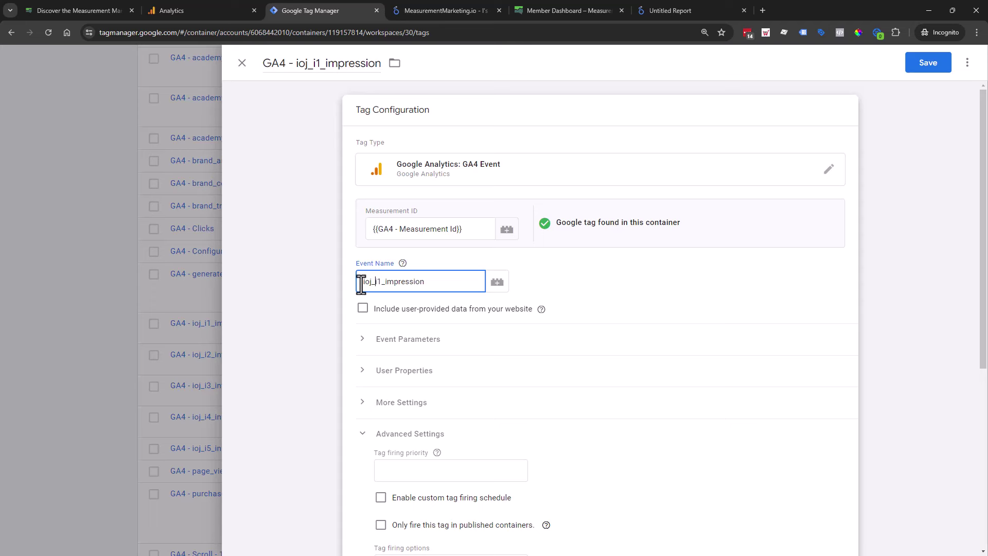
{"action": "double_click", "coordinate": [367, 281]}
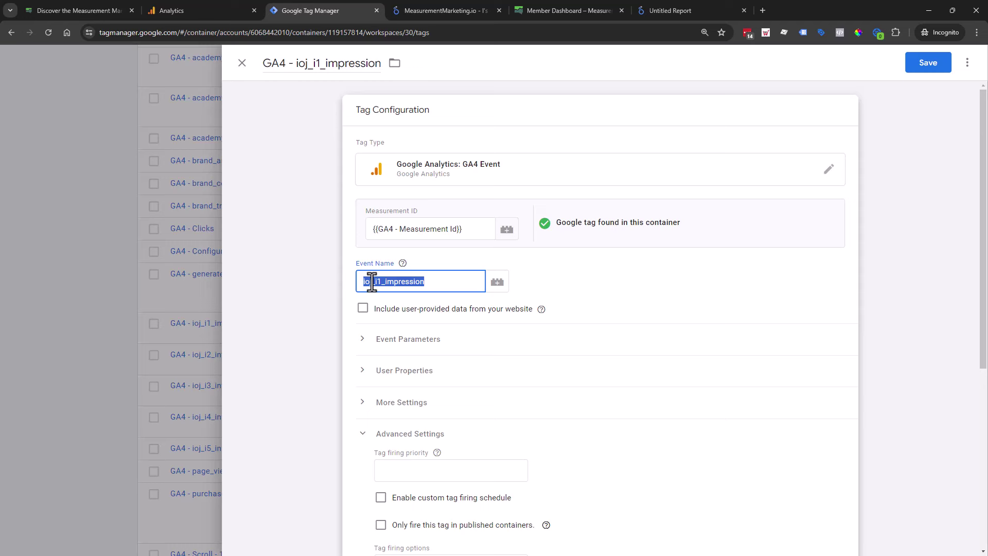
{"action": "left_click", "coordinate": [409, 285]}
{"action": "left_click_drag", "start_coordinate": [384, 281], "coordinate": [455, 281]}
{"action": "left_click", "coordinate": [383, 283]}
{"action": "double_click", "coordinate": [383, 283]}
{"action": "key", "text": "ctrl+c"}
{"action": "left_click", "coordinate": [395, 284]}
{"action": "left_click_drag", "start_coordinate": [386, 282], "coordinate": [353, 286]}
{"action": "key", "text": "BackSpace"}
{"action": "key", "text": "ctrl+v"}
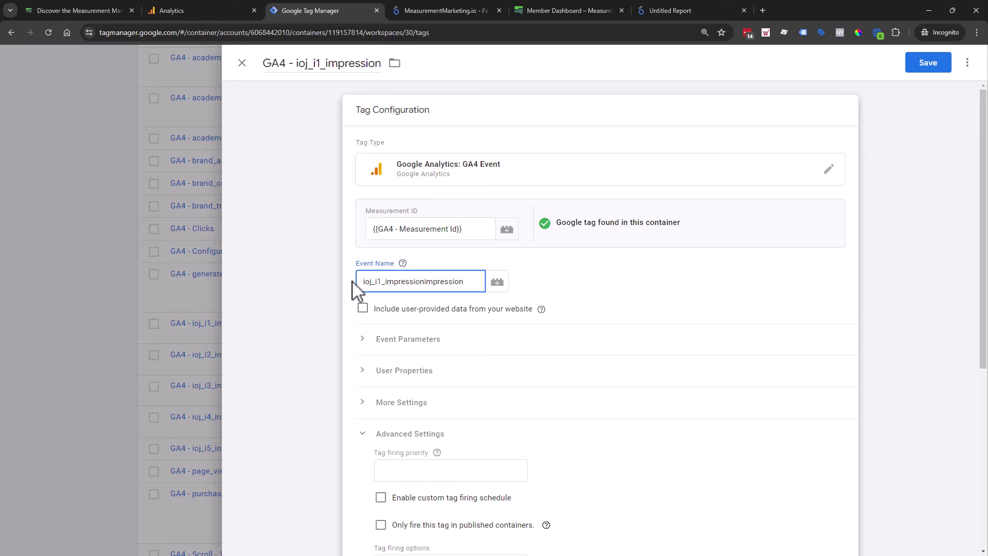
{"action": "double_click", "coordinate": [377, 281]}
{"action": "key", "text": "ctrl+v"}
{"action": "left_click_drag", "start_coordinate": [381, 284], "coordinate": [373, 283]}
{"action": "left_click", "coordinate": [378, 282]}
Check the ioj_ events in the Google Analytics events list and return to the tag in Google Tag Manager
{"action": "left_click", "coordinate": [165, 7]}
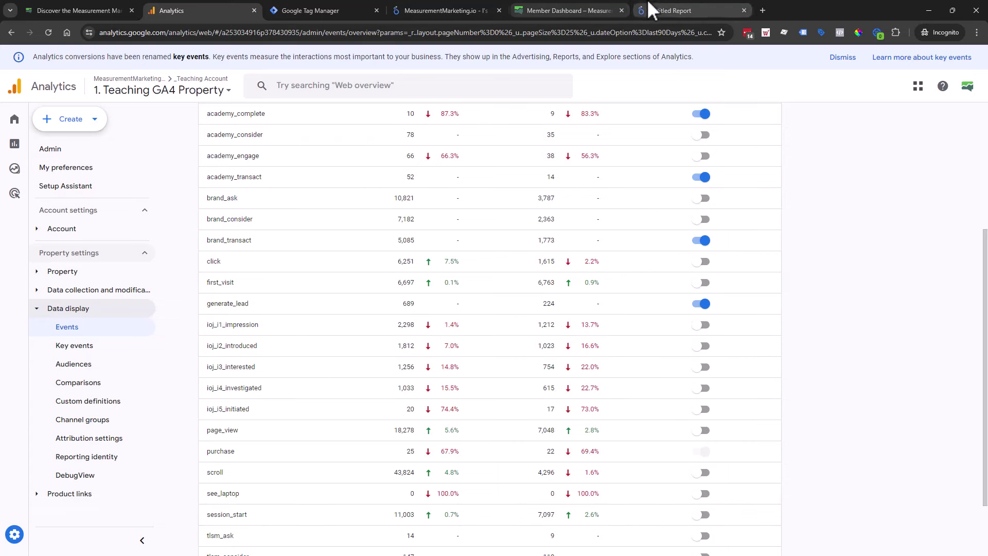
{"action": "left_click", "coordinate": [334, 4]}
{"action": "left_click", "coordinate": [541, 309]}
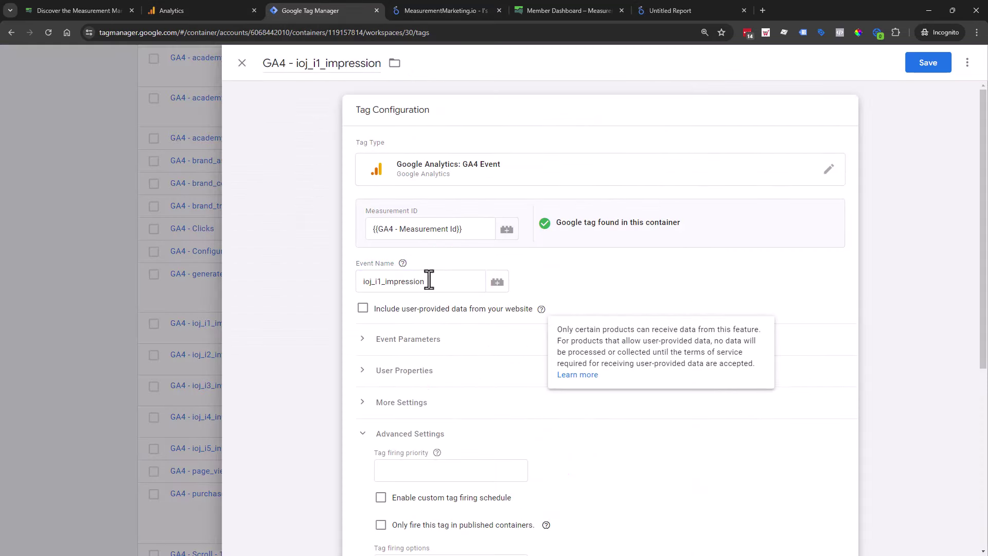
Open the tag's i1 Impression timer trigger and examine its interval, limit and Page URL condition
{"action": "scroll", "coordinate": [585, 292], "scroll_direction": "down", "scroll_amount": 1}
{"action": "scroll", "coordinate": [585, 292], "scroll_direction": "down", "scroll_amount": 5}
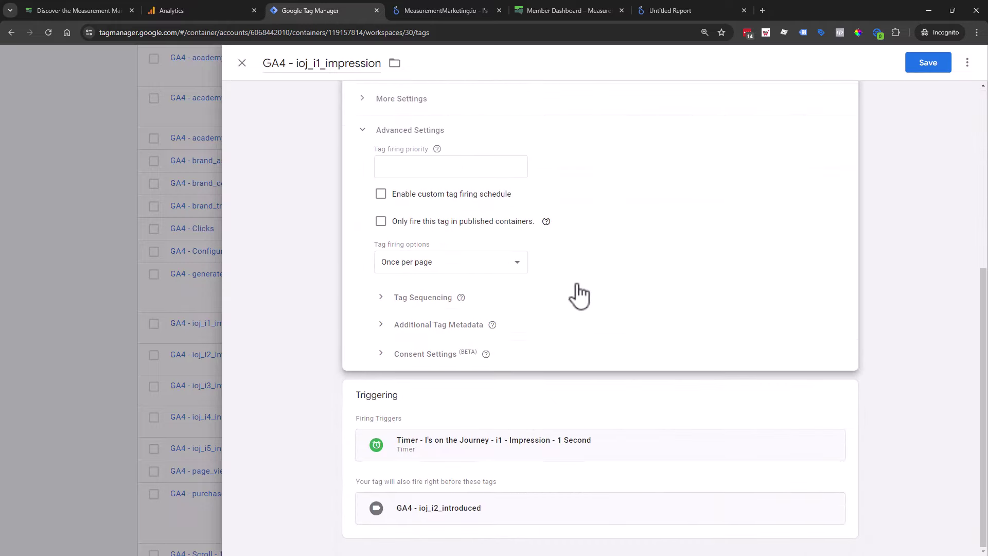
{"action": "left_click", "coordinate": [546, 455]}
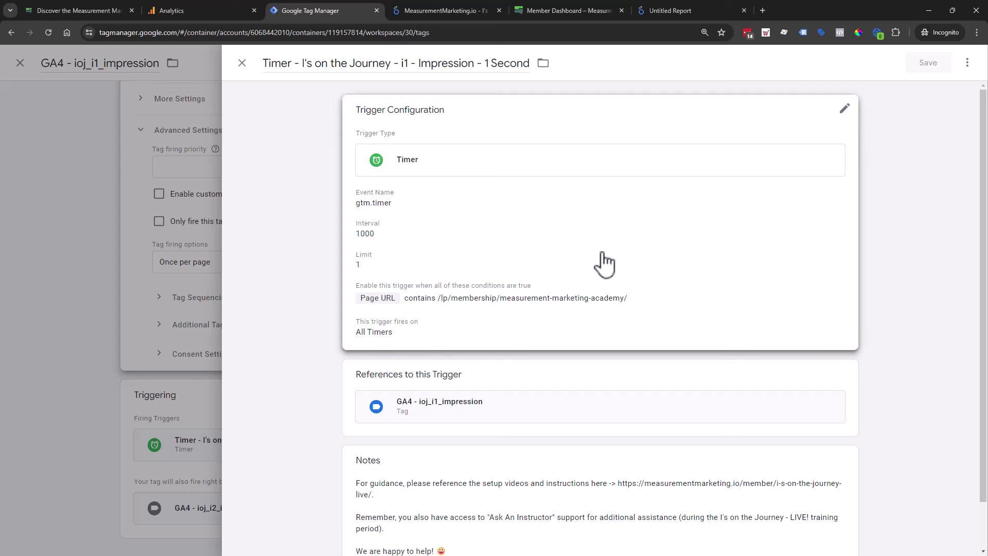
{"action": "left_click", "coordinate": [446, 324]}
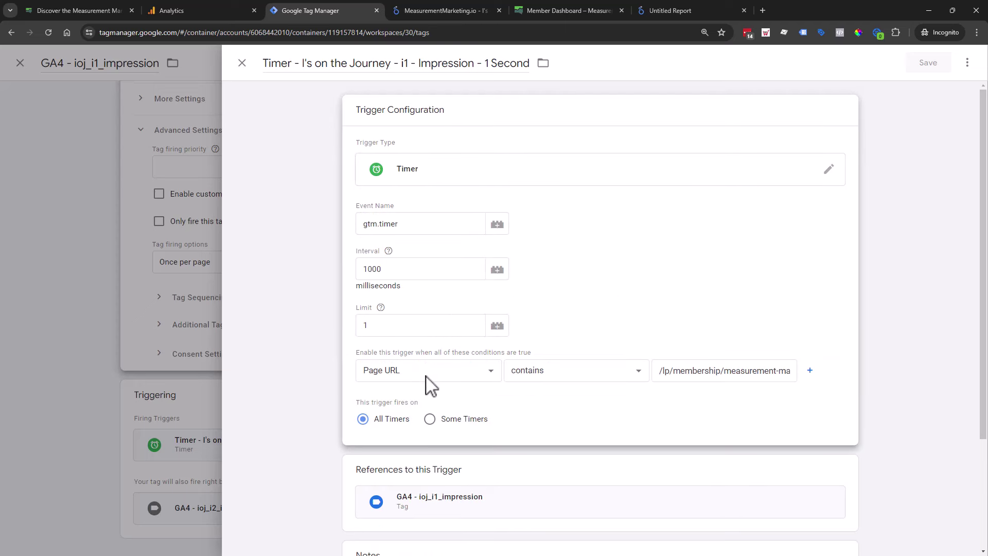
{"action": "left_click_drag", "start_coordinate": [676, 370], "coordinate": [863, 376]}
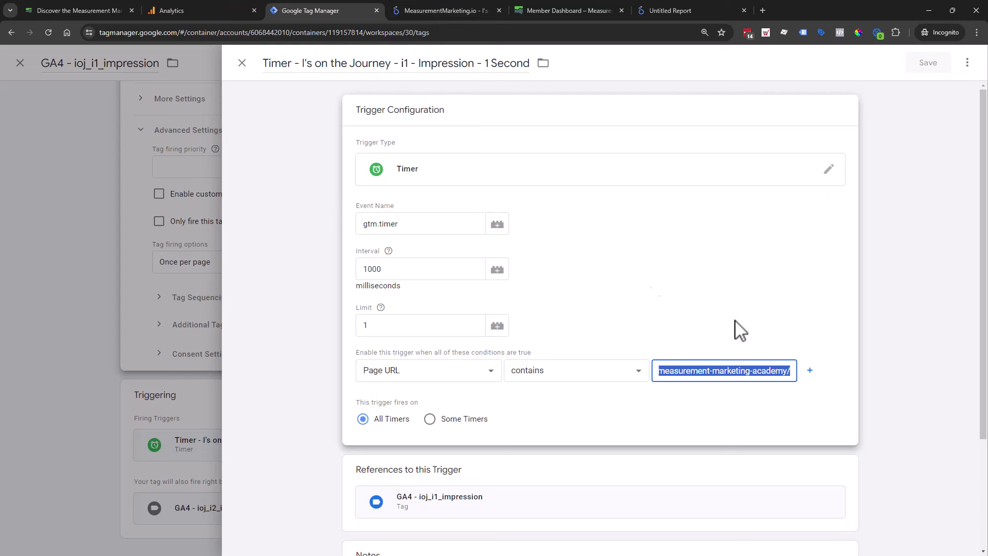
{"action": "left_click", "coordinate": [741, 460]}
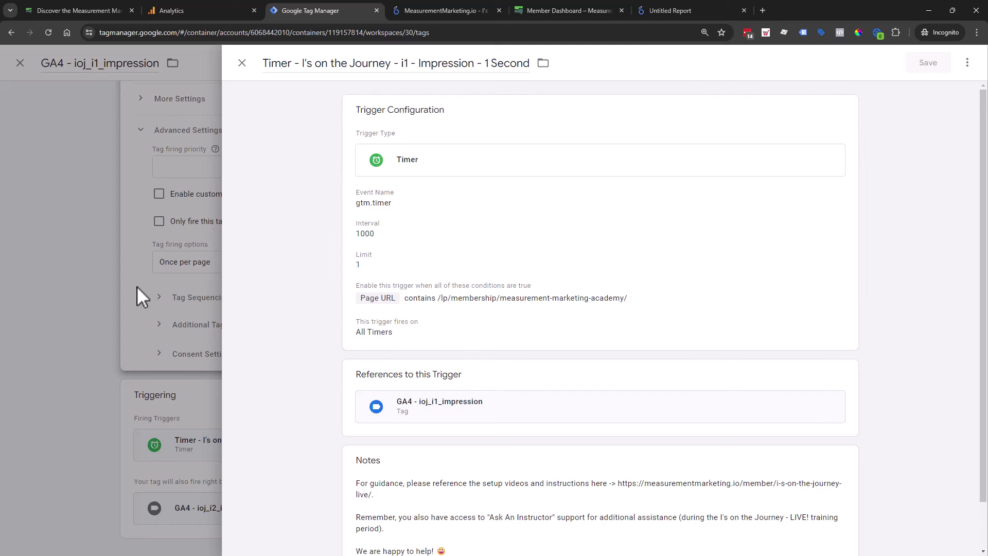
Leave the timer trigger and the ioj_i1_impression tag, discarding the unsaved changes
{"action": "left_click", "coordinate": [562, 201]}
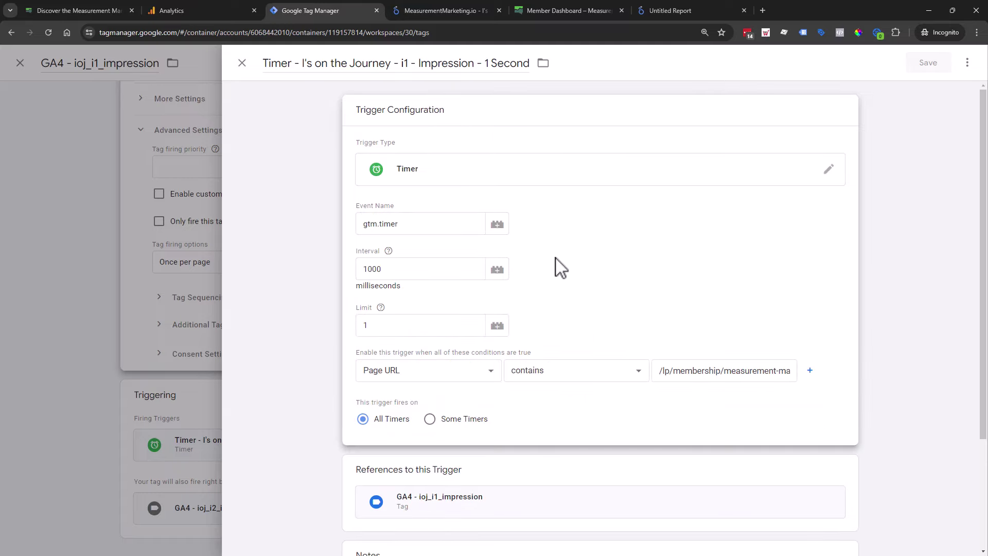
{"action": "left_click", "coordinate": [133, 358]}
{"action": "left_click", "coordinate": [136, 358]}
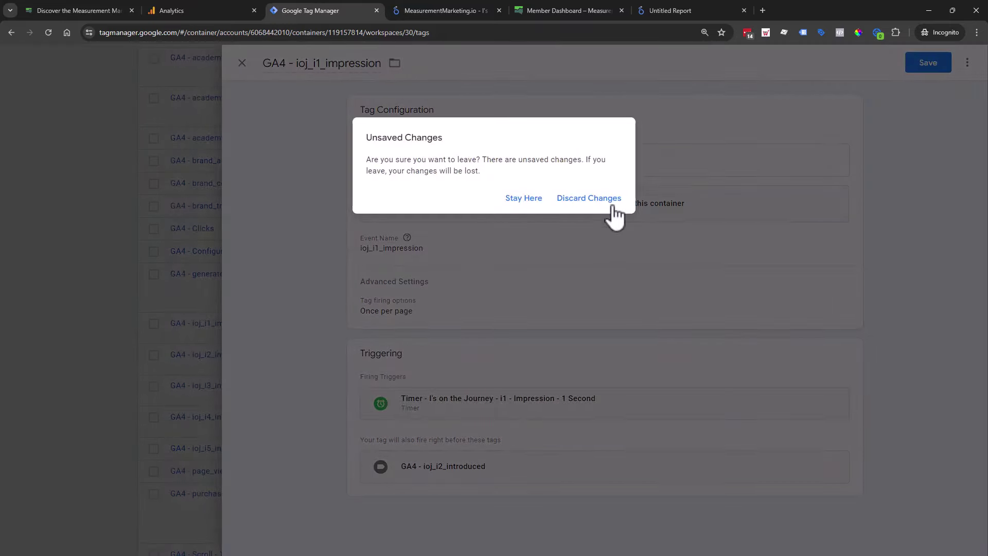
{"action": "left_click", "coordinate": [612, 204]}
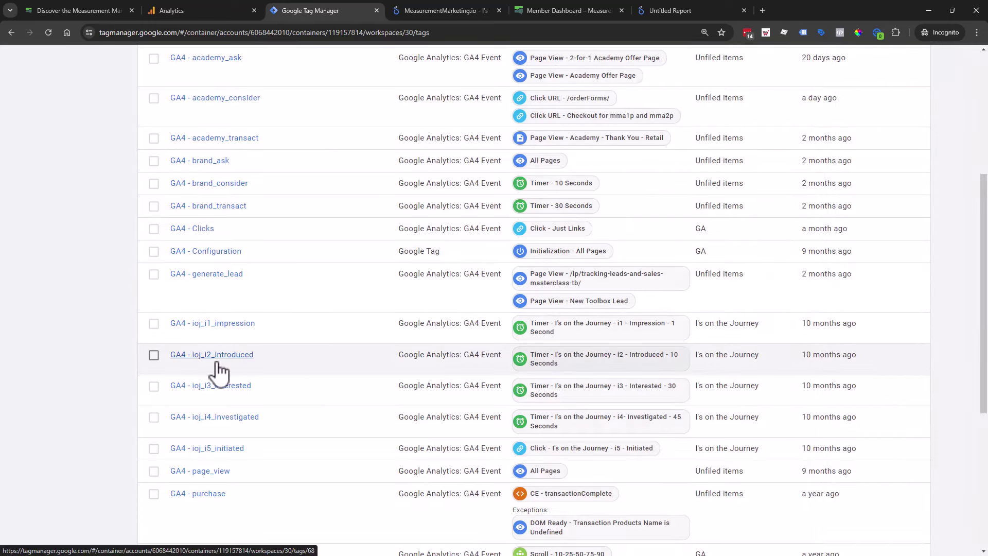
Open the GA4 - ioj_i2_introduced tag, examine its tag sequencing settings, and return to the tag list
{"action": "left_click", "coordinate": [213, 356]}
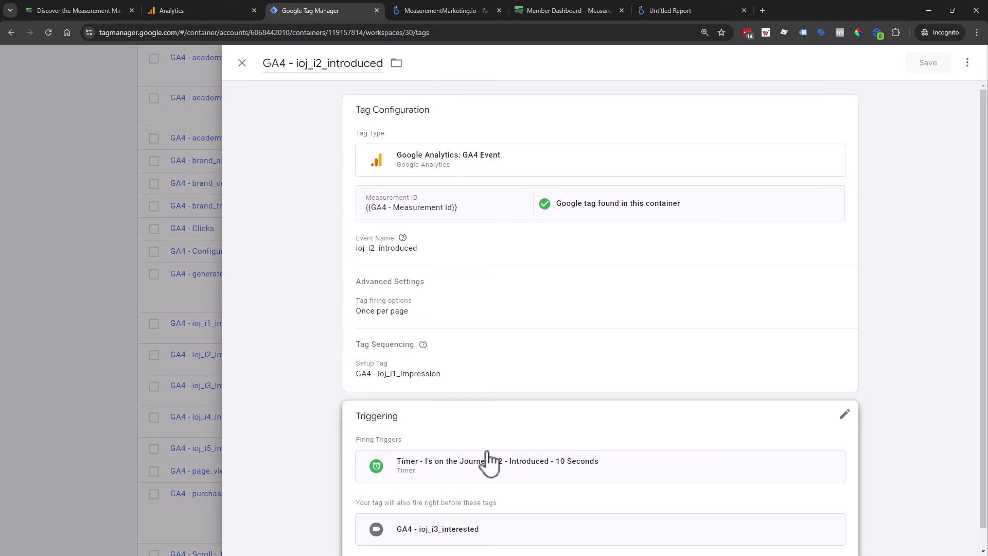
{"action": "left_click", "coordinate": [494, 354]}
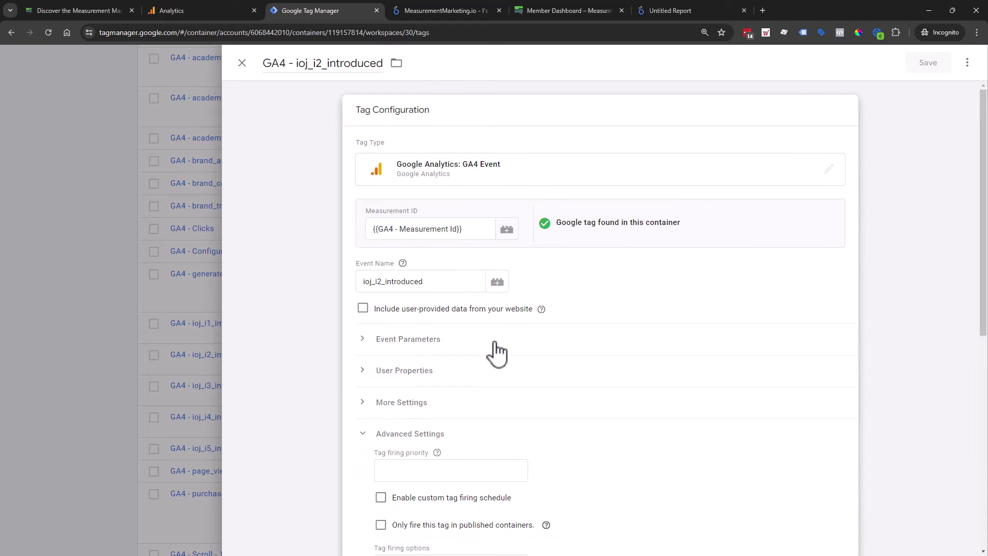
{"action": "scroll", "coordinate": [498, 348], "scroll_direction": "down", "scroll_amount": 5}
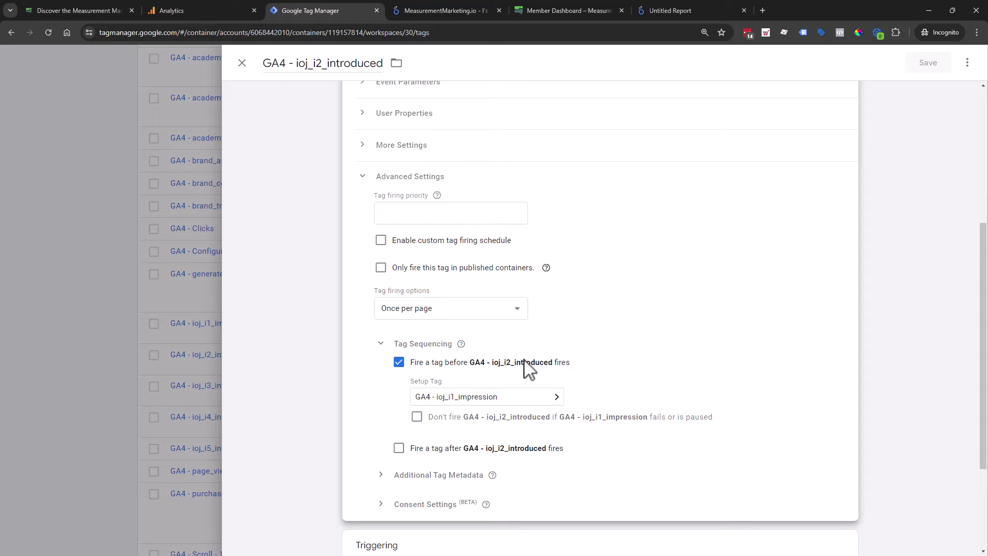
{"action": "left_click", "coordinate": [103, 359]}
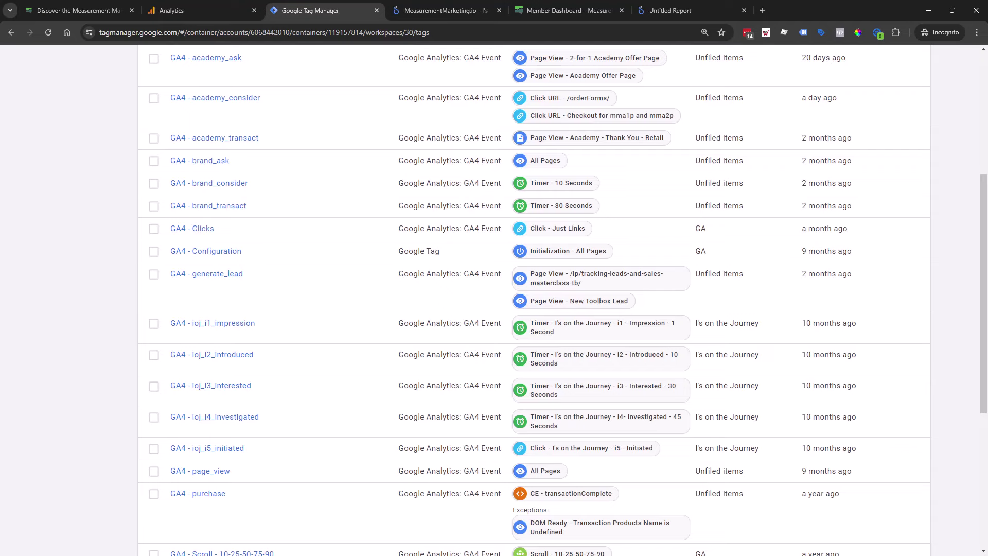
Switch to the Academy Funnel report in Looker Studio, examine the offer page engagement stages, and return to Tag Manager
{"action": "left_click", "coordinate": [929, 11]}
{"action": "left_click", "coordinate": [46, 10]}
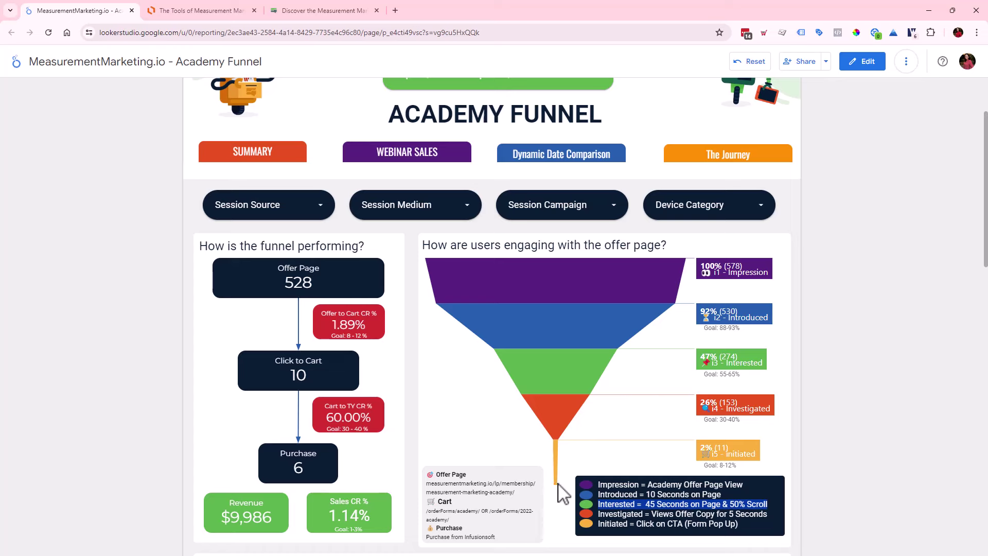
{"action": "left_click", "coordinate": [933, 11]}
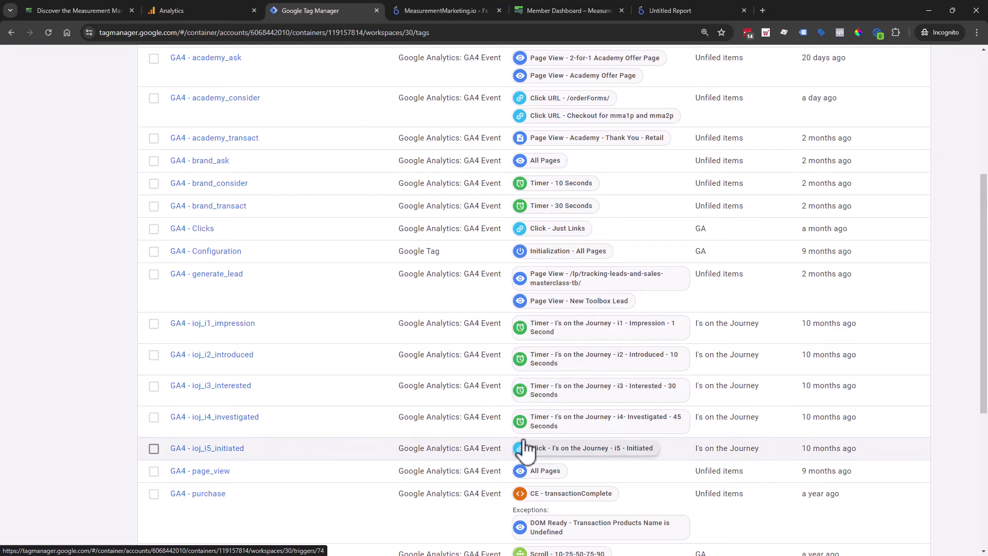
Examine the firing conditions of the i5 - Initiated click trigger and return to the tag list
{"action": "left_click", "coordinate": [622, 452]}
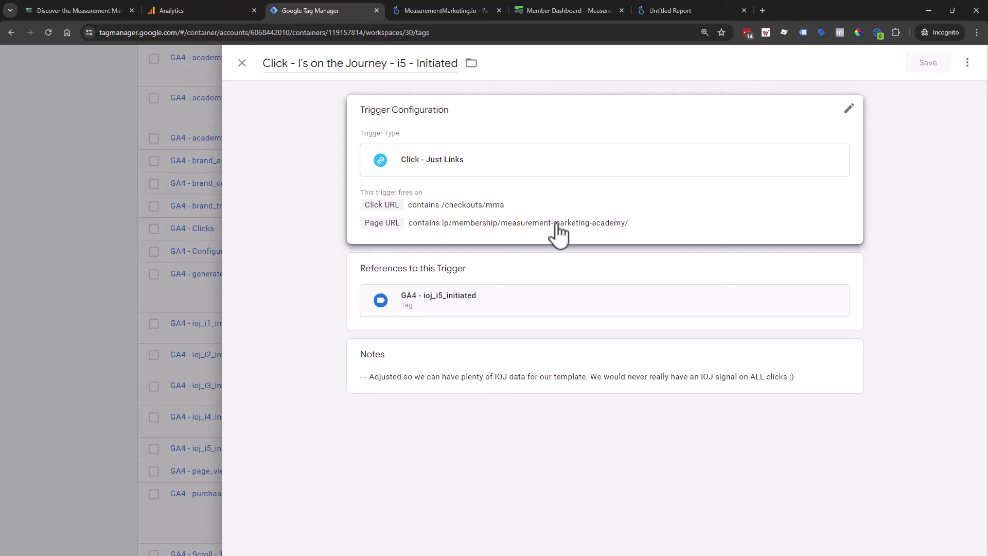
{"action": "left_click", "coordinate": [150, 257]}
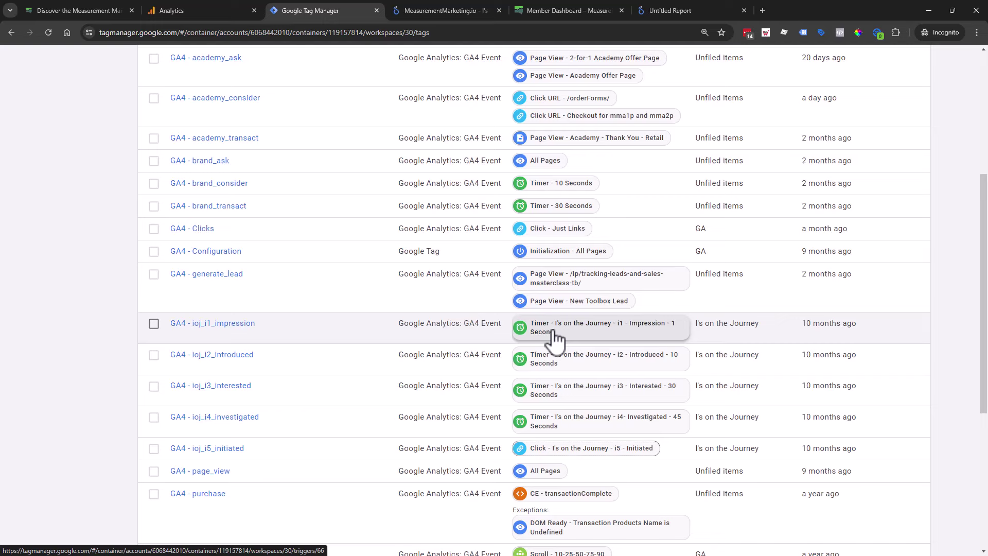
{"action": "left_click", "coordinate": [570, 452]}
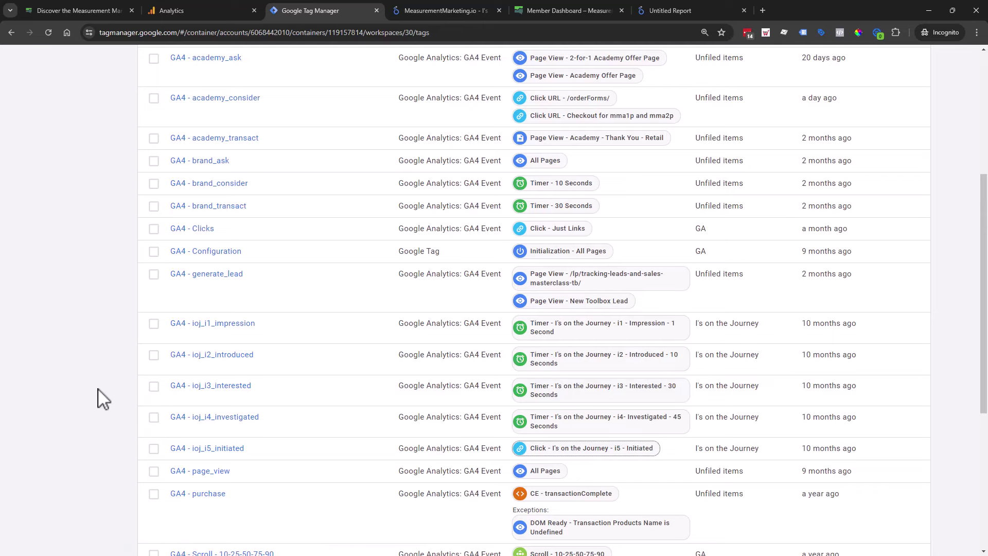
Switch to Google Analytics and view the Explorations page of the teaching property
{"action": "left_click", "coordinate": [222, 6]}
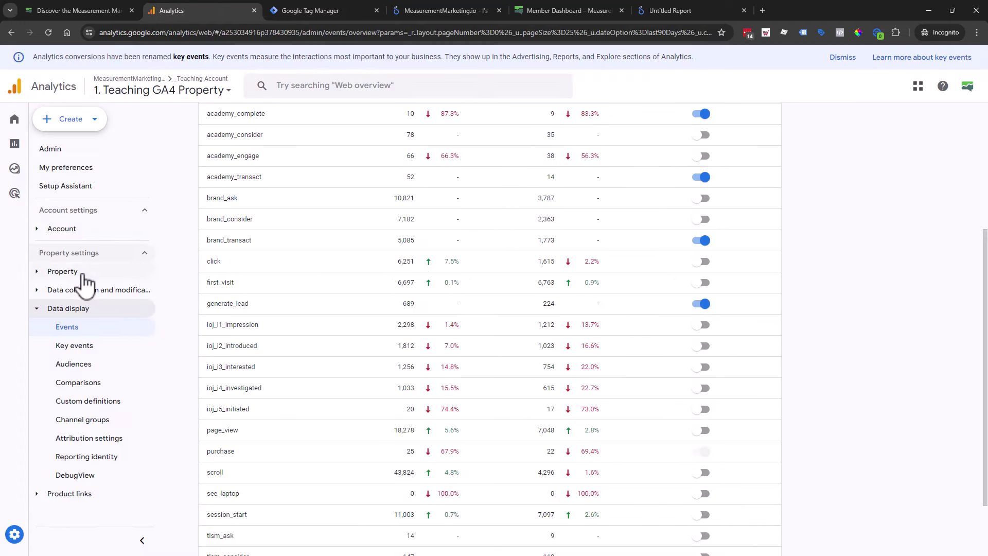
{"action": "mouse_move", "coordinate": [46, 180]}
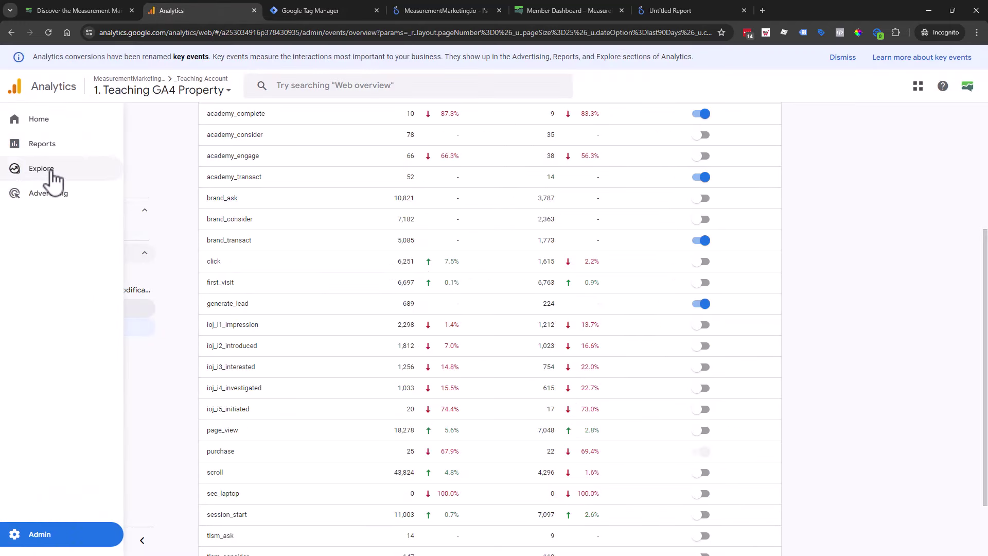
{"action": "left_click", "coordinate": [85, 175]}
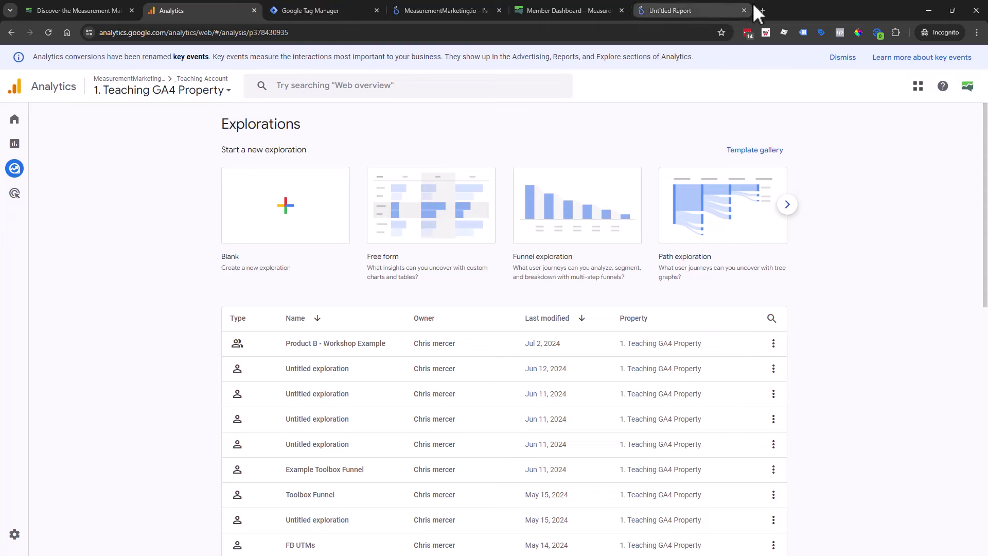
Return to Google Tag Manager and open the i3 - Interested timer trigger to examine its interval
{"action": "left_click", "coordinate": [301, 9]}
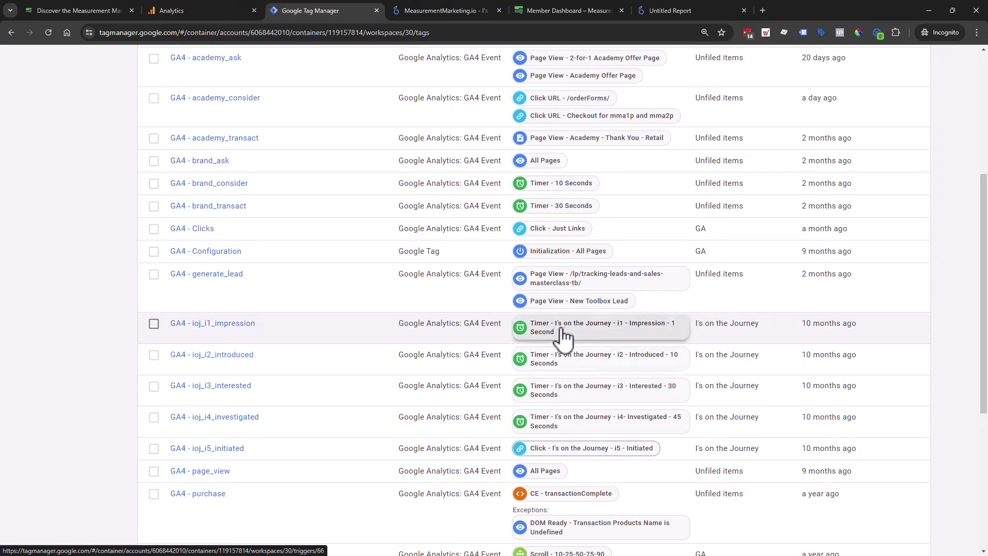
{"action": "left_click", "coordinate": [570, 404]}
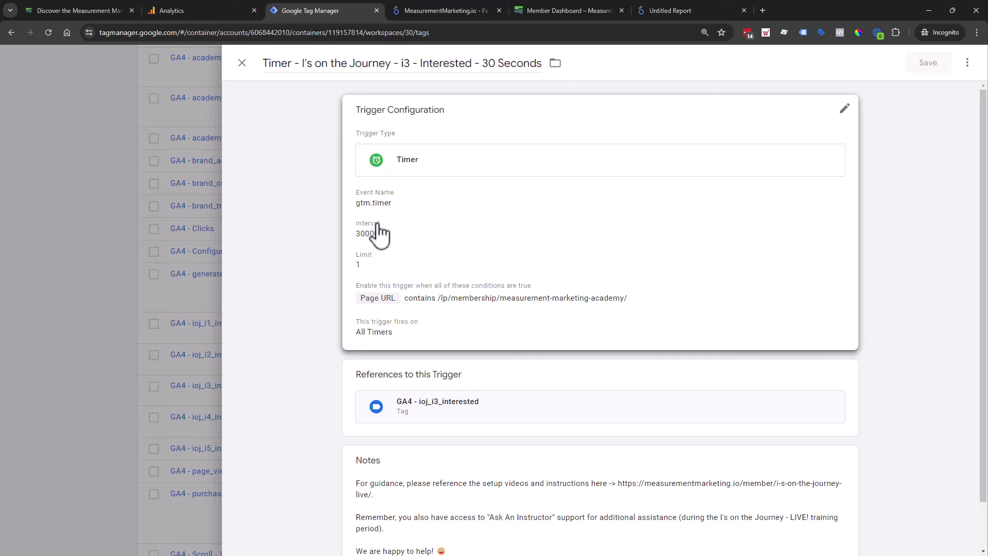
Open the GA4 - ioj_i3_interested tag, examine its tag firing and tag sequencing settings, and return to the tag list
{"action": "left_click", "coordinate": [80, 362]}
{"action": "left_click", "coordinate": [237, 390]}
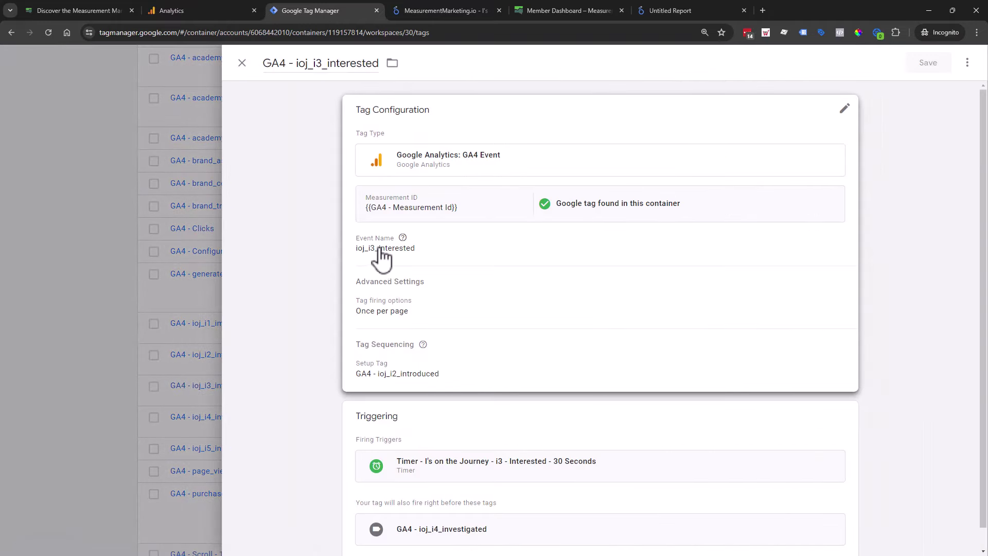
{"action": "left_click", "coordinate": [514, 258]}
{"action": "scroll", "coordinate": [545, 340], "scroll_direction": "down", "scroll_amount": 4}
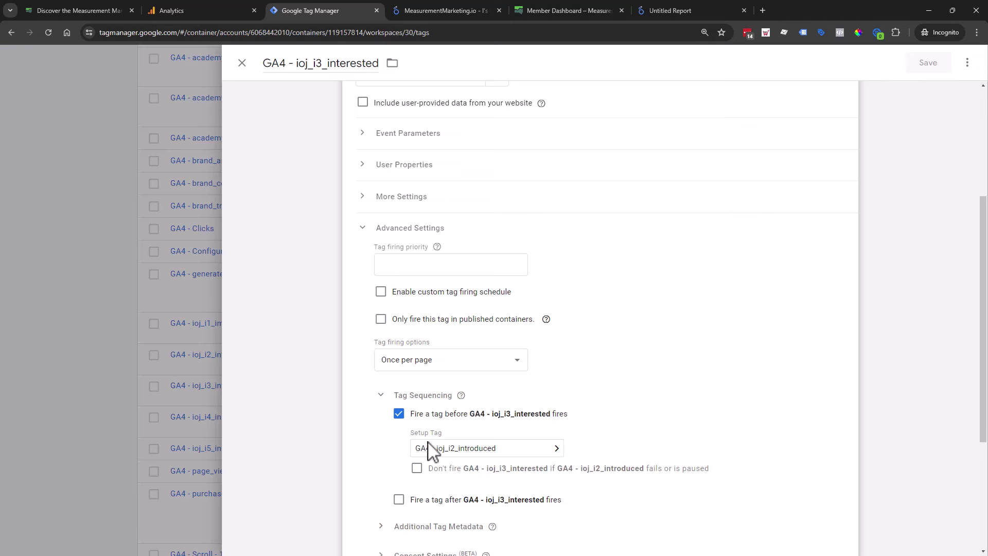
{"action": "left_click", "coordinate": [153, 450]}
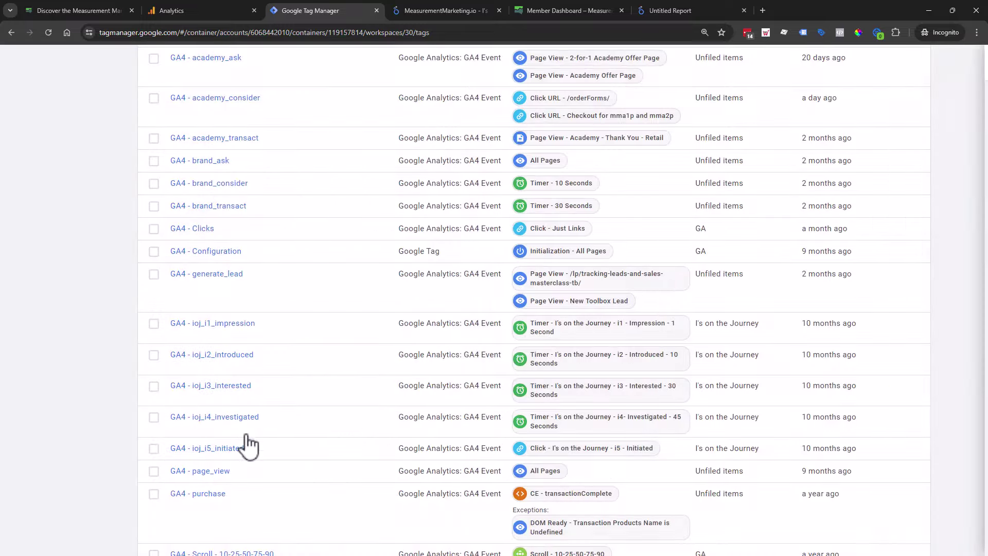
Examine the setup tags in the sequencing of the GA4 - ioj_i4_investigated and GA4 - ioj_i5_initiated tags
{"action": "left_click", "coordinate": [246, 425]}
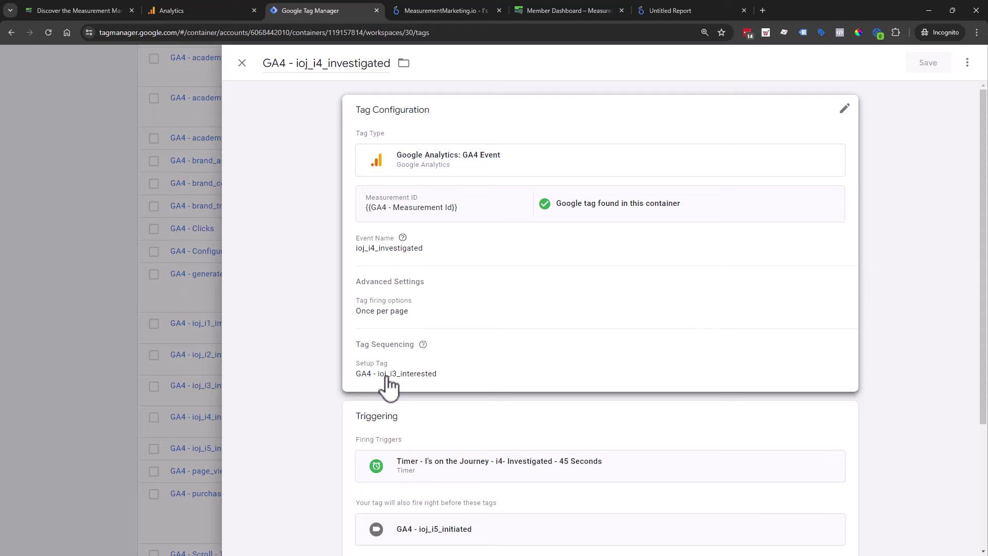
{"action": "left_click", "coordinate": [198, 370]}
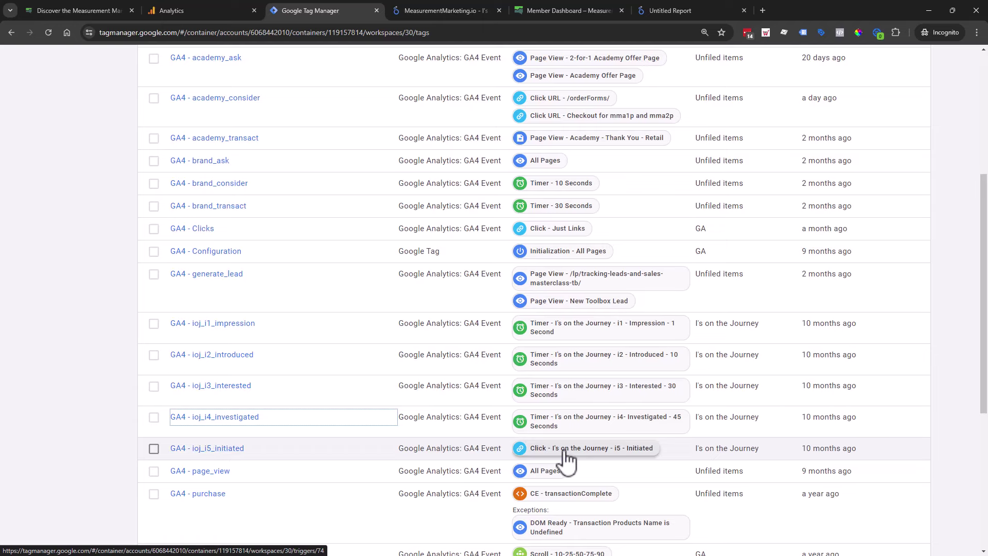
{"action": "left_click", "coordinate": [237, 451]}
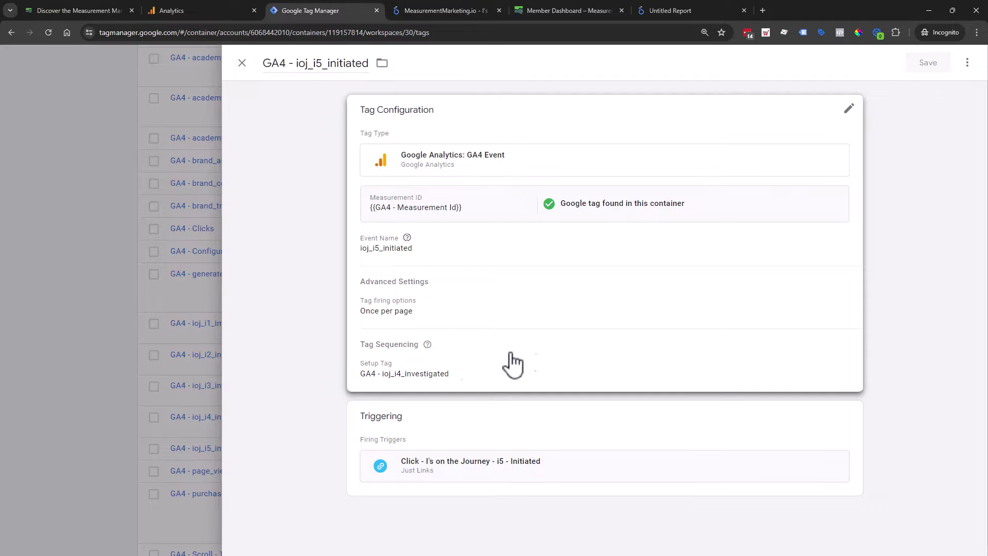
{"action": "left_click", "coordinate": [123, 369]}
Start a new tag in the workspace with the tag type Google Analytics: GA4 Event
{"action": "scroll", "coordinate": [560, 467], "scroll_direction": "up", "scroll_amount": 5}
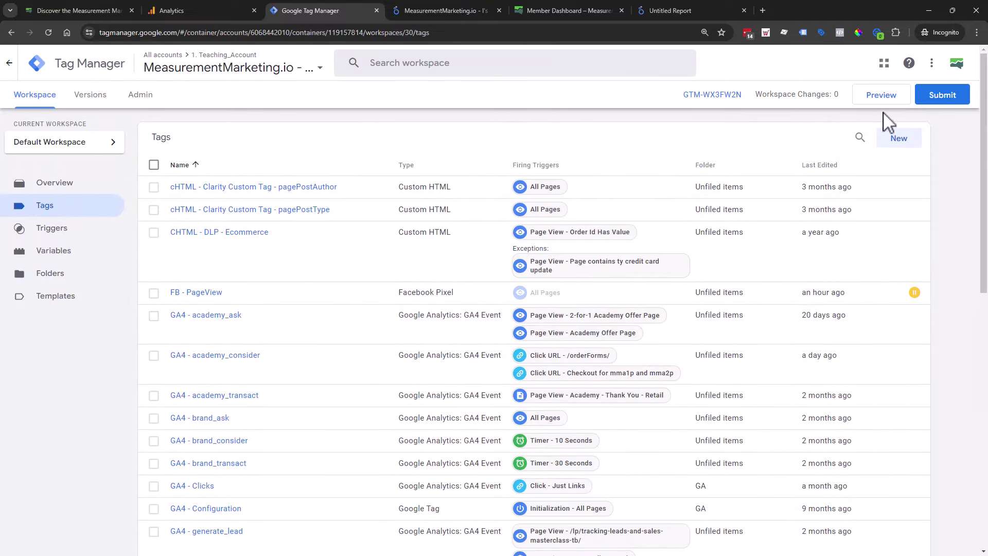
{"action": "left_click", "coordinate": [895, 139]}
{"action": "left_click", "coordinate": [624, 168]}
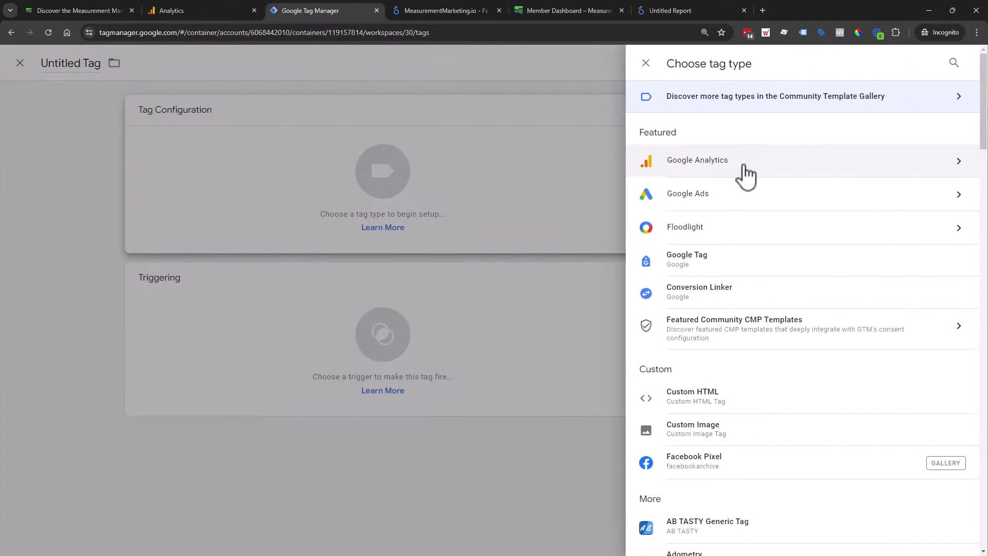
{"action": "left_click", "coordinate": [745, 174]}
{"action": "left_click", "coordinate": [767, 180]}
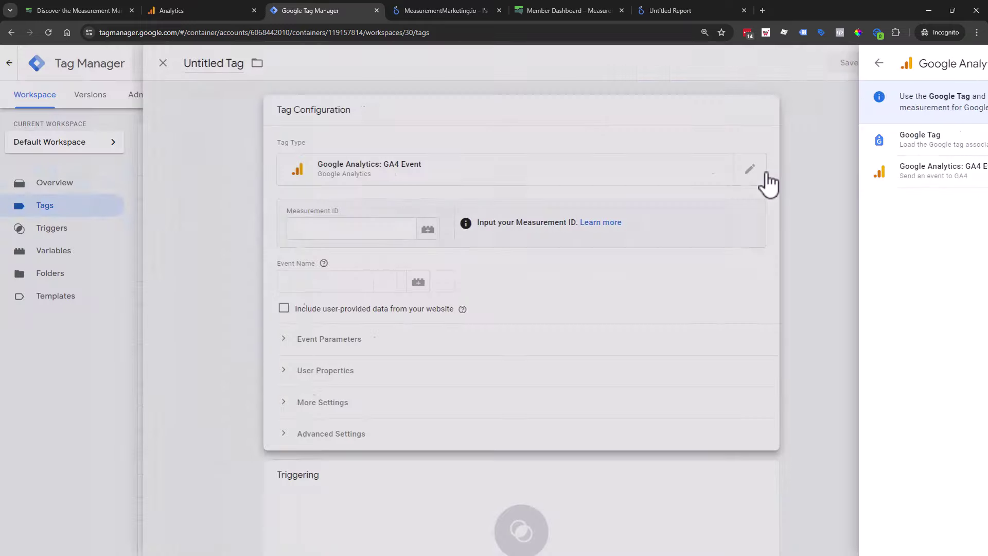
Set the new tag's Measurement ID to the GA4 - Measurement Id variable
{"action": "left_click", "coordinate": [438, 223]}
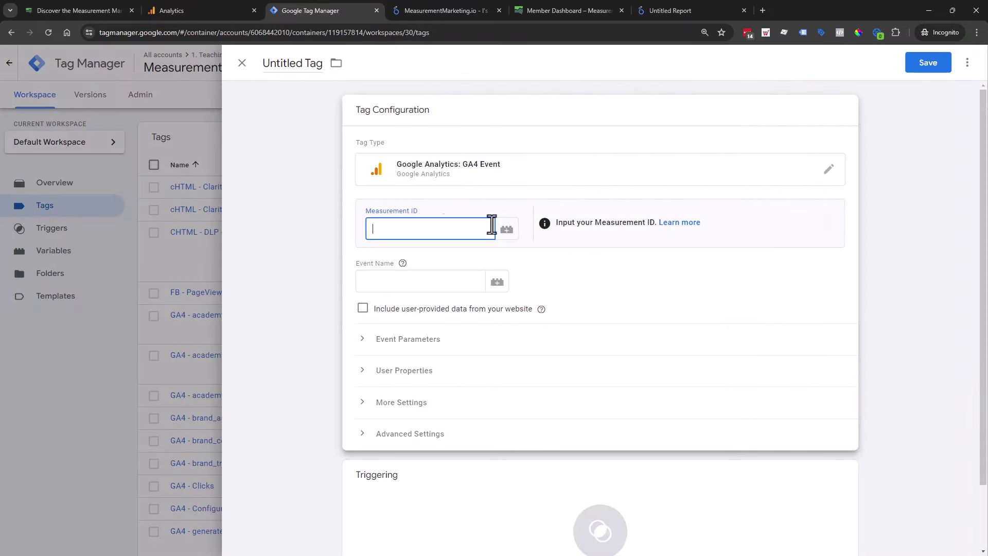
{"action": "left_click", "coordinate": [507, 230]}
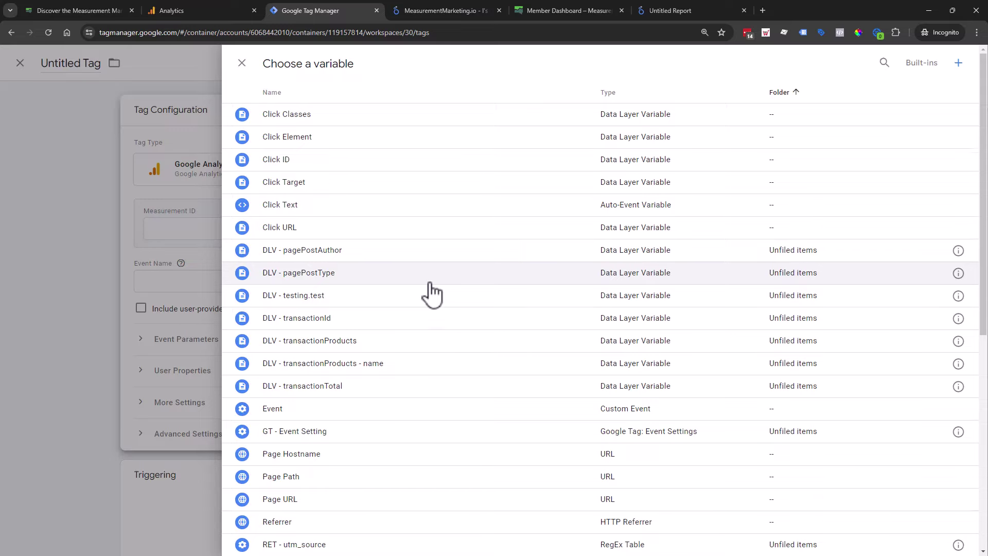
{"action": "scroll", "coordinate": [431, 295], "scroll_direction": "down", "scroll_amount": 3}
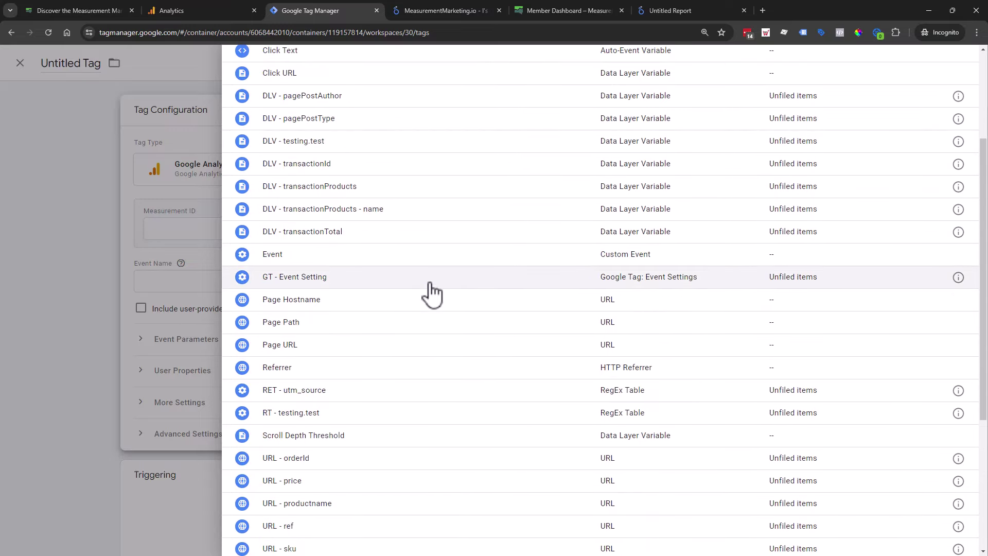
{"action": "scroll", "coordinate": [431, 294], "scroll_direction": "down", "scroll_amount": 5}
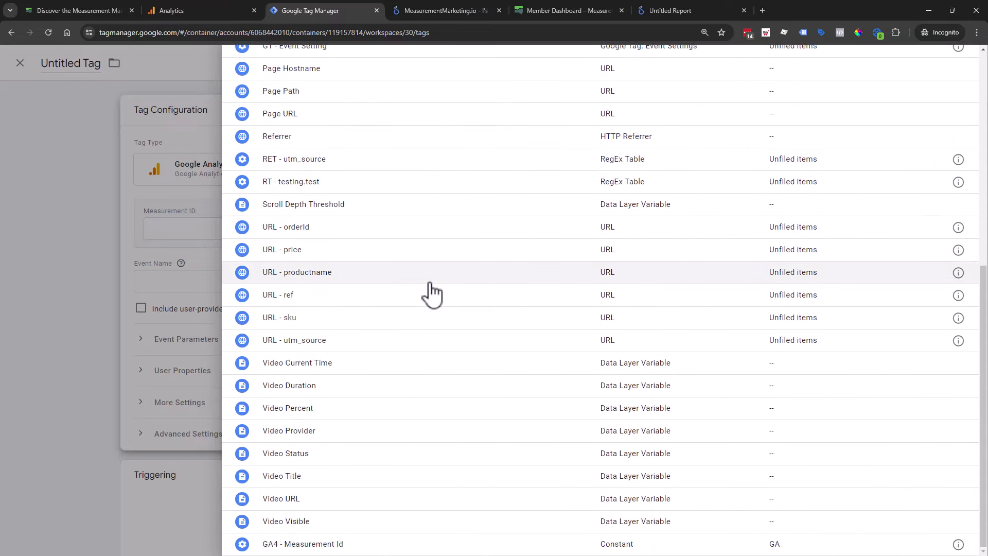
{"action": "left_click", "coordinate": [401, 546]}
Enter ioj_i6 as the new tag's event name and discard the tag without saving
{"action": "left_click", "coordinate": [428, 278]}
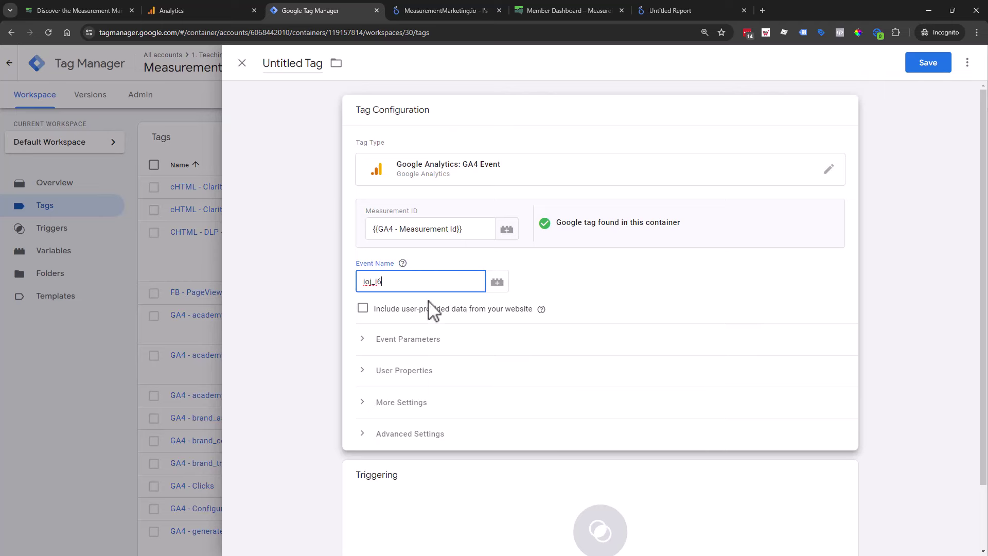
{"action": "left_click_drag", "start_coordinate": [381, 290], "coordinate": [325, 287]}
{"action": "left_click", "coordinate": [330, 288]}
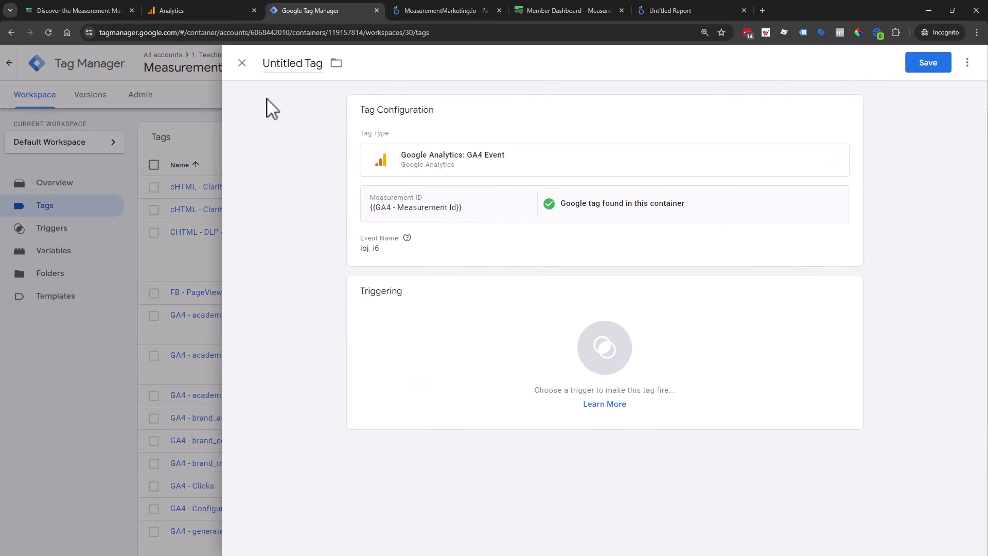
{"action": "left_click", "coordinate": [242, 63]}
{"action": "left_click", "coordinate": [620, 198]}
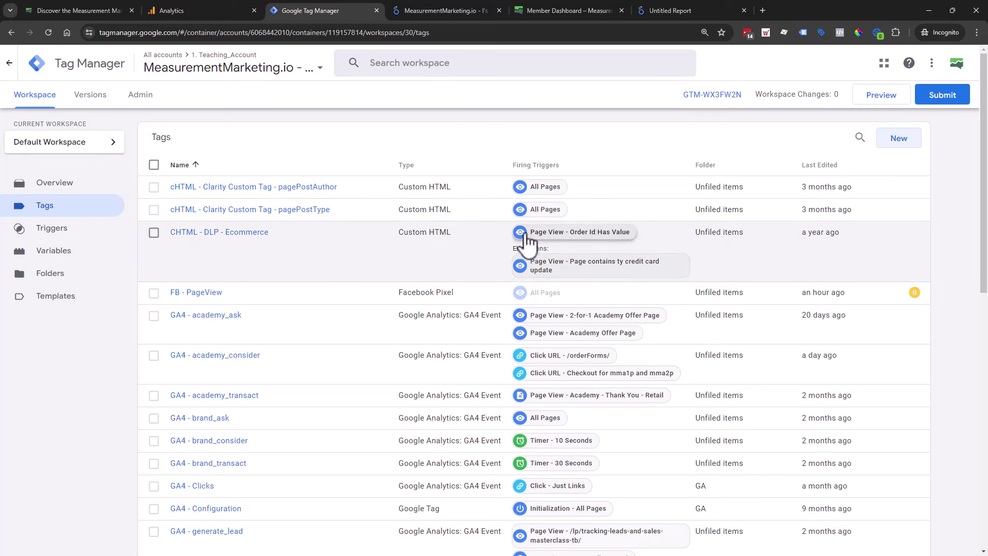
View the offer page engagement funnel in Looker Studio's Academy Funnel report, return to Tag Manager and look over the I's on the Journey tags
{"action": "left_click", "coordinate": [929, 10]}
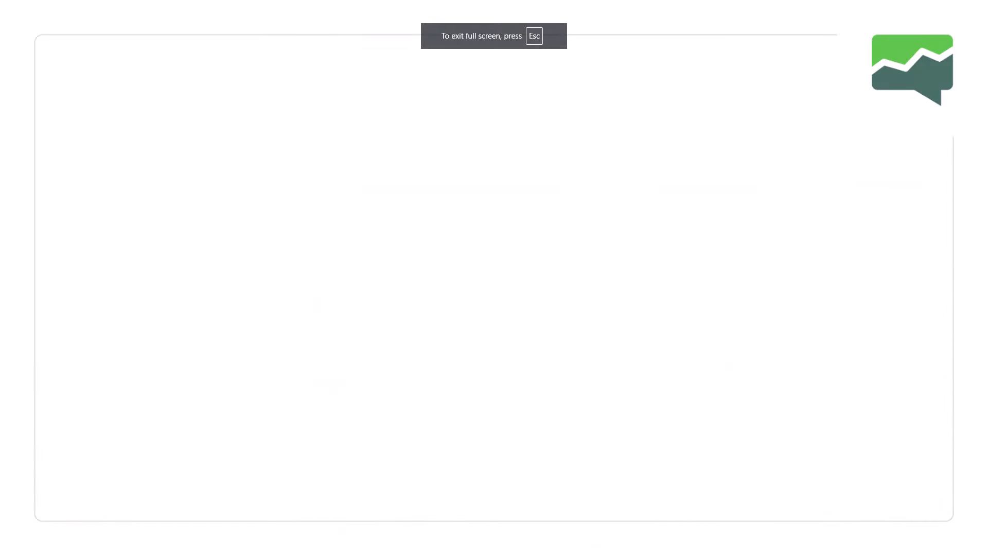
{"action": "key", "text": "alt+Tab"}
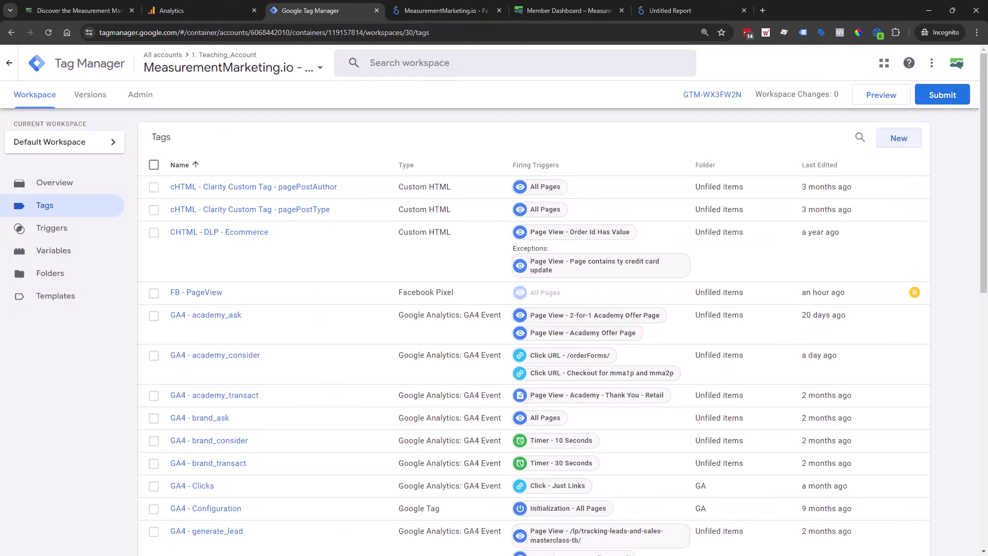
{"action": "key", "text": "alt+Tab"}
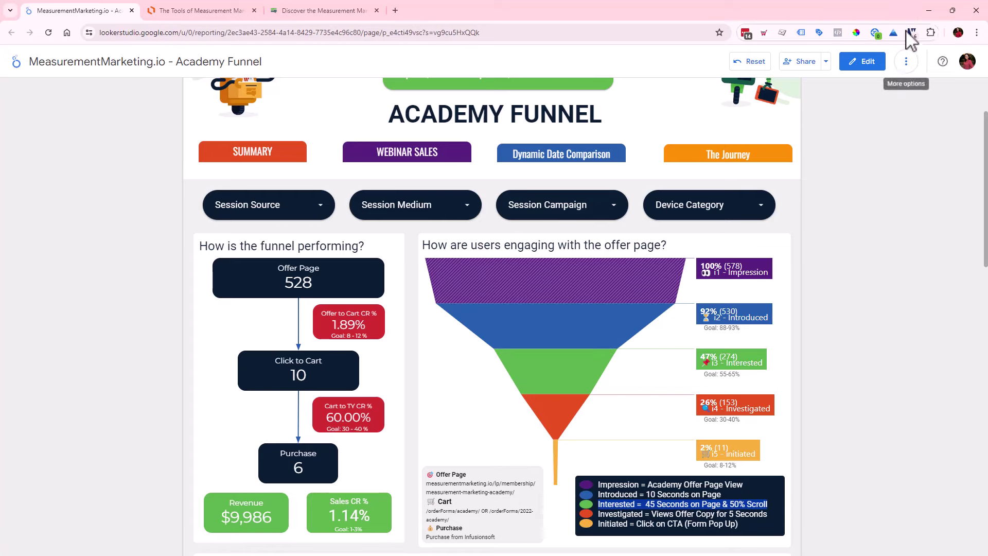
{"action": "left_click", "coordinate": [929, 10]}
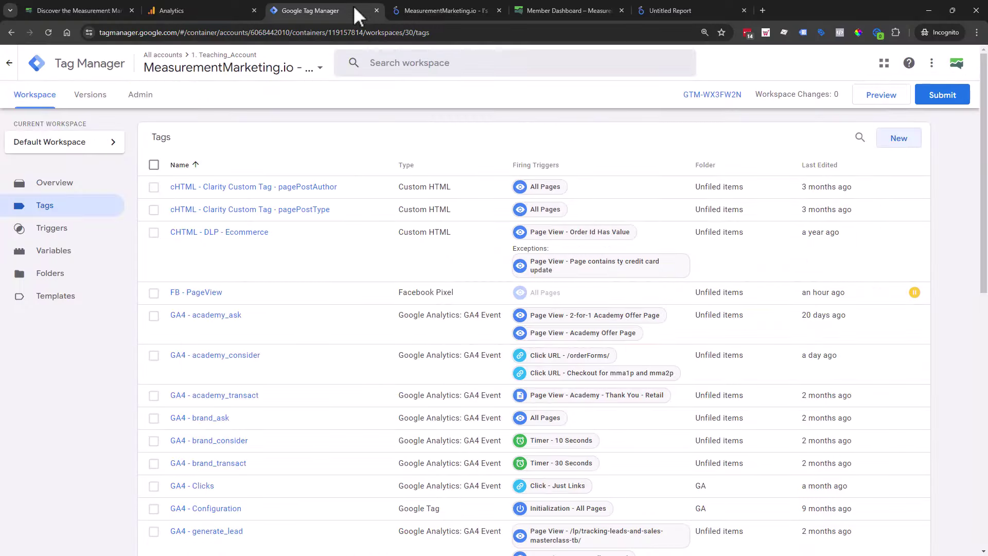
{"action": "scroll", "coordinate": [260, 382], "scroll_direction": "down", "scroll_amount": 1}
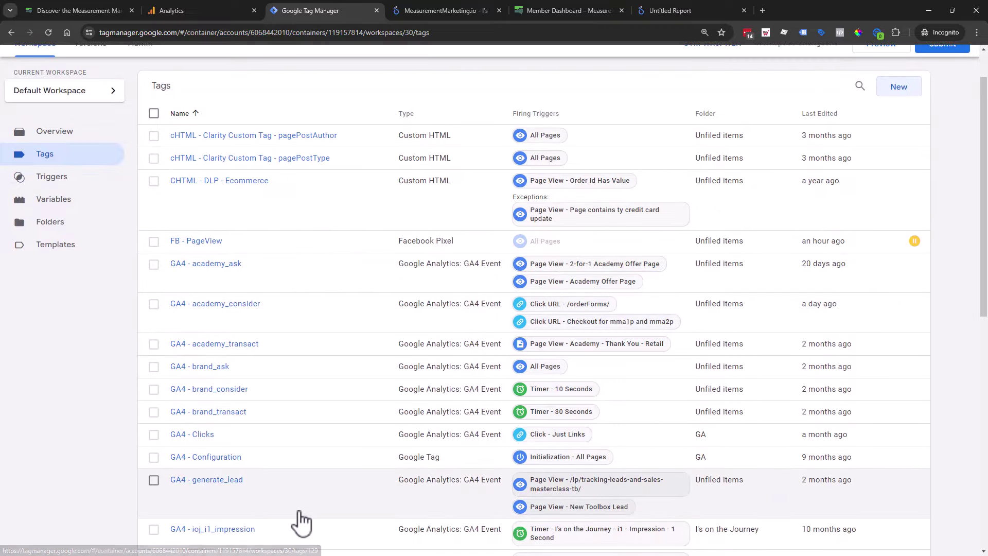
{"action": "scroll", "coordinate": [301, 522], "scroll_direction": "down", "scroll_amount": 7}
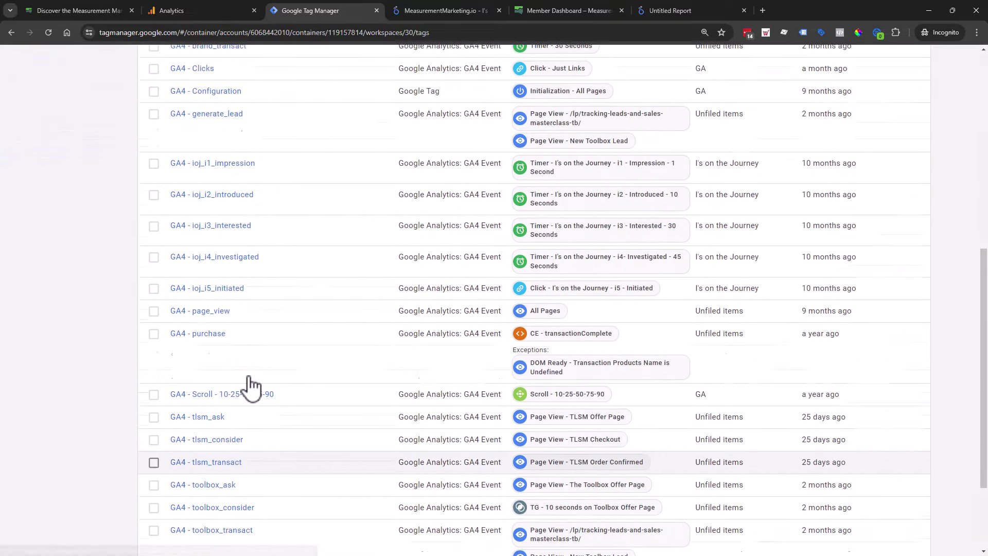
{"action": "scroll", "coordinate": [252, 387], "scroll_direction": "up", "scroll_amount": 2}
{"action": "scroll", "coordinate": [540, 180], "scroll_direction": "up", "scroll_amount": 6}
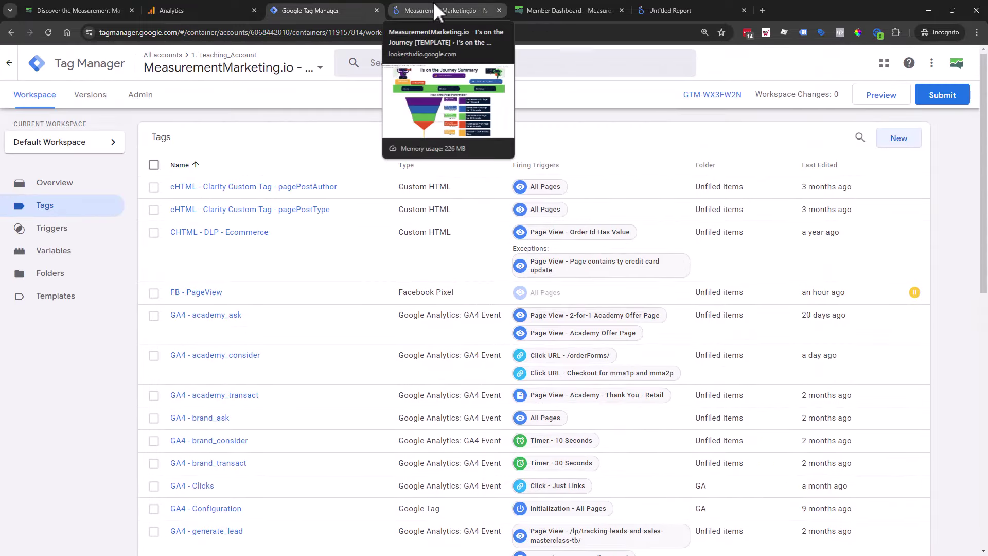
Switch to the Untitled Report in Looker Studio and replace the event name table's metric with Event count
{"action": "left_click", "coordinate": [706, 9]}
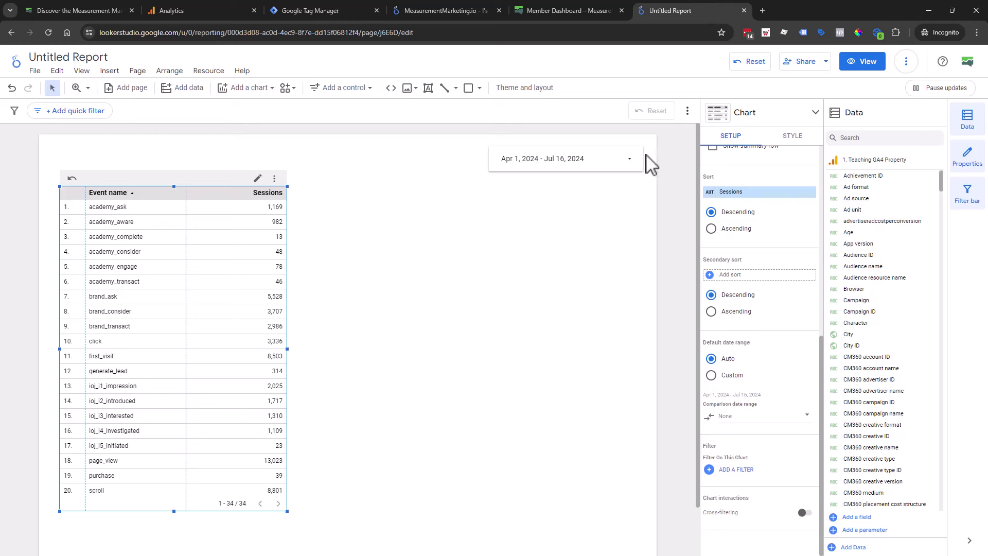
{"action": "left_click", "coordinate": [418, 376]}
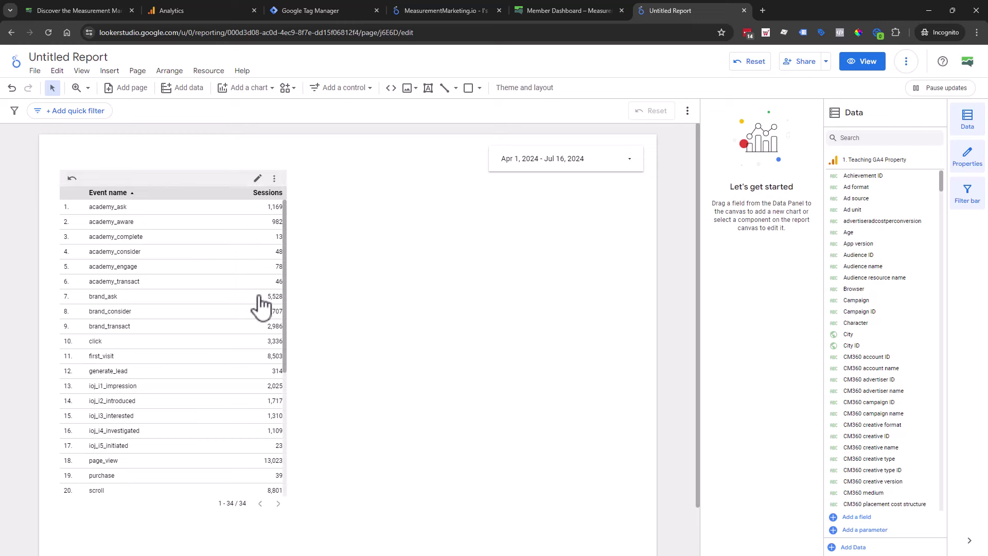
{"action": "left_click", "coordinate": [229, 329]}
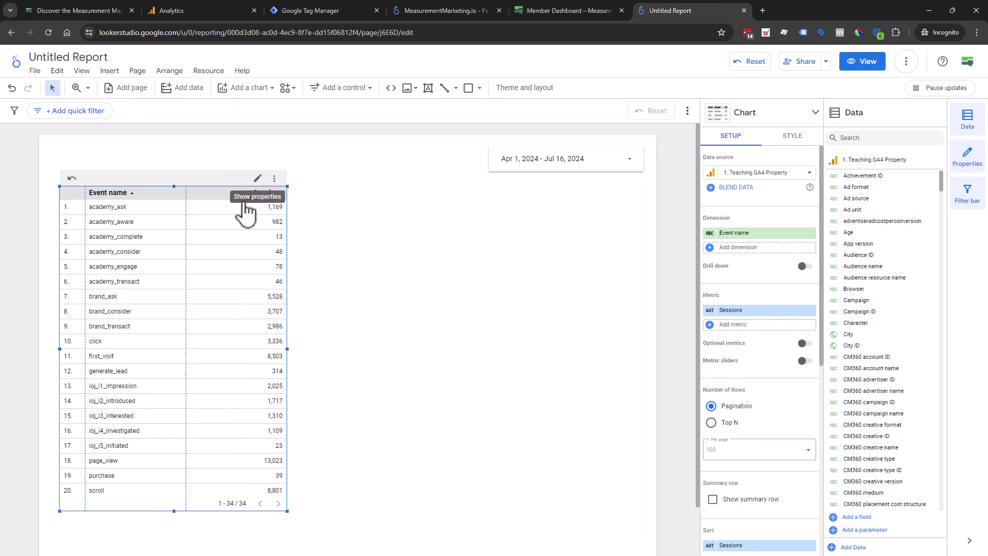
{"action": "left_click", "coordinate": [752, 313]}
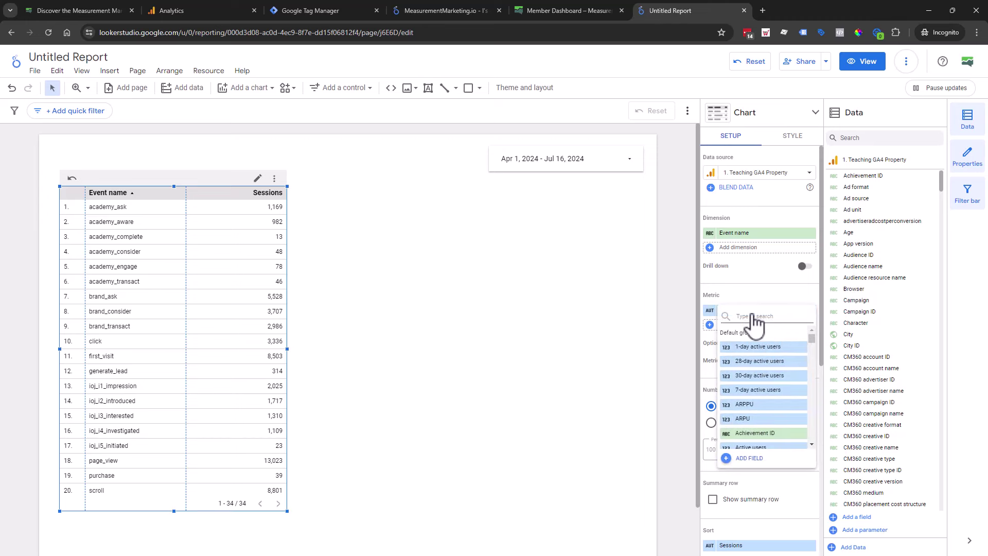
{"action": "type", "text": "even"}
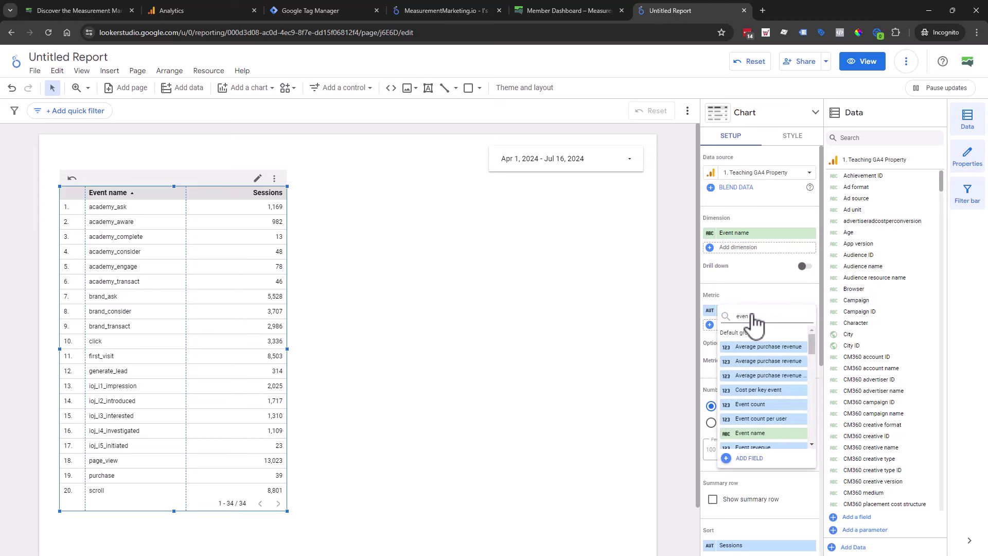
{"action": "left_click", "coordinate": [769, 404]}
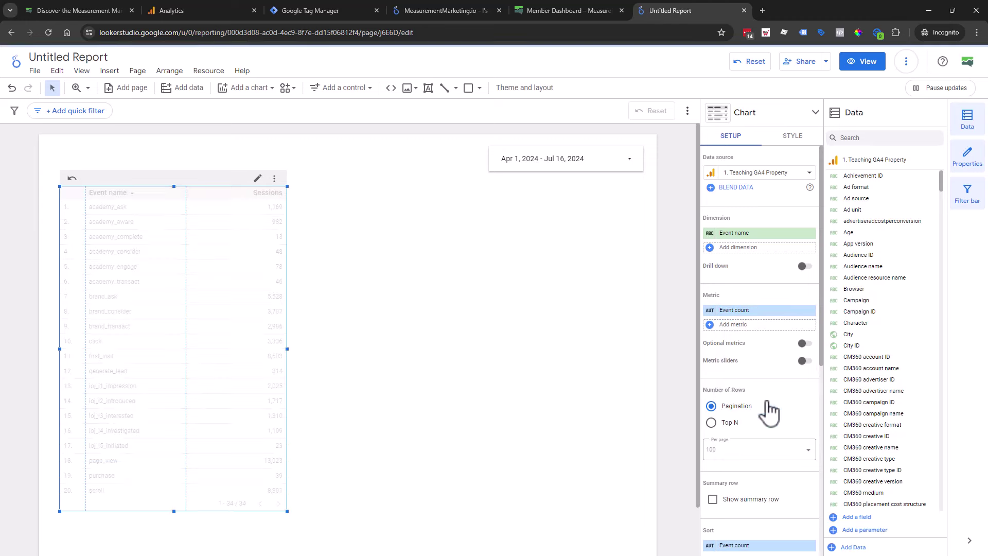
Switch to Google Analytics and view the existing events in the teaching property's admin settings
{"action": "left_click", "coordinate": [221, 9]}
{"action": "mouse_move", "coordinate": [16, 149]}
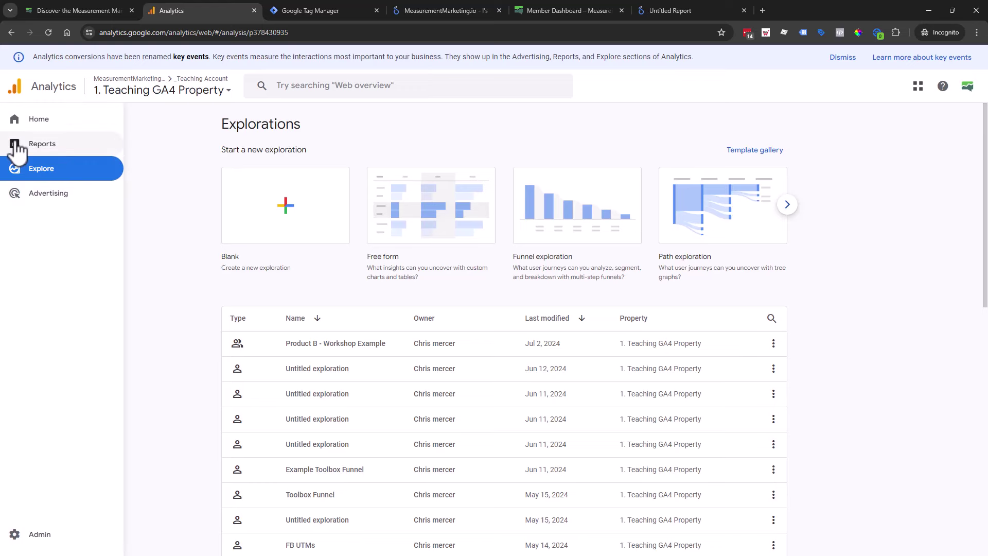
{"action": "left_click", "coordinate": [39, 534]}
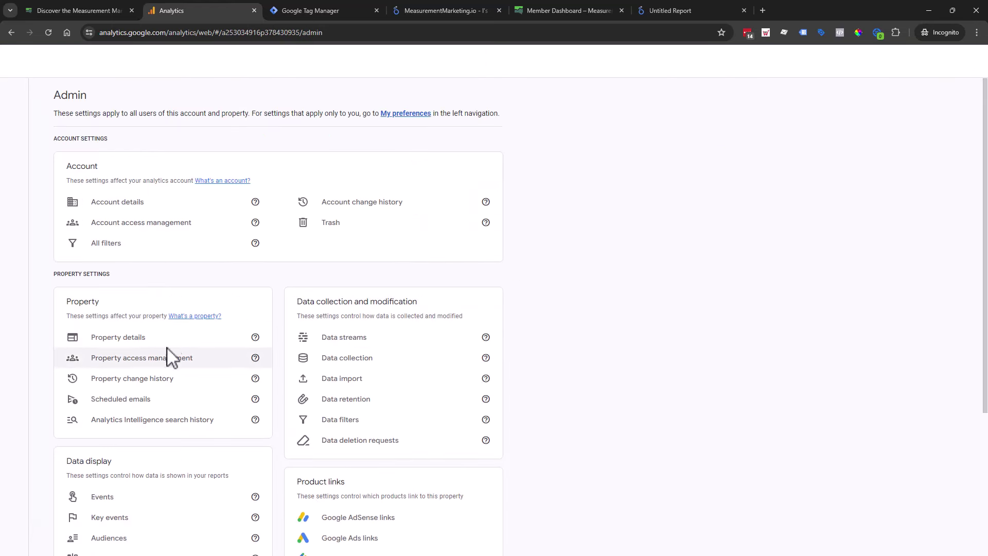
{"action": "left_click", "coordinate": [304, 523]}
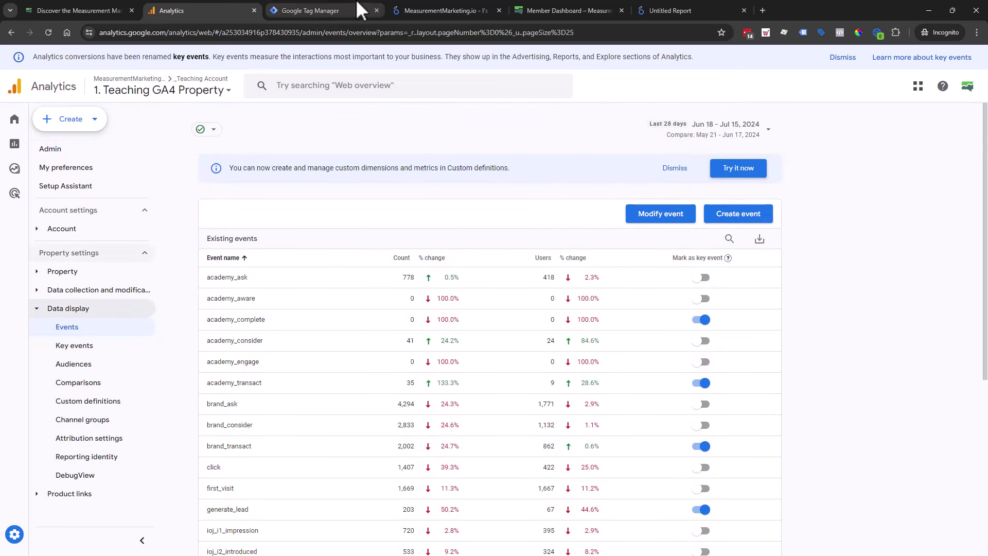
Switch to the Untitled Report in Looker Studio, review the event name table and add a scorecard beside it
{"action": "left_click", "coordinate": [647, 7]}
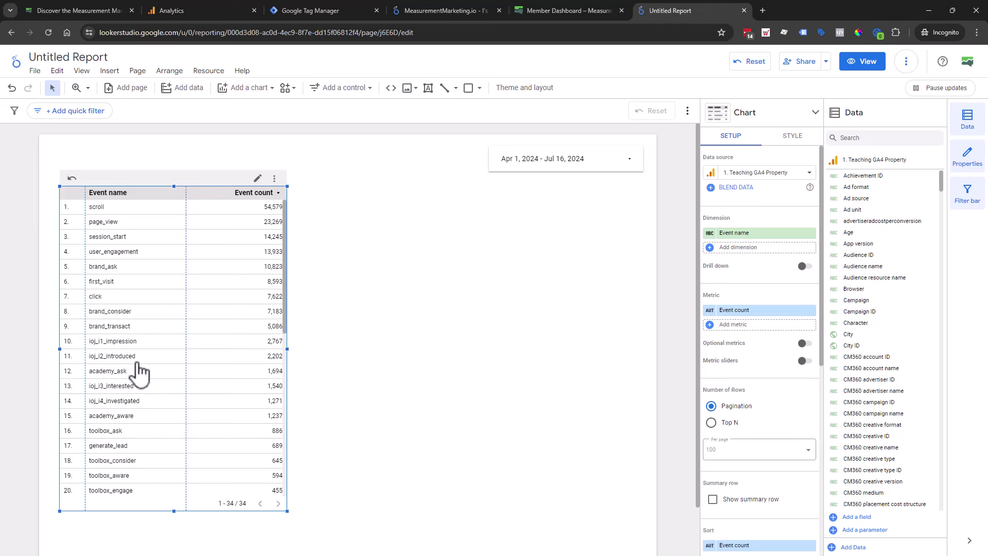
{"action": "scroll", "coordinate": [137, 371], "scroll_direction": "down", "scroll_amount": 5}
{"action": "scroll", "coordinate": [133, 375], "scroll_direction": "up", "scroll_amount": 5}
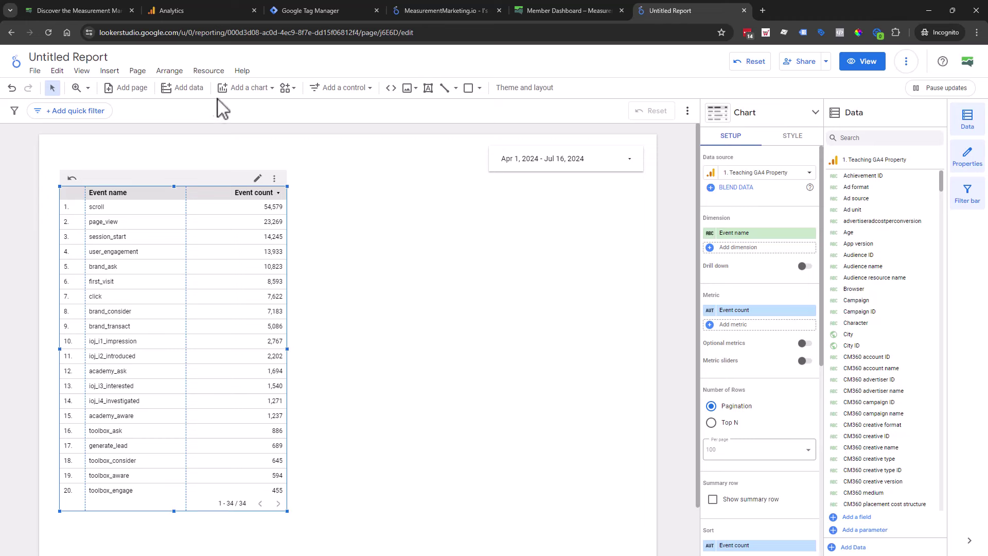
{"action": "left_click", "coordinate": [233, 91]}
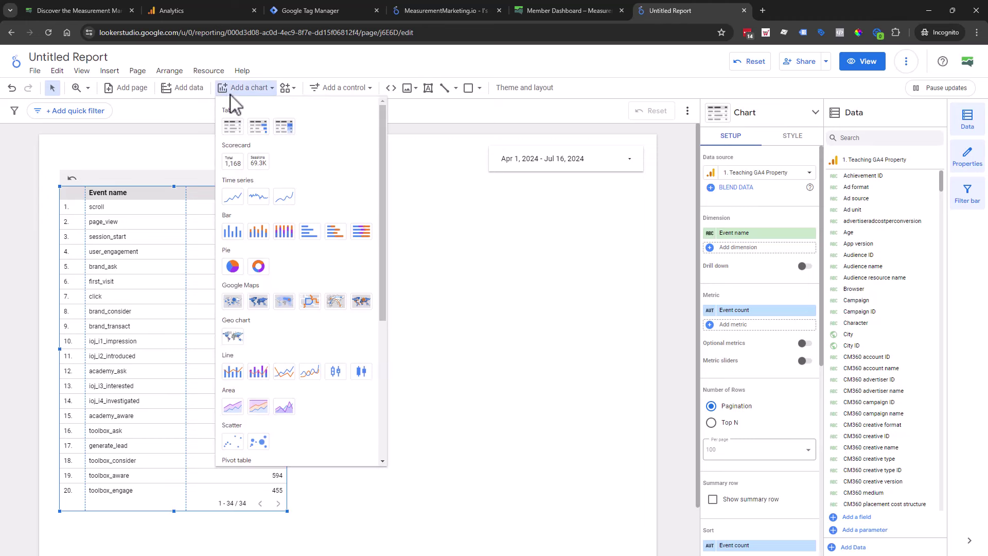
{"action": "left_click", "coordinate": [226, 166]}
{"action": "left_click", "coordinate": [313, 192]}
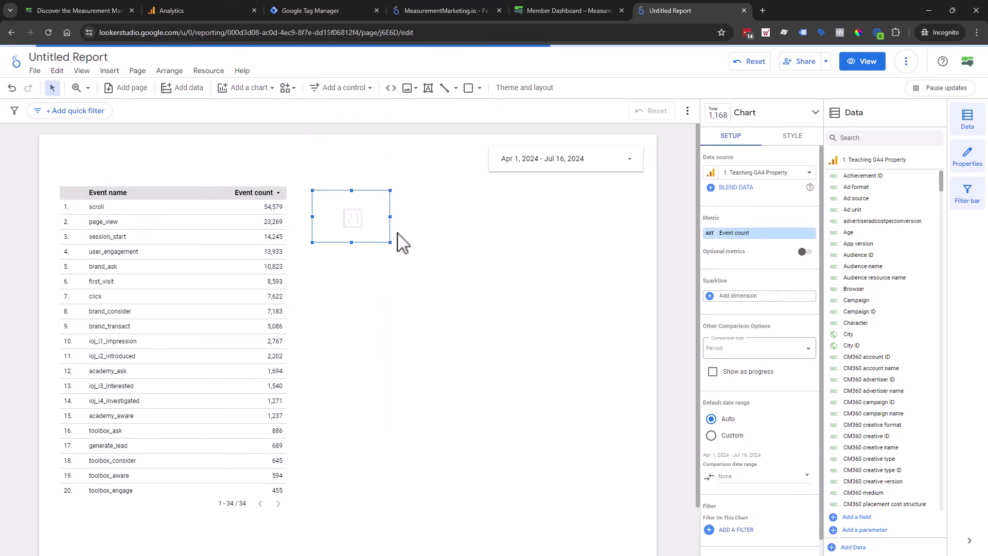
Set the scorecard's metric to Sessions and move the scorecard slightly lower beside the event table
{"action": "left_click", "coordinate": [764, 234]}
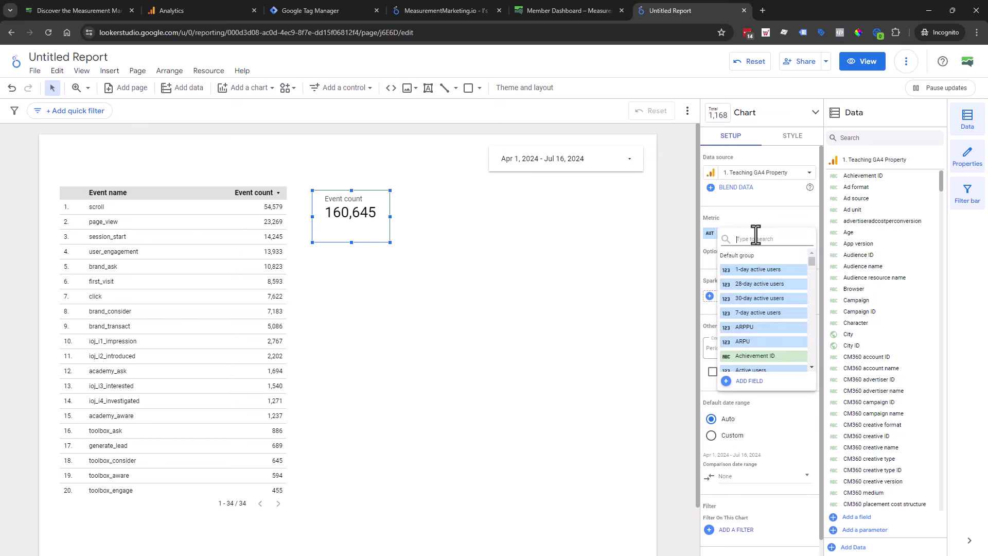
{"action": "type", "text": "sess"}
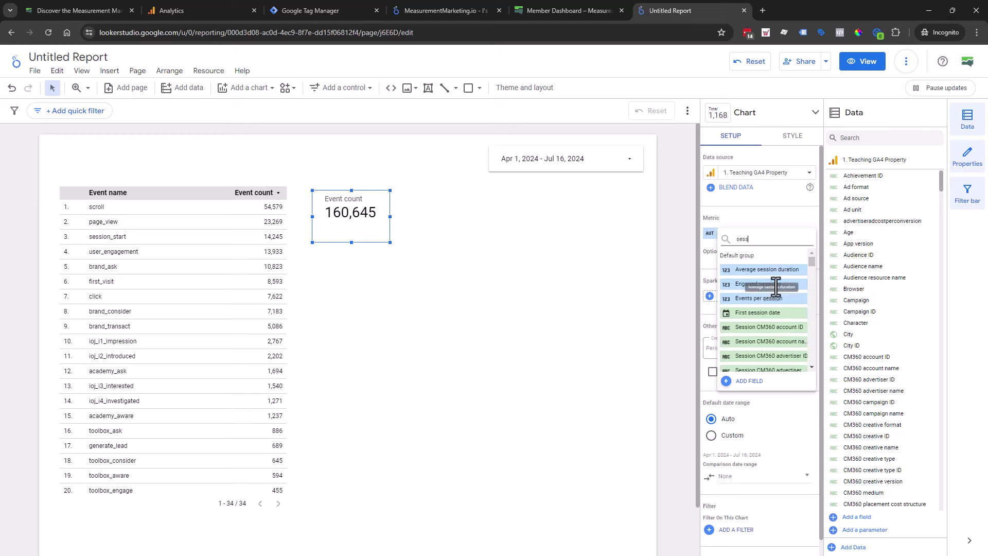
{"action": "scroll", "coordinate": [777, 286], "scroll_direction": "down", "scroll_amount": 3}
{"action": "type", "text": "ions"}
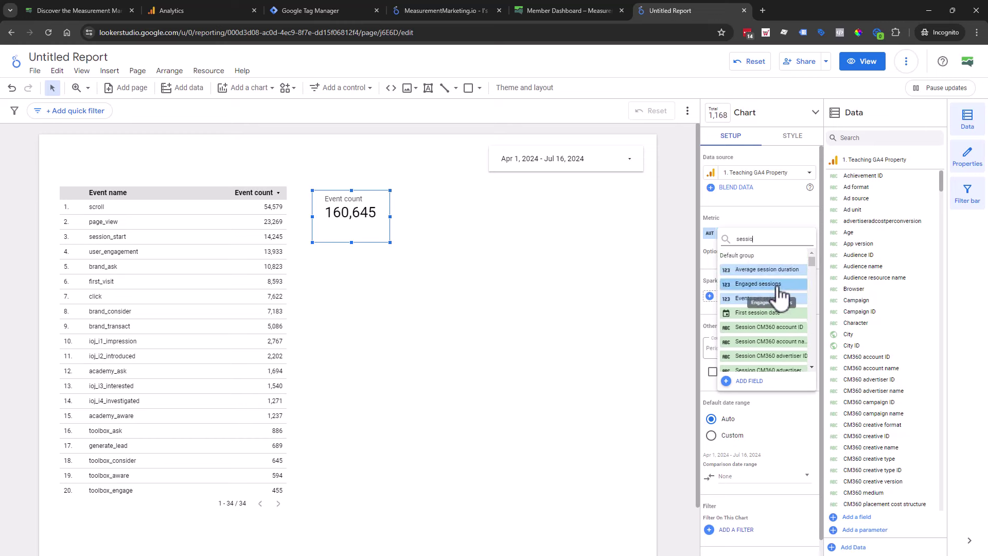
{"action": "left_click", "coordinate": [777, 286]}
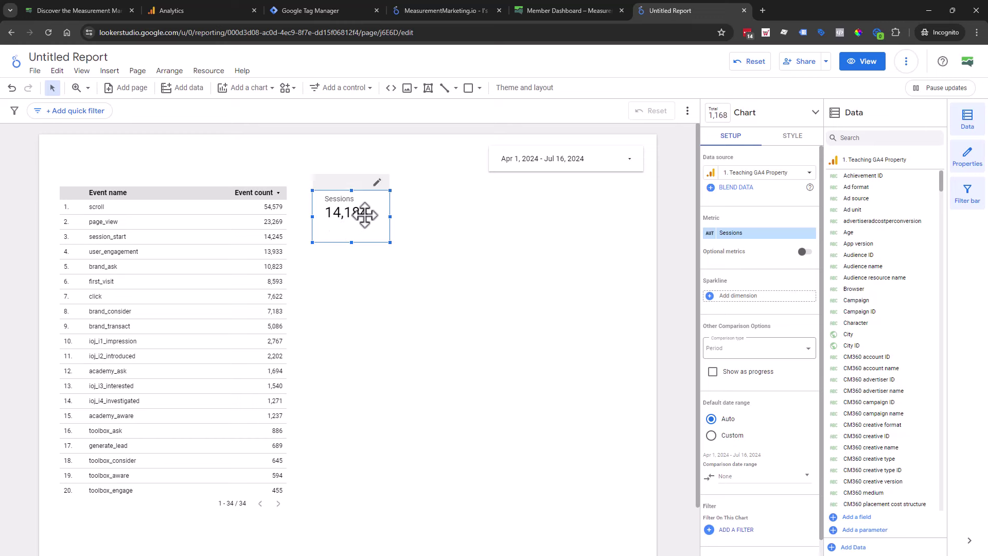
{"action": "left_click_drag", "start_coordinate": [364, 214], "coordinate": [364, 239]}
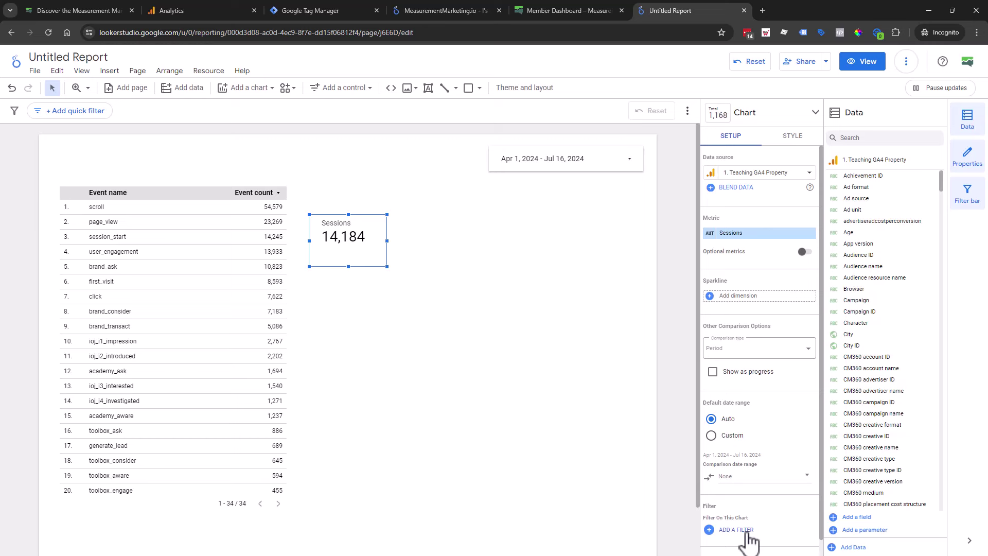
Create and save a filter named i1 on the Sessions scorecard that includes Event name containing i1
{"action": "scroll", "coordinate": [744, 525], "scroll_direction": "down", "scroll_amount": 1}
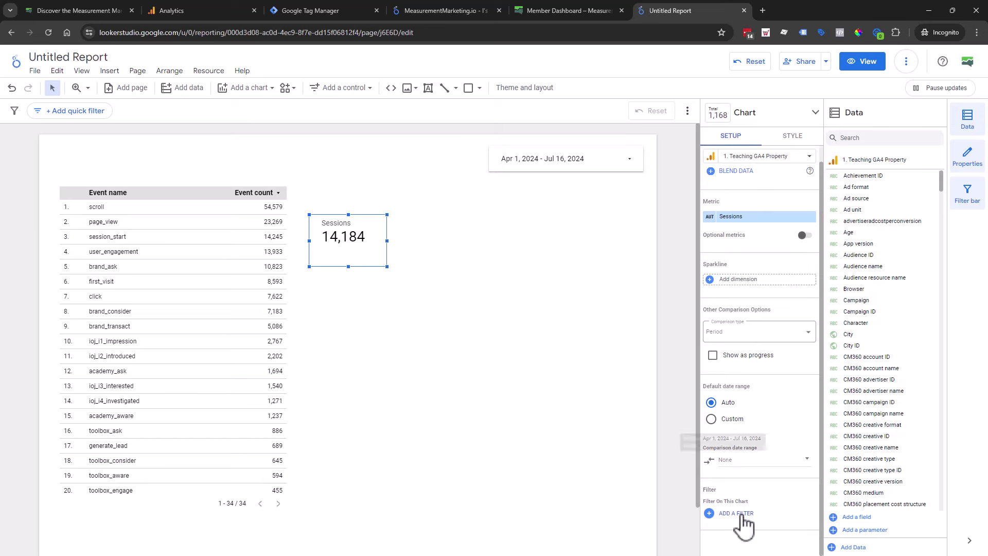
{"action": "left_click", "coordinate": [741, 514]}
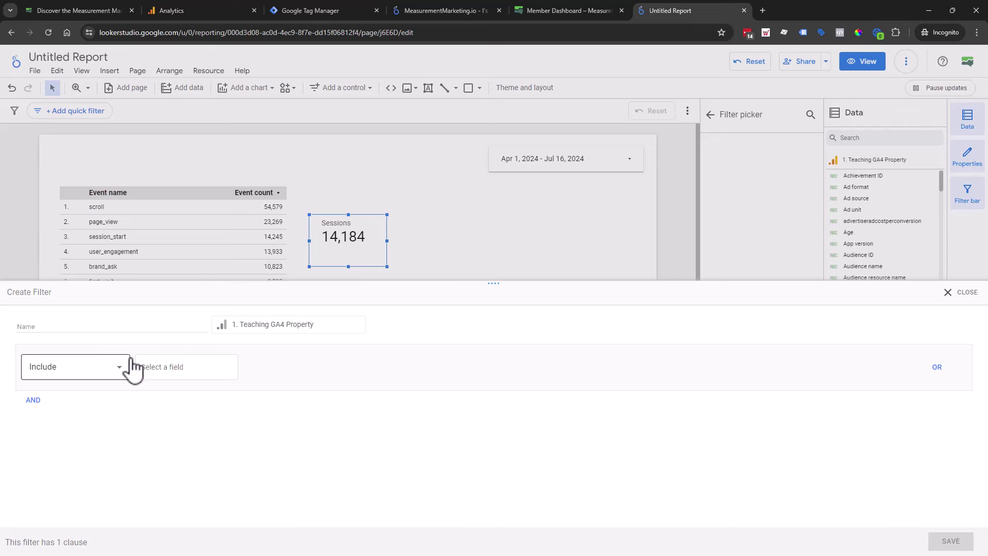
{"action": "left_click", "coordinate": [171, 370]}
{"action": "type", "text": "eve"}
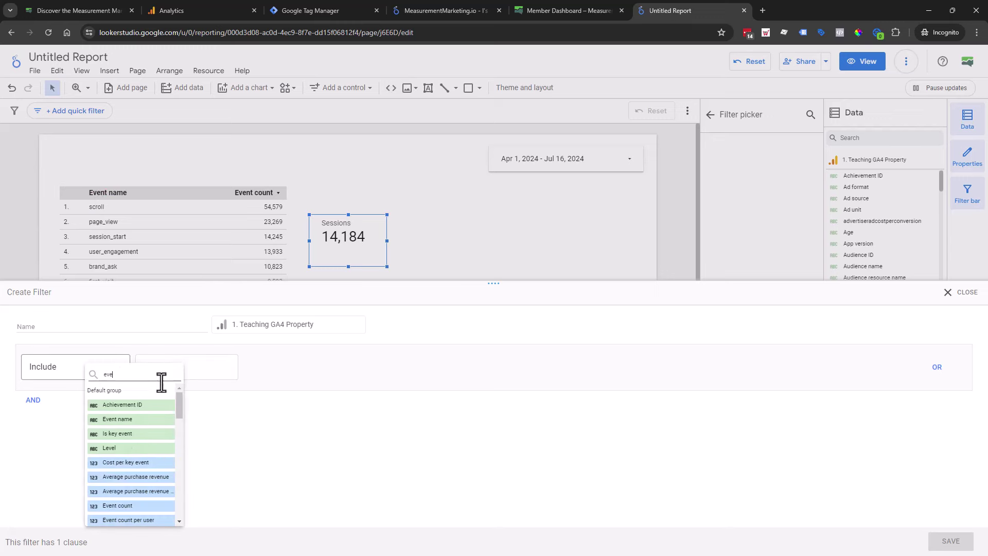
{"action": "left_click", "coordinate": [135, 420]}
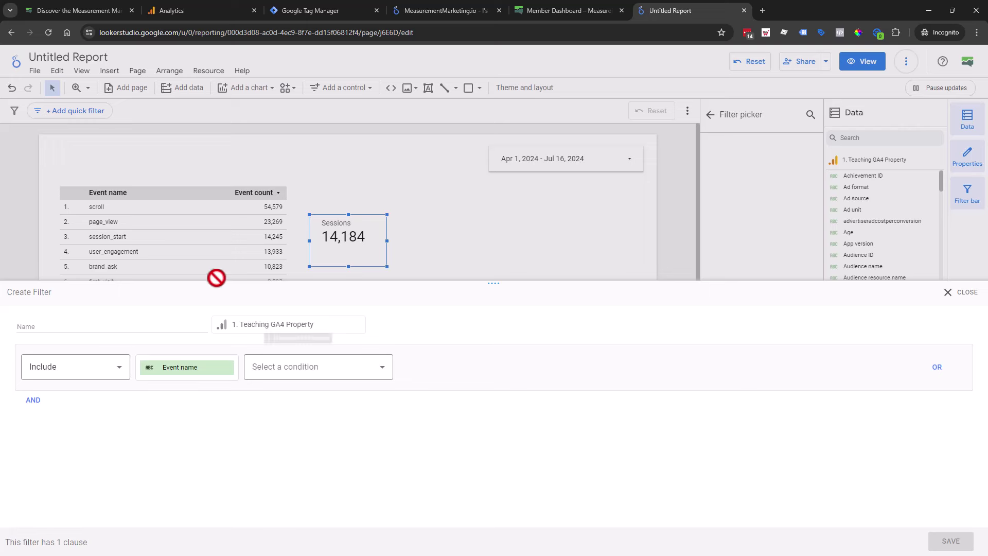
{"action": "left_click_drag", "start_coordinate": [217, 285], "coordinate": [228, 363]}
{"action": "left_click", "coordinate": [287, 444]}
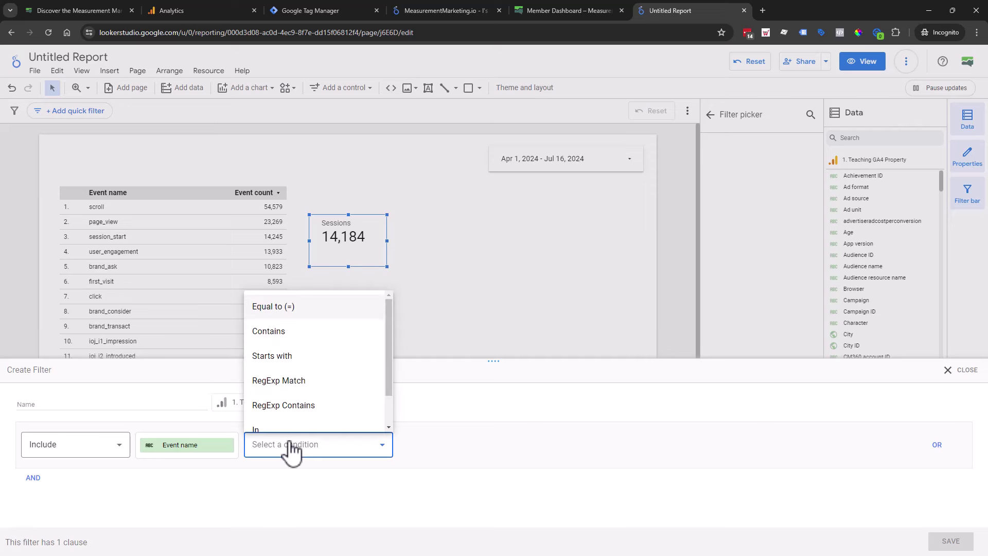
{"action": "left_click", "coordinate": [278, 329]}
{"action": "left_click", "coordinate": [432, 450]}
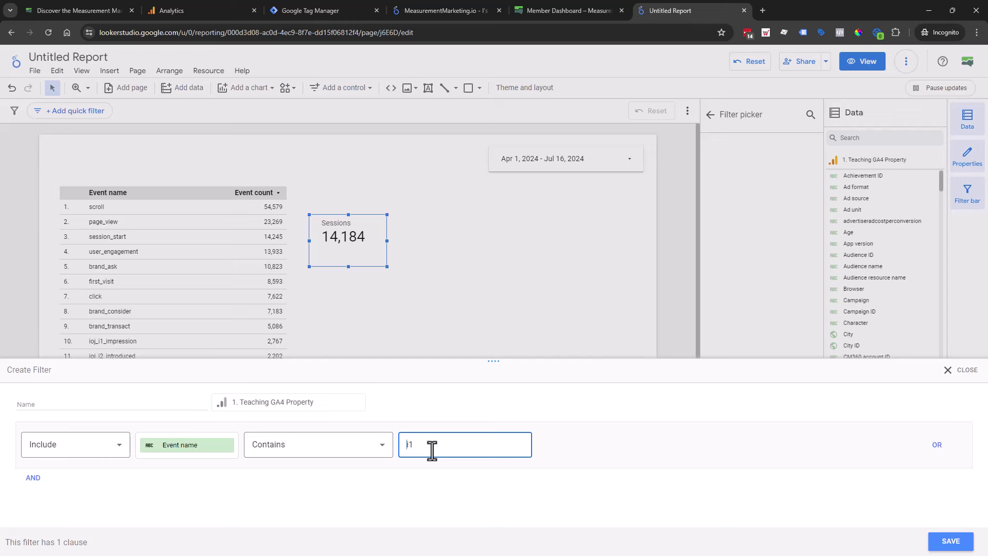
{"action": "left_click", "coordinate": [116, 406]}
{"action": "type", "text": "i1"}
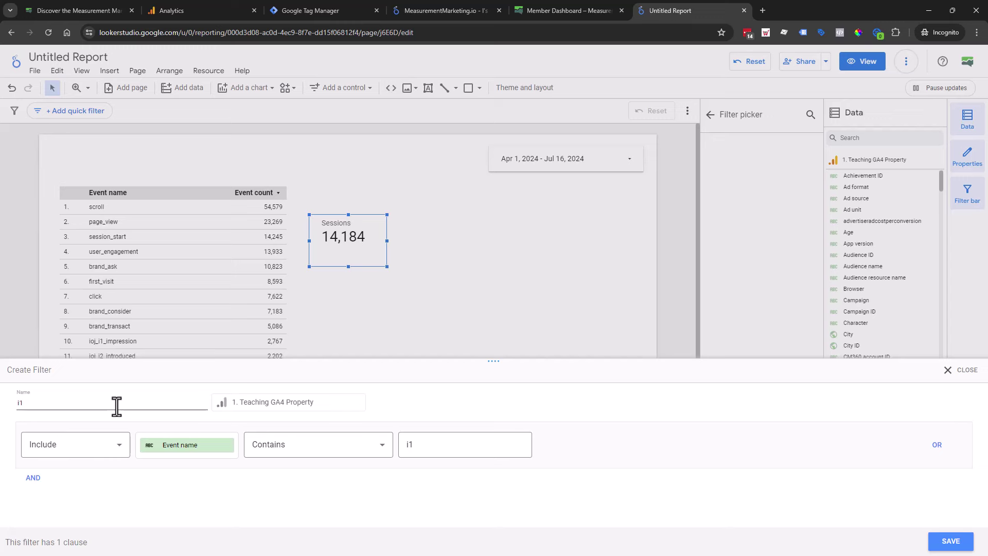
{"action": "left_click", "coordinate": [966, 547]}
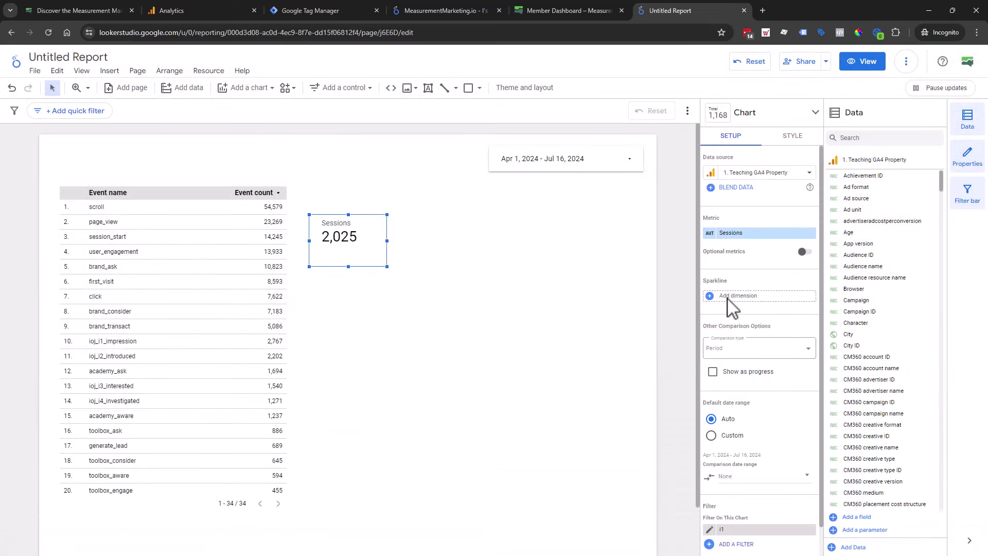
Rename the filtered scorecard's Sessions metric to i1
{"action": "left_click", "coordinate": [714, 234]}
{"action": "type", "text": "i1"}
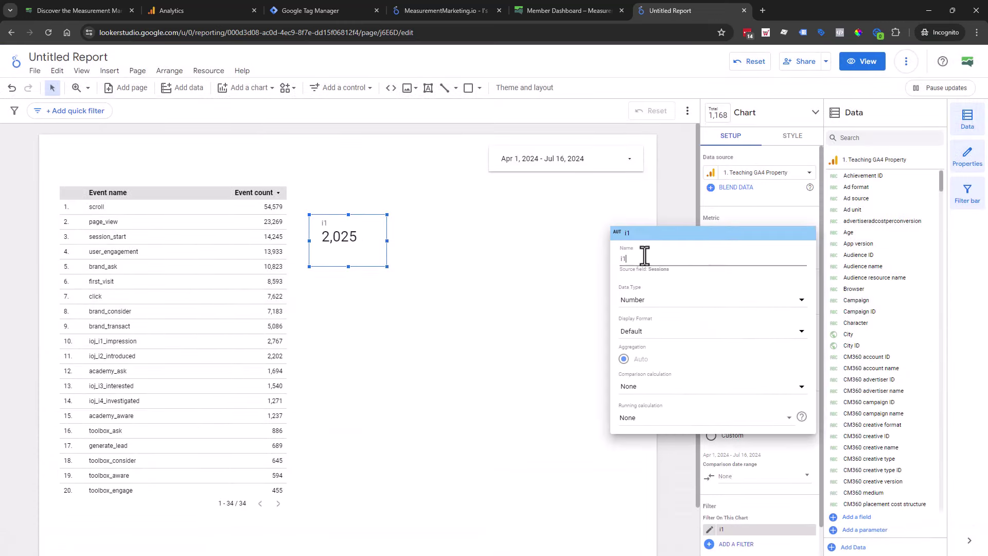
{"action": "left_click", "coordinate": [636, 211]}
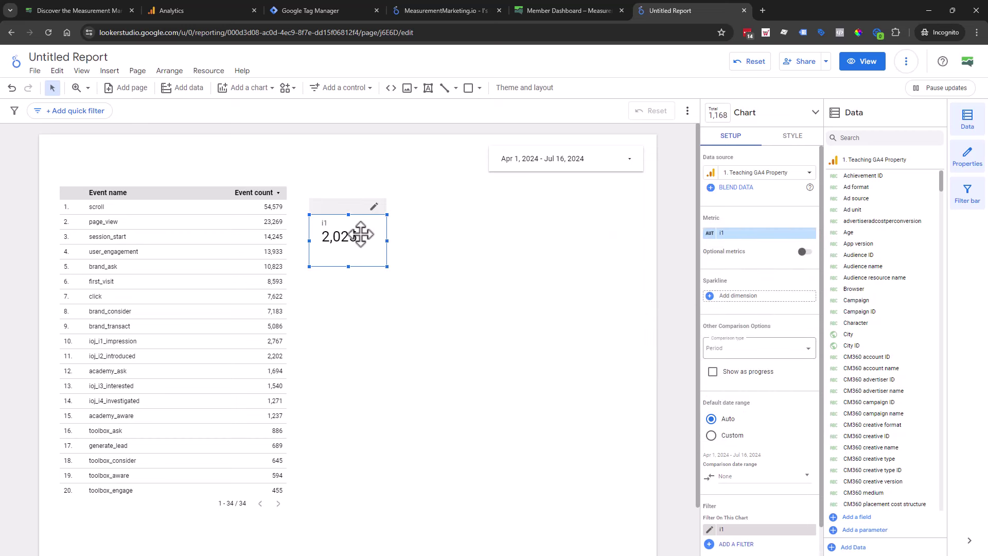
Duplicate the i1 scorecard, place the copy below the original and remove the copy's i1 filter
{"action": "key", "text": "ctrl+d"}
{"action": "left_click_drag", "start_coordinate": [361, 234], "coordinate": [348, 303]}
{"action": "left_click", "coordinate": [811, 530]}
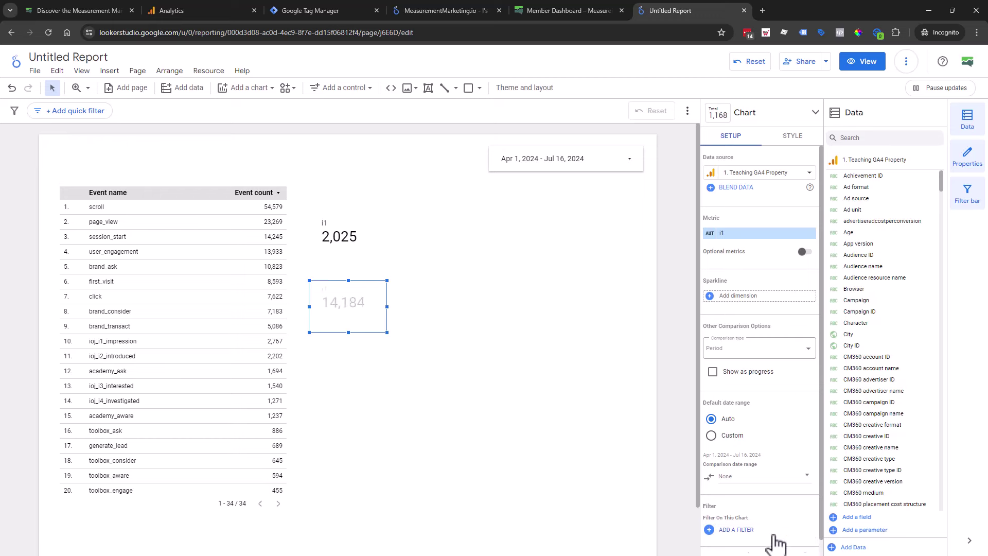
Create and save a filter named i2 on the duplicated scorecard that includes Event name containing i2
{"action": "left_click", "coordinate": [737, 544]}
{"action": "left_click", "coordinate": [741, 546]}
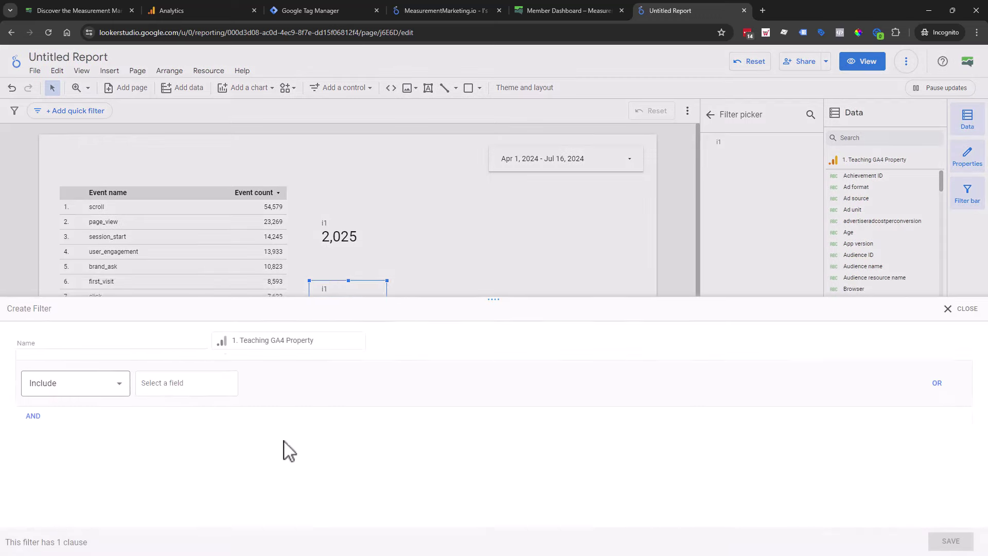
{"action": "left_click", "coordinate": [175, 379]}
{"action": "type", "text": "eve"}
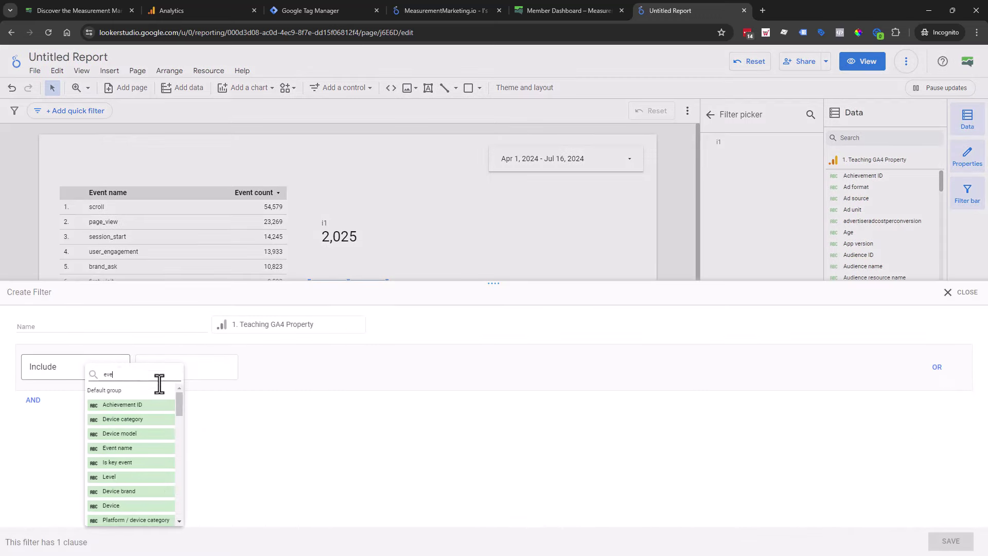
{"action": "left_click", "coordinate": [143, 424]}
{"action": "left_click", "coordinate": [288, 381]}
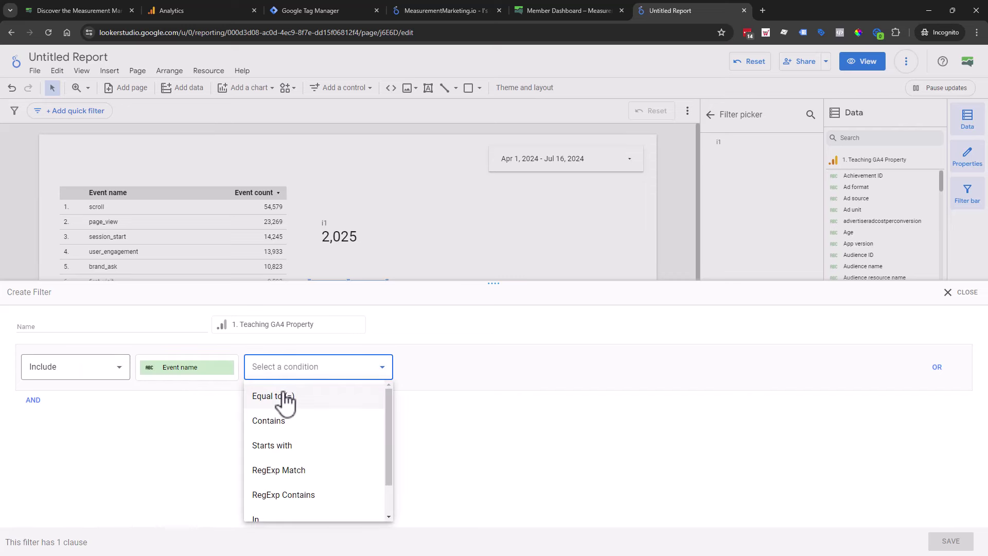
{"action": "left_click", "coordinate": [287, 419]}
{"action": "left_click", "coordinate": [412, 368]}
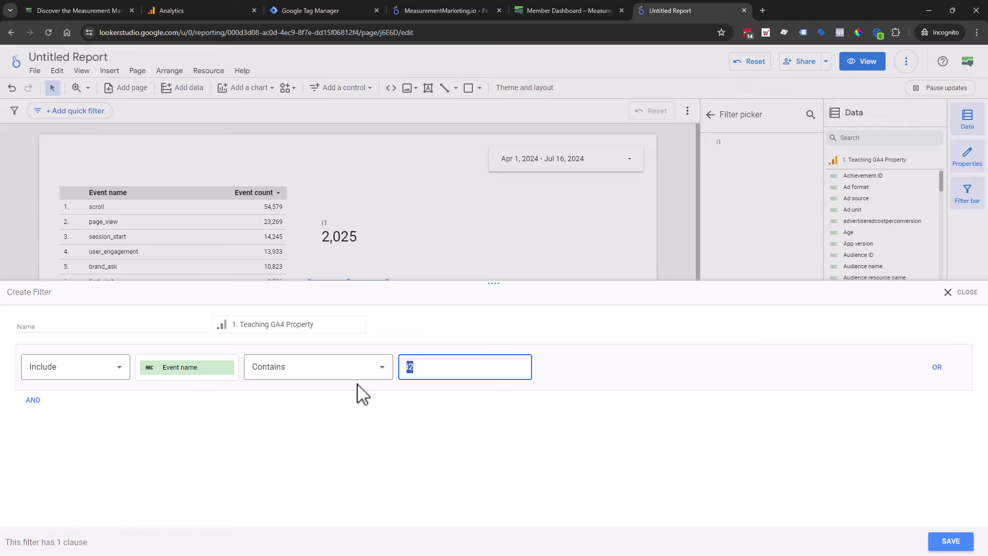
{"action": "left_click", "coordinate": [170, 321]}
{"action": "type", "text": "i2"}
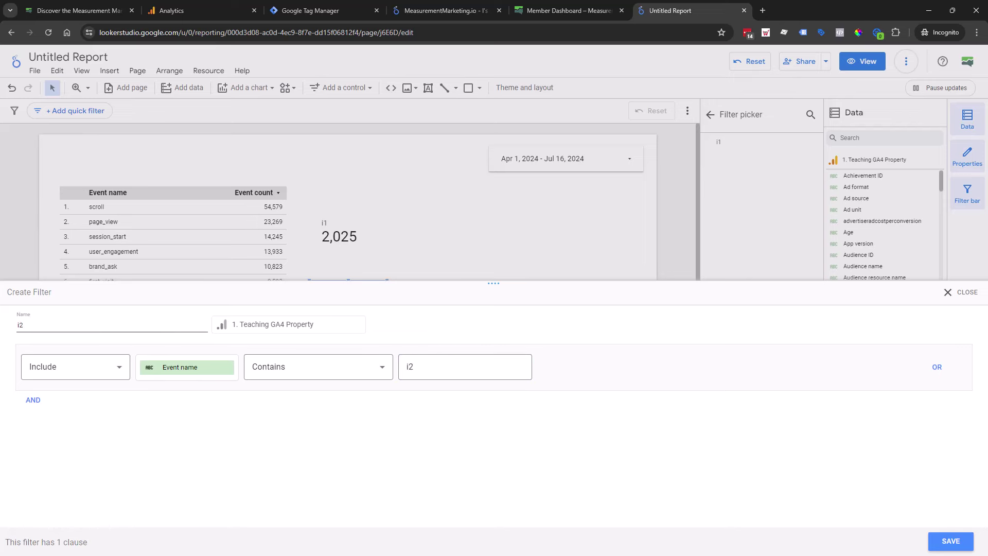
{"action": "left_click", "coordinate": [950, 540]}
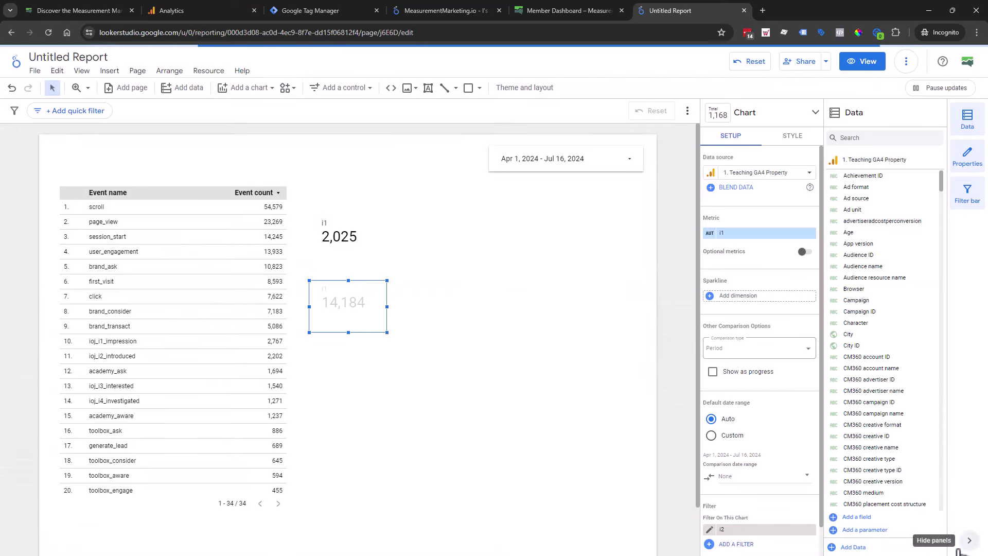
Rename the second scorecard's metric to i2 and move the scorecard slightly closer to the i1 scorecard
{"action": "left_click", "coordinate": [712, 233]}
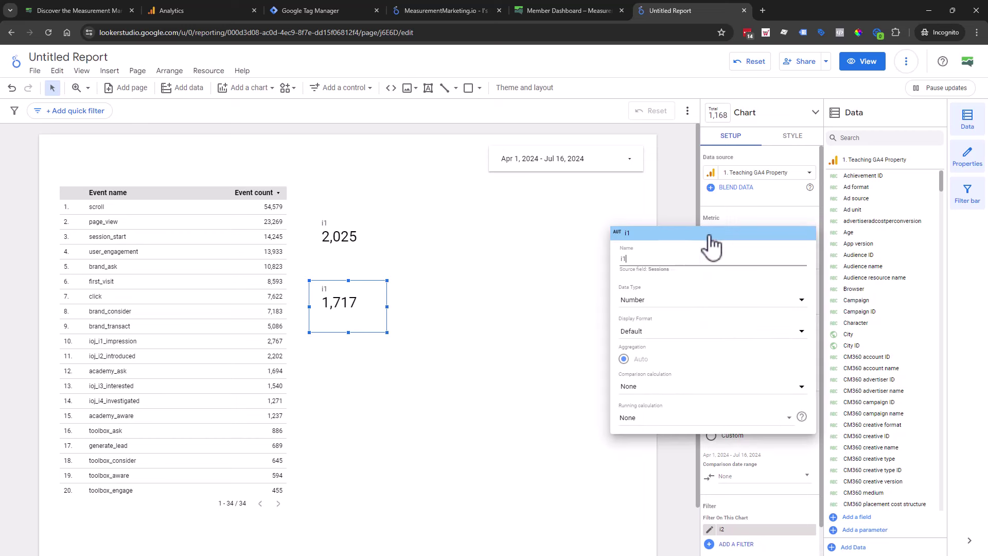
{"action": "type", "text": "i2"}
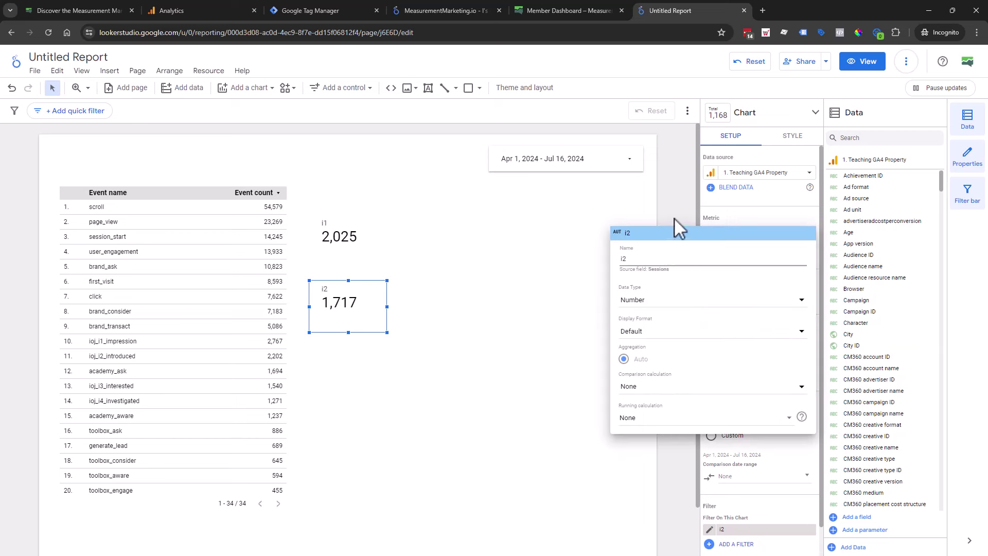
{"action": "left_click", "coordinate": [674, 218]}
{"action": "mouse_move", "coordinate": [350, 329]}
{"action": "left_mouse_down"}
{"action": "mouse_move", "coordinate": [352, 288]}
{"action": "mouse_move", "coordinate": [350, 318]}
{"action": "left_mouse_up"}
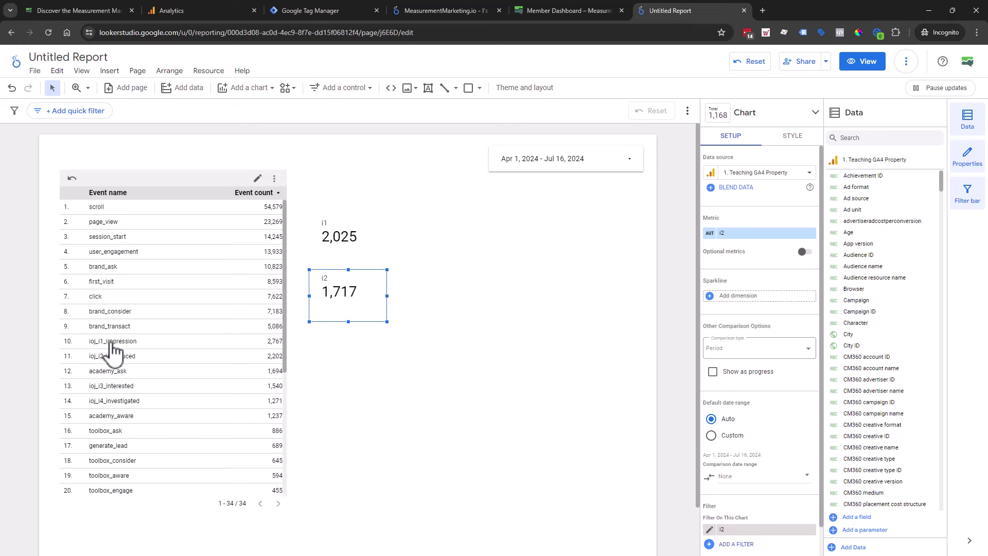
Replace the event name table's Event count metric with Sessions
{"action": "left_click", "coordinate": [237, 384]}
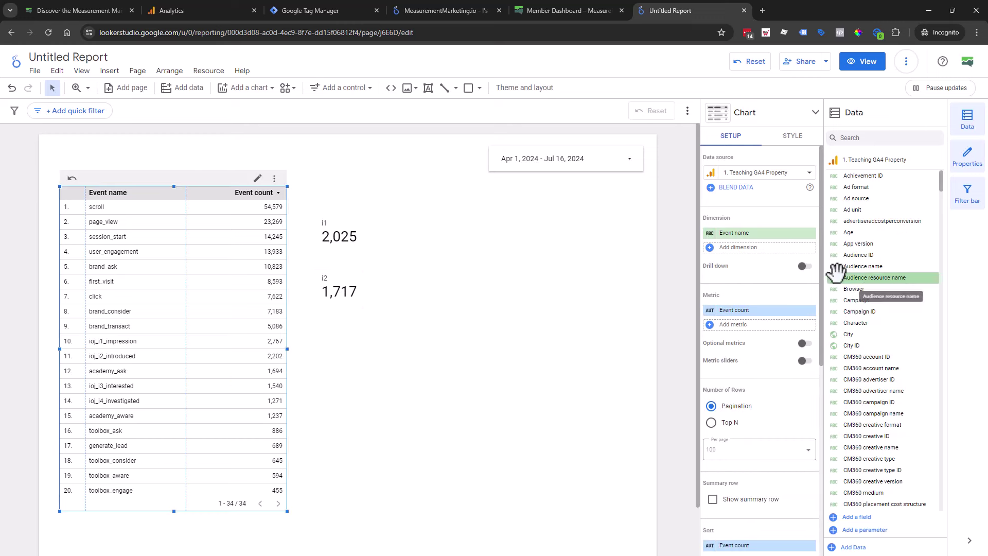
{"action": "left_click", "coordinate": [769, 310]}
{"action": "type", "text": "sess"}
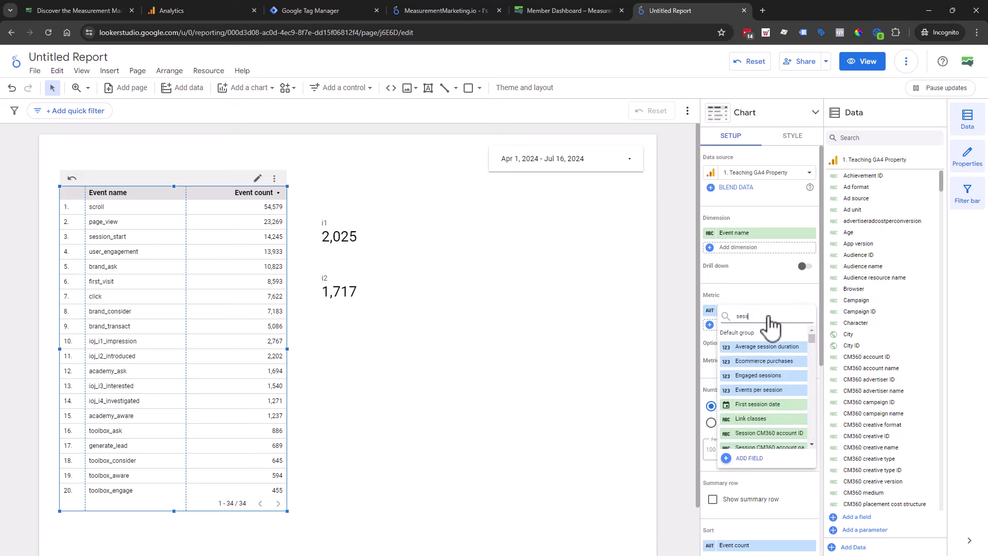
{"action": "scroll", "coordinate": [761, 391], "scroll_direction": "down", "scroll_amount": 5}
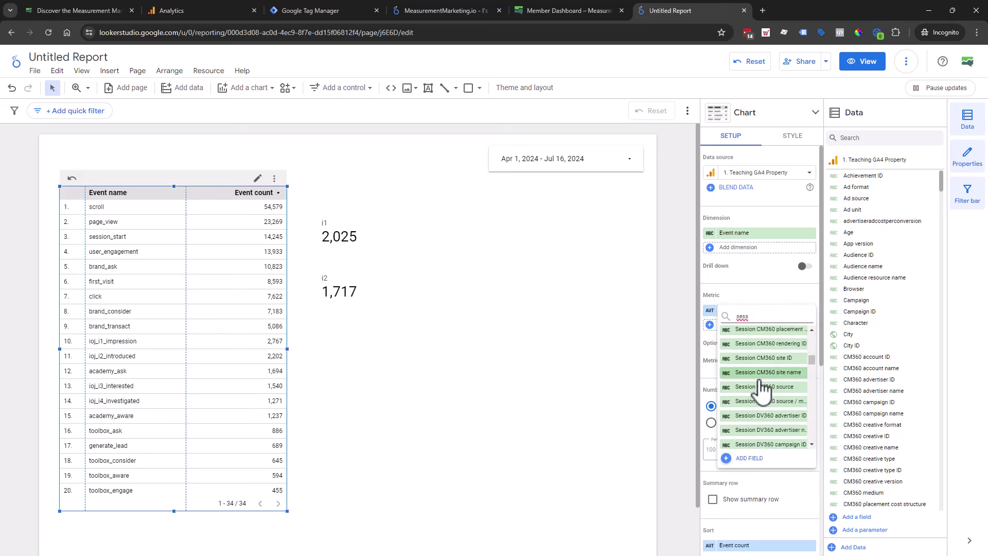
{"action": "type", "text": "ions"}
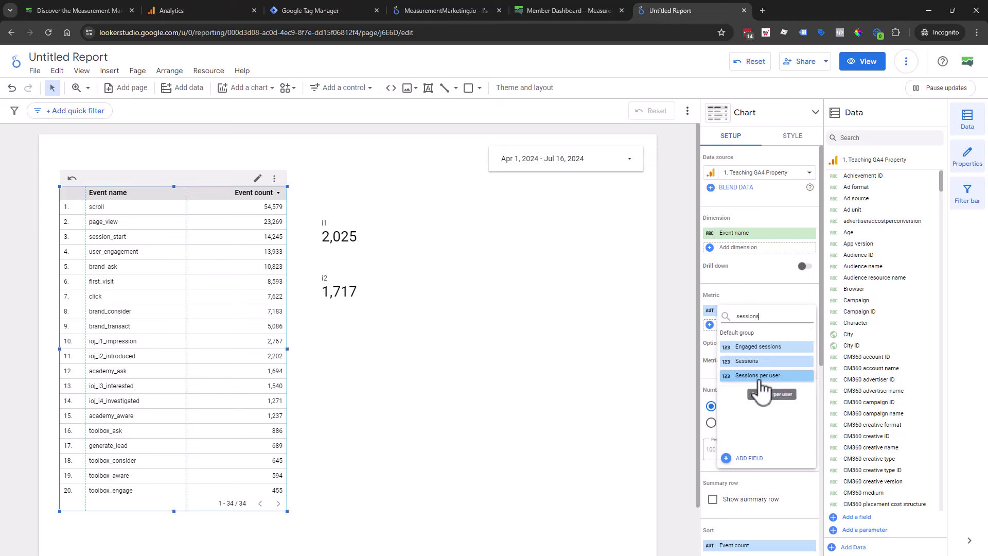
{"action": "left_click", "coordinate": [758, 363]}
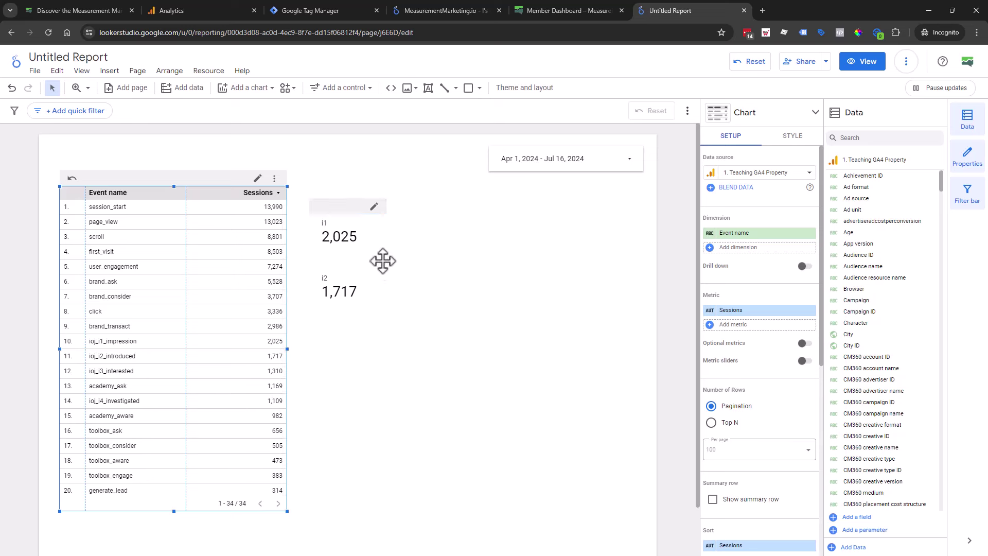
Duplicate the i2 scorecard and place the copy below it
{"action": "left_click", "coordinate": [341, 289]}
{"action": "key", "text": "ctrl+d"}
{"action": "left_click_drag", "start_coordinate": [342, 289], "coordinate": [346, 340]}
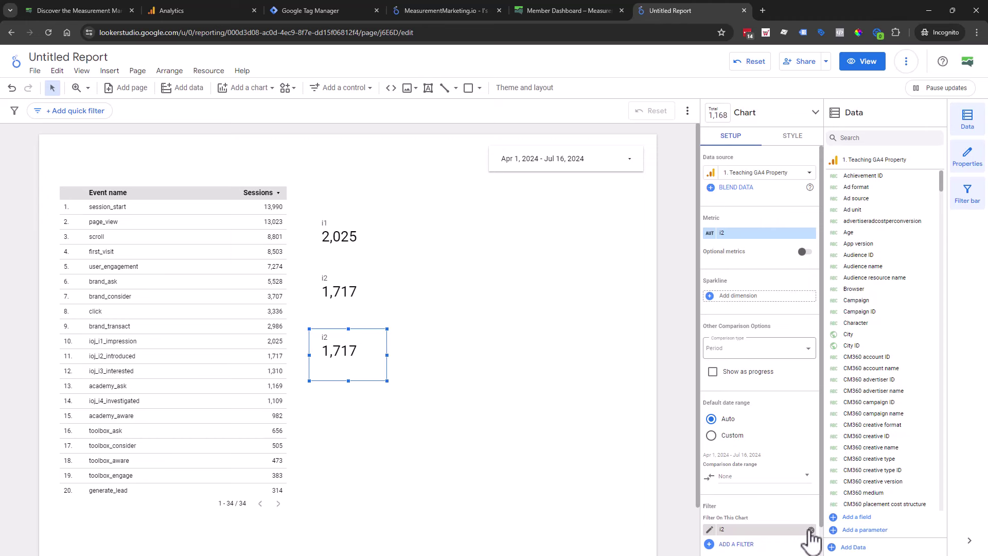
Replace the third scorecard's i2 filter with a new filter named i3 that includes Event name containing i3
{"action": "left_click", "coordinate": [810, 530]}
{"action": "left_click", "coordinate": [741, 537]}
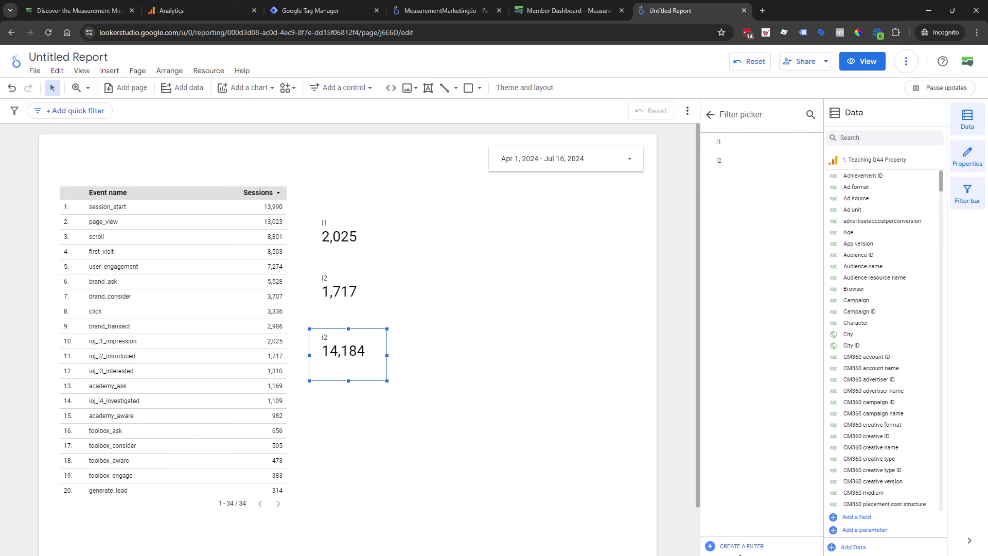
{"action": "left_click", "coordinate": [740, 549]}
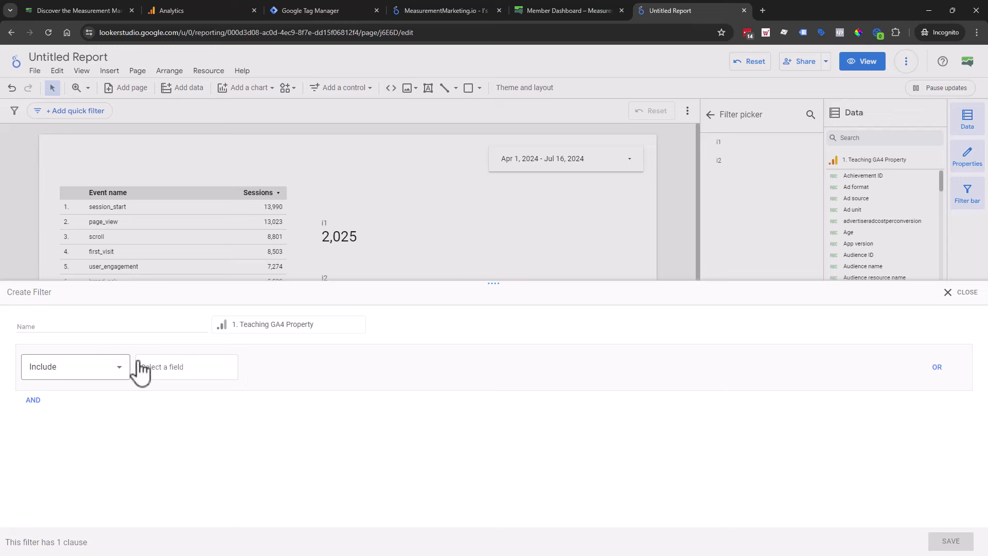
{"action": "left_click", "coordinate": [138, 368]}
{"action": "type", "text": "event"}
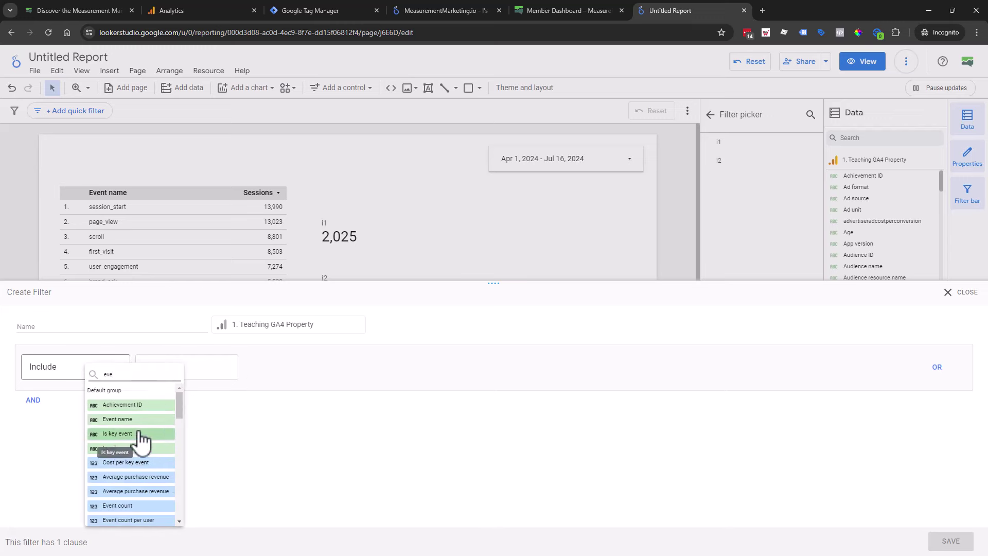
{"action": "left_click", "coordinate": [141, 438]}
{"action": "left_click", "coordinate": [304, 367]}
{"action": "left_click", "coordinate": [302, 418]}
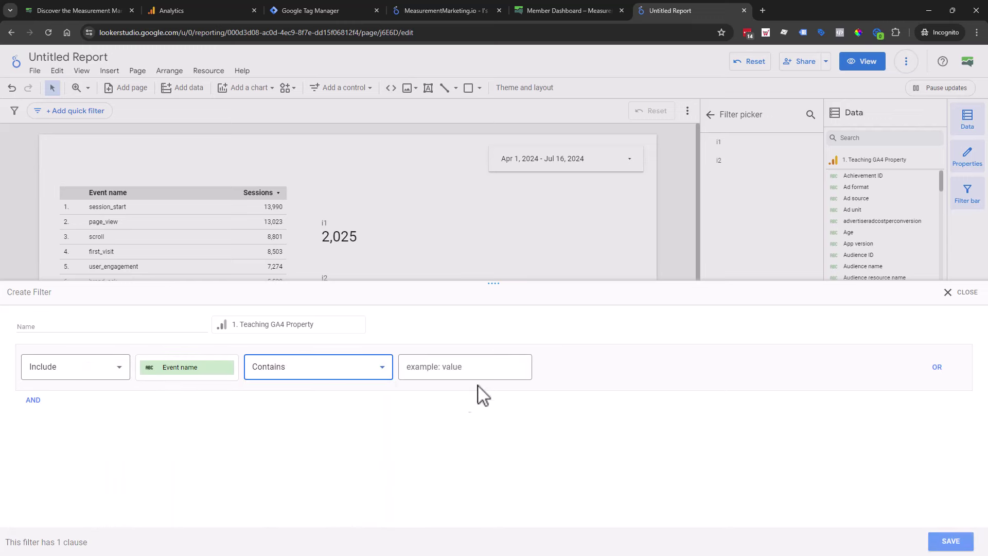
{"action": "left_click", "coordinate": [466, 364]}
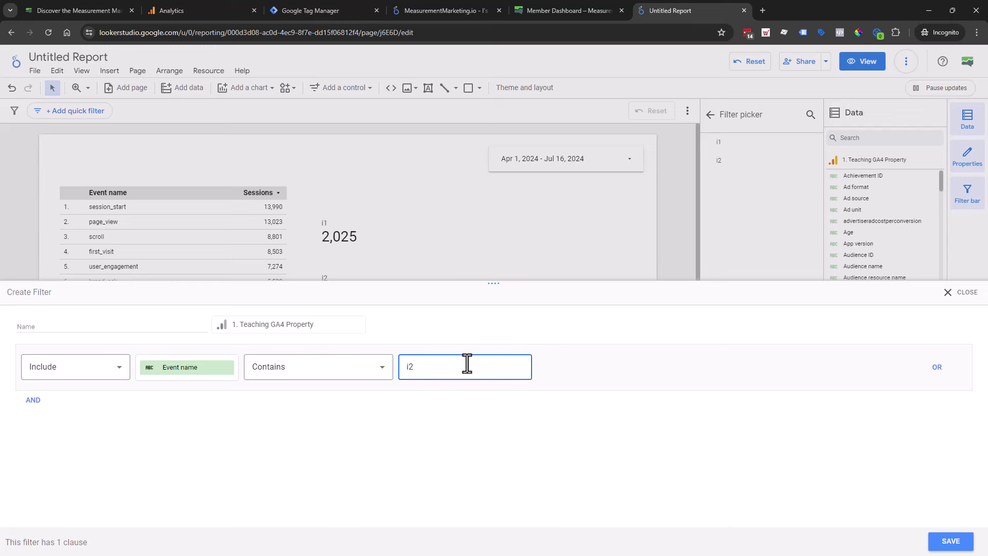
{"action": "left_click", "coordinate": [152, 325]}
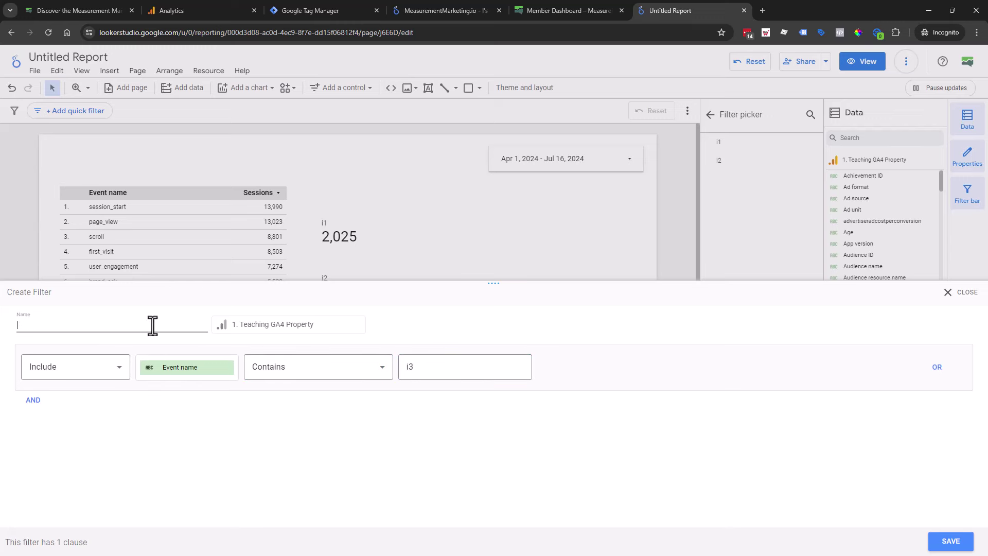
{"action": "left_click", "coordinate": [946, 541]}
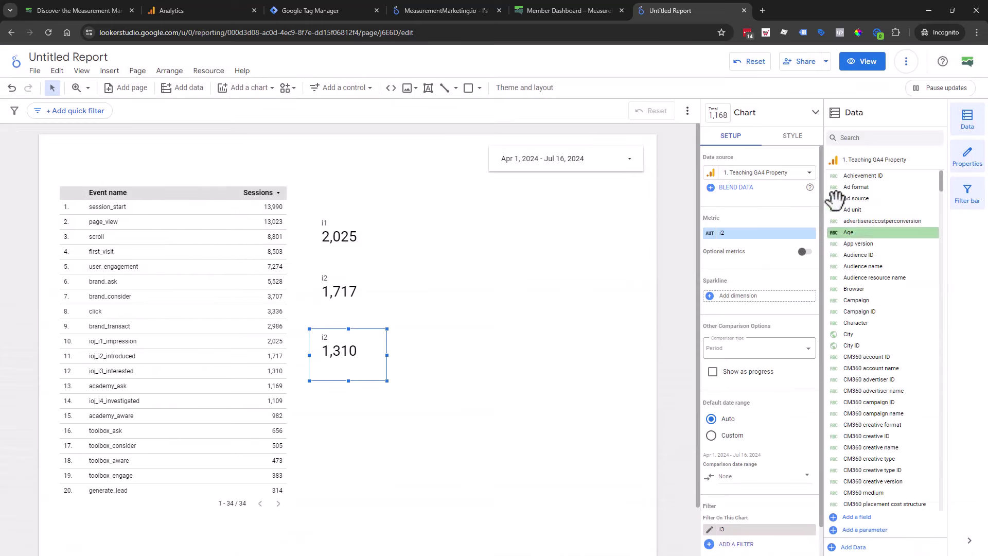
Rename the third scorecard's metric to i3
{"action": "left_click", "coordinate": [716, 235]}
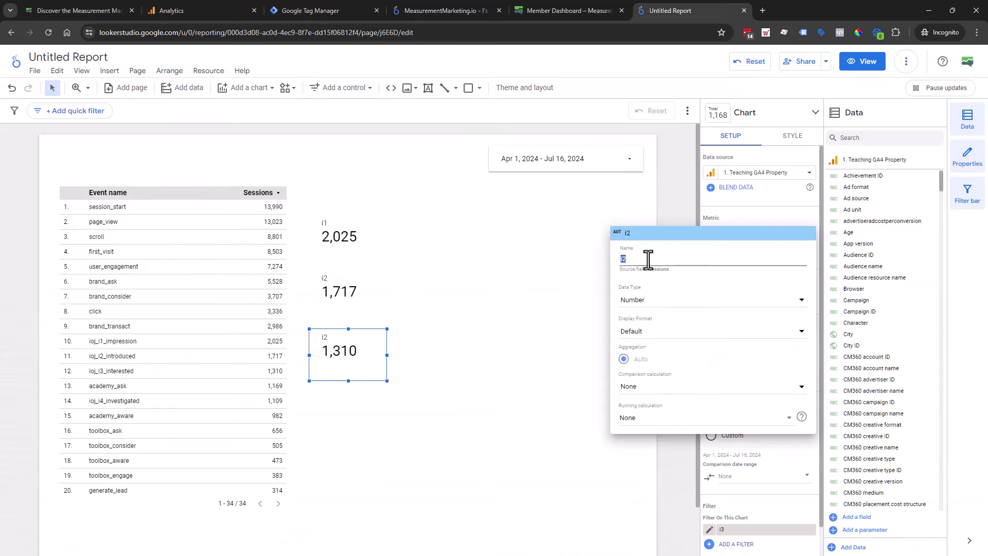
{"action": "type", "text": "i3"}
{"action": "left_click", "coordinate": [648, 224]}
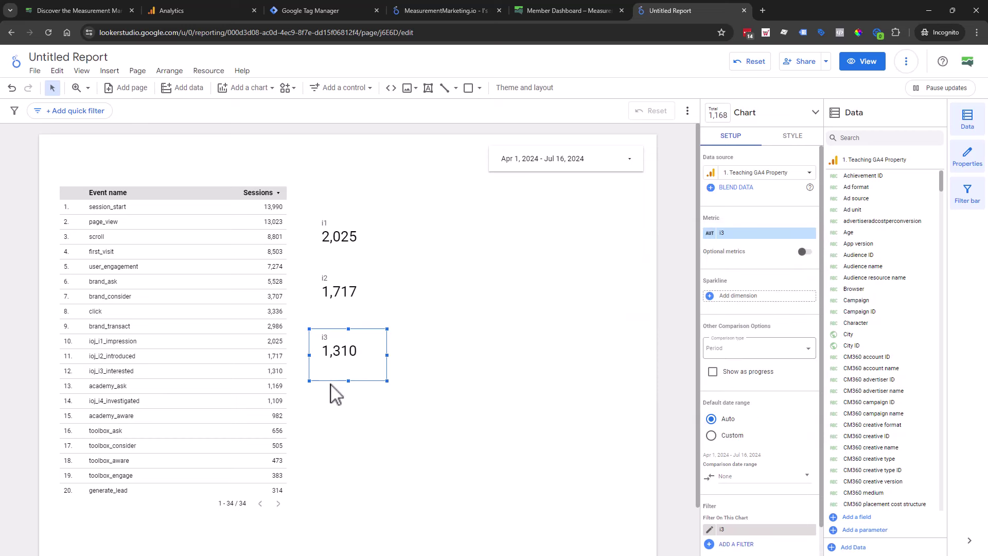
Duplicate the i3 filter in the report's list of managed filters
{"action": "left_click", "coordinate": [209, 72]}
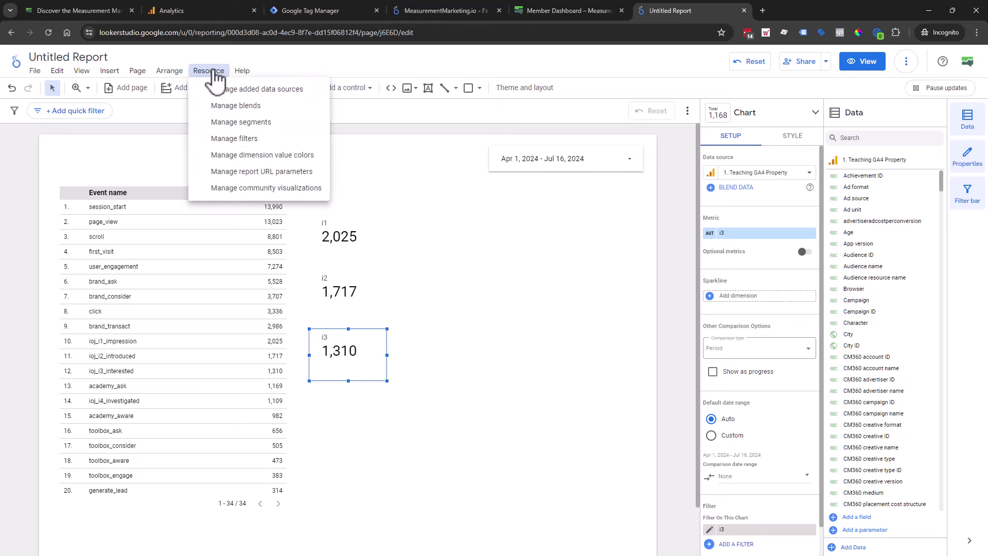
{"action": "left_click", "coordinate": [261, 139]}
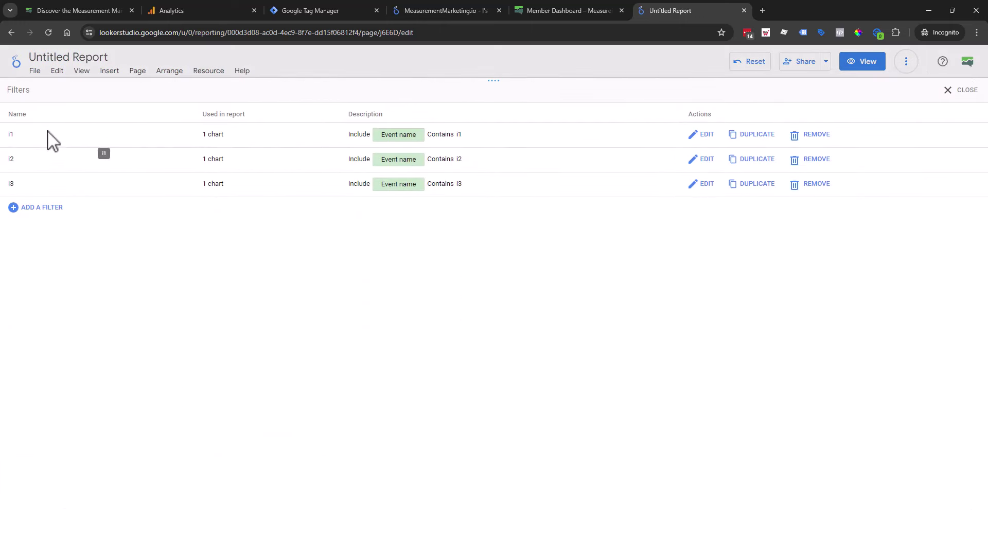
{"action": "left_click", "coordinate": [741, 185]}
Edit the copied filter to include Event name containing i4, rename it i4 and save it
{"action": "left_click", "coordinate": [702, 209]}
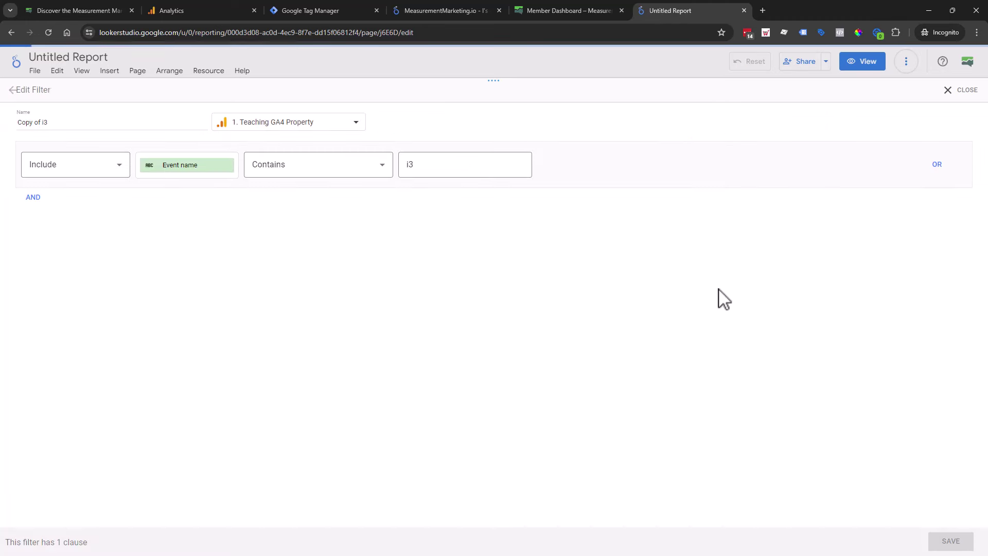
{"action": "left_click", "coordinate": [420, 164]}
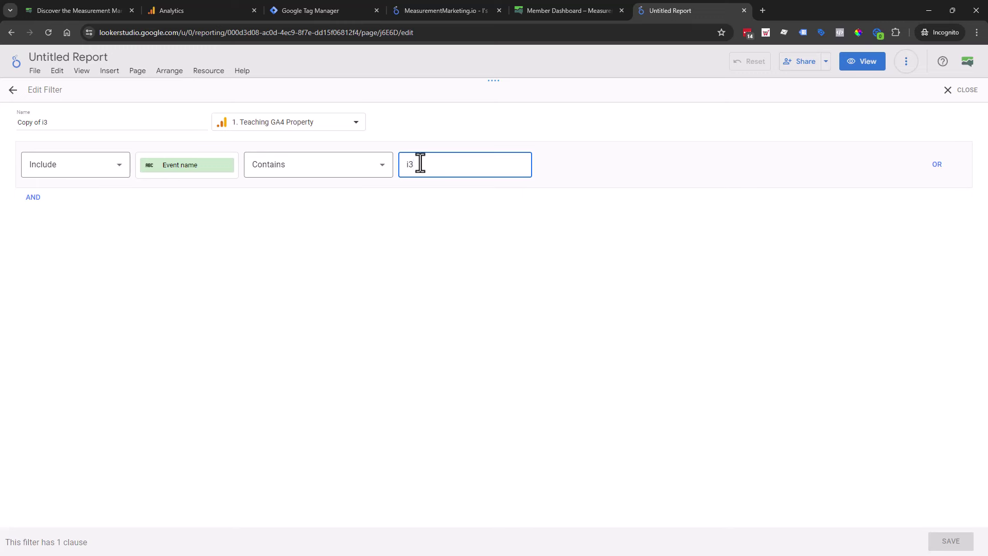
{"action": "key", "text": "BackSpace"}
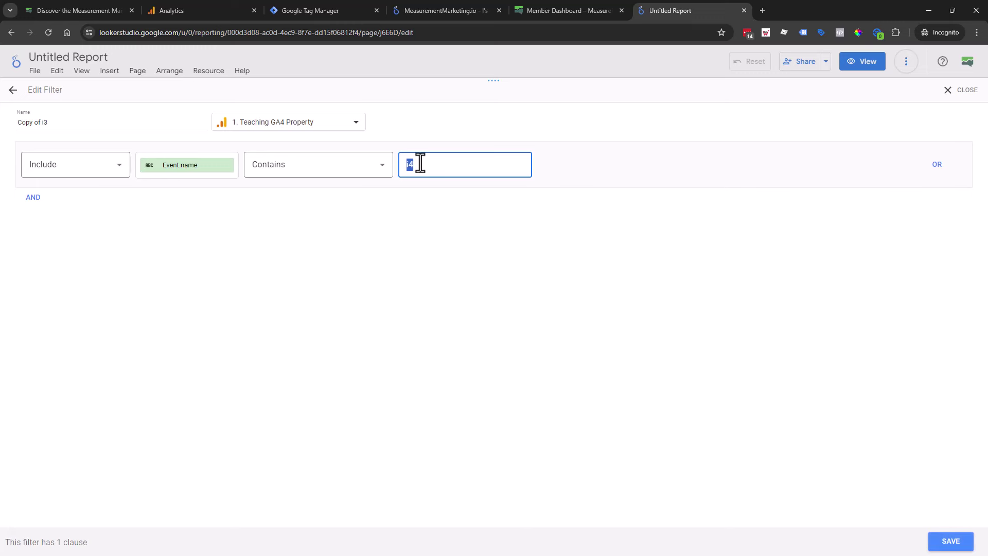
{"action": "left_click", "coordinate": [187, 122]}
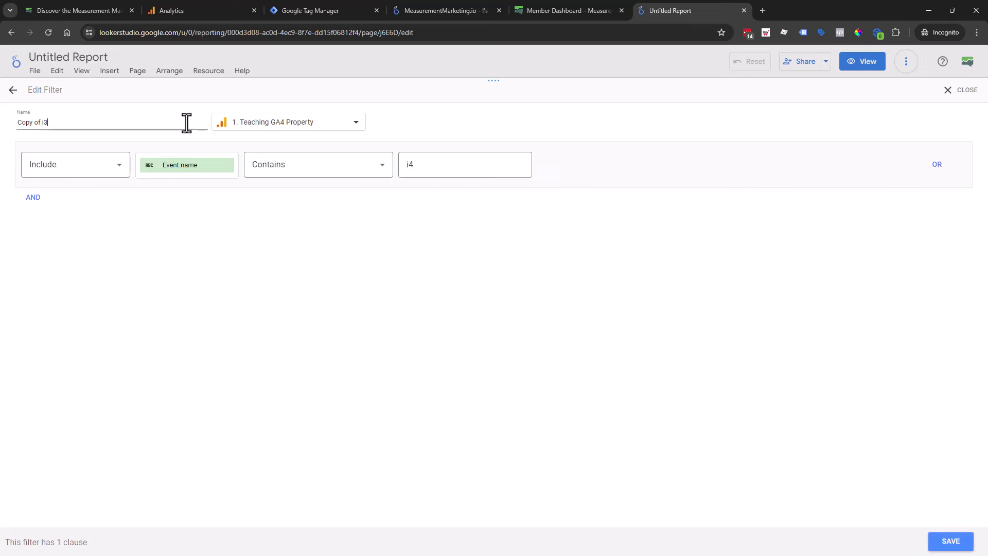
{"action": "type", "text": "i4"}
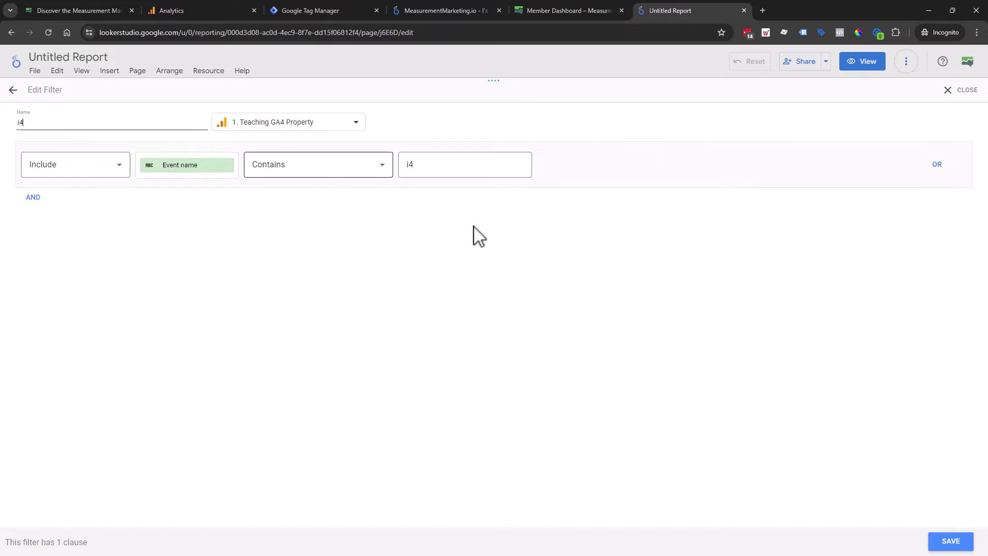
{"action": "left_click", "coordinate": [950, 542]}
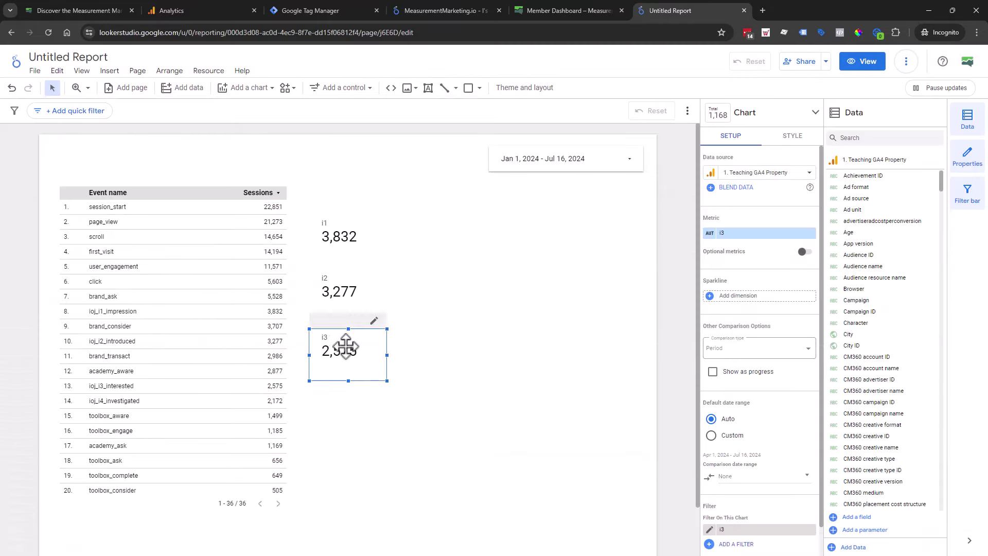
Duplicate the i3 scorecard and place the copy directly below it
{"action": "left_click", "coordinate": [584, 396]}
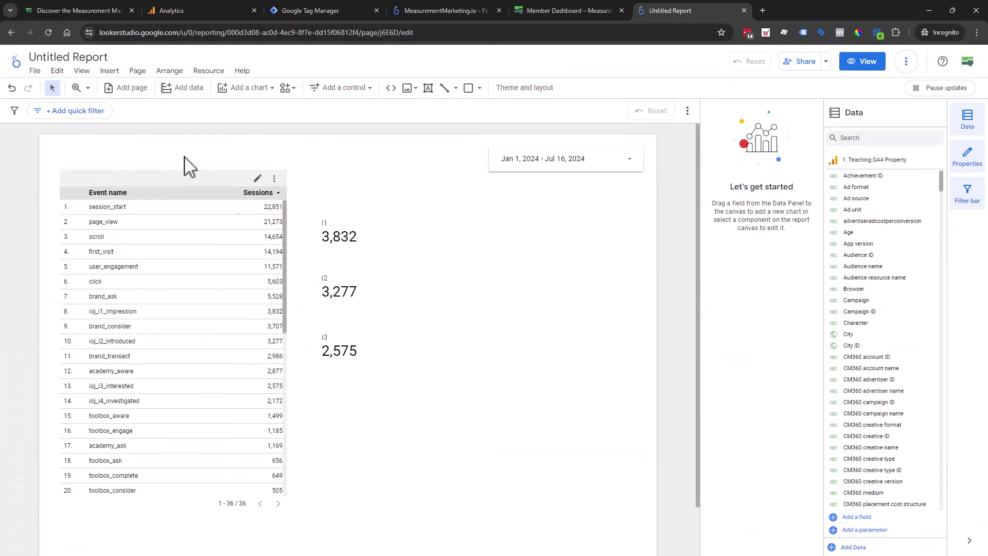
{"action": "left_click", "coordinate": [363, 355]}
{"action": "left_click_drag", "start_coordinate": [363, 354], "coordinate": [355, 403]}
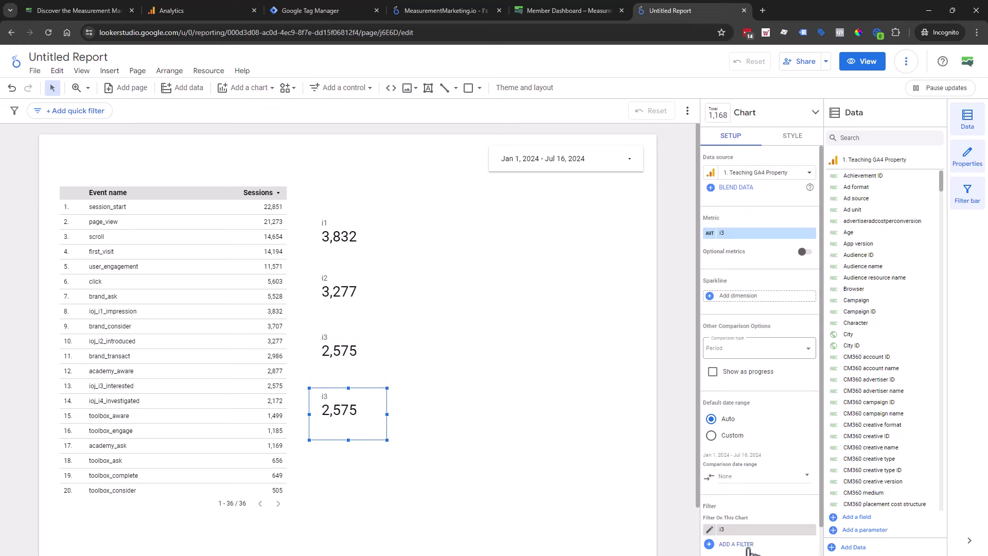
Swap the fourth scorecard's i3 filter for the existing i4 filter and rename its metric to i4
{"action": "left_click", "coordinate": [747, 546]}
{"action": "left_click", "coordinate": [735, 212]}
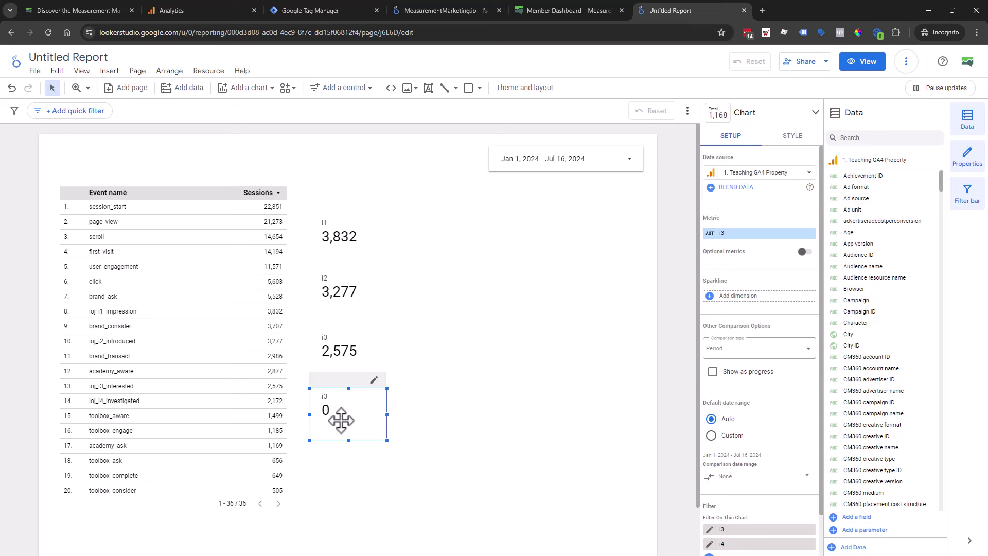
{"action": "left_click", "coordinate": [718, 233]}
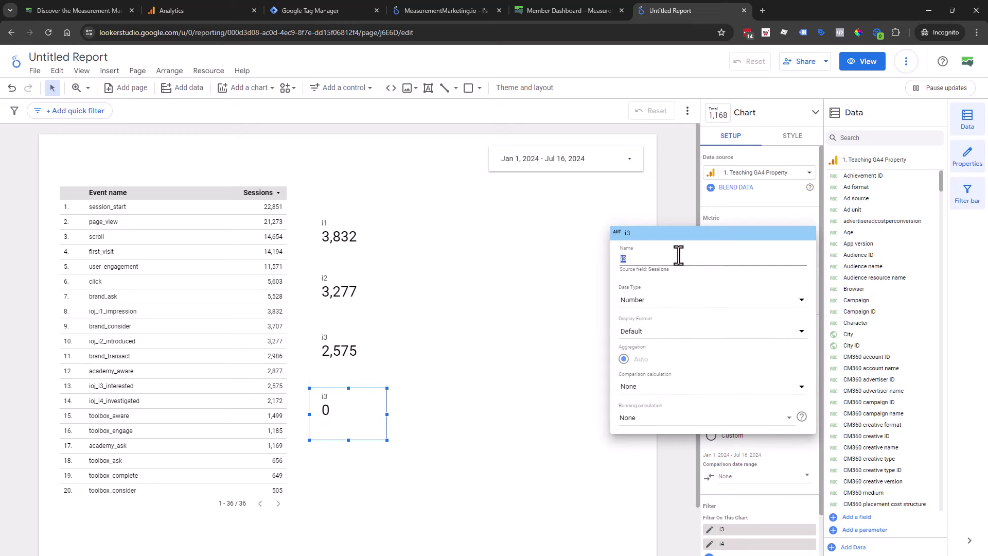
{"action": "type", "text": "i4"}
{"action": "left_click", "coordinate": [620, 206]}
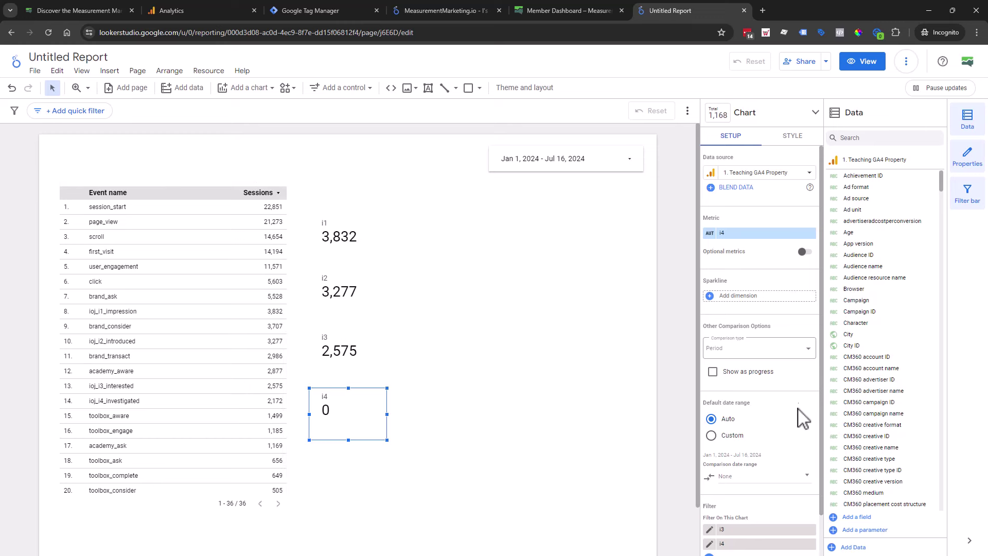
{"action": "scroll", "coordinate": [772, 453], "scroll_direction": "down", "scroll_amount": 1}
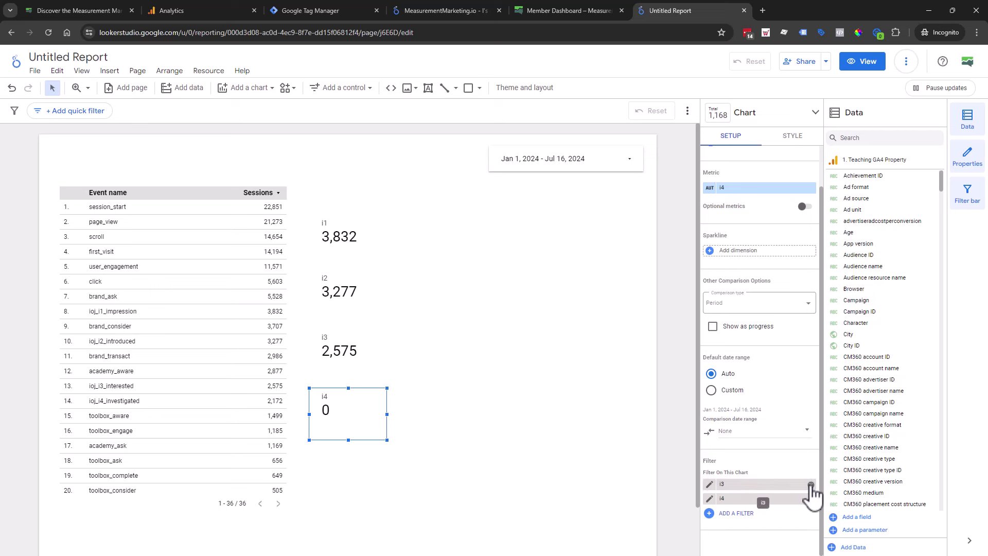
{"action": "left_click", "coordinate": [811, 485]}
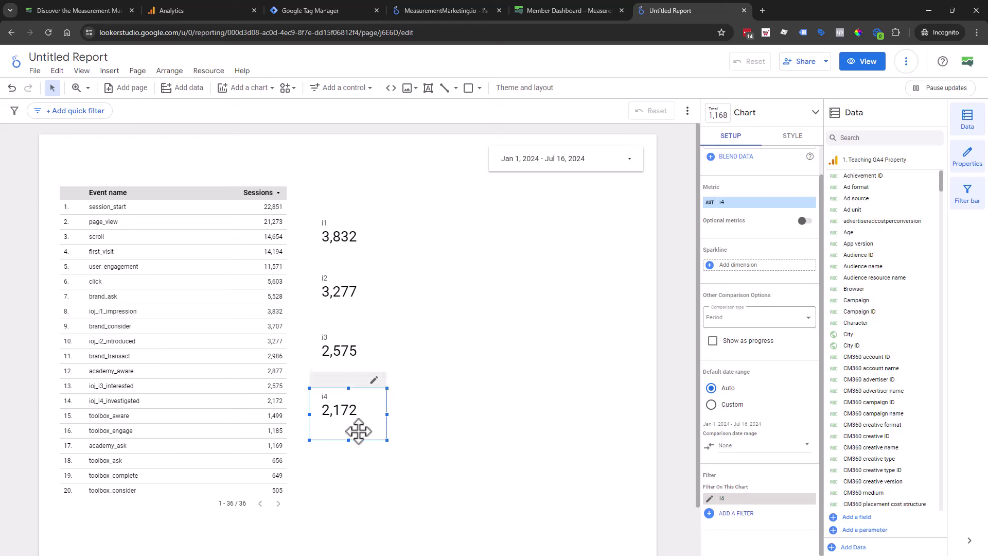
Duplicate the i4 scorecard below itself and remove the i4 filter from the copy
{"action": "left_click_drag", "start_coordinate": [360, 431], "coordinate": [353, 470]}
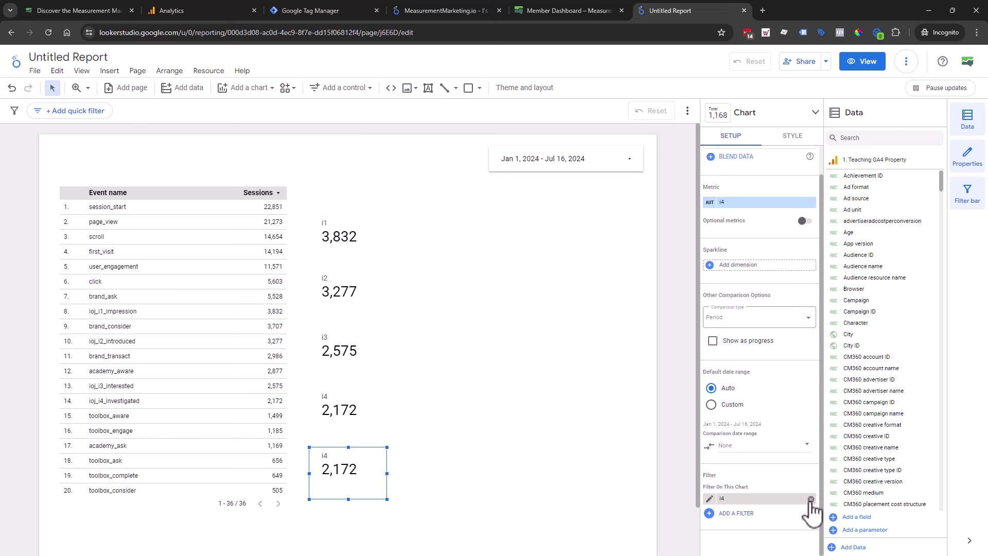
{"action": "left_click", "coordinate": [811, 499]}
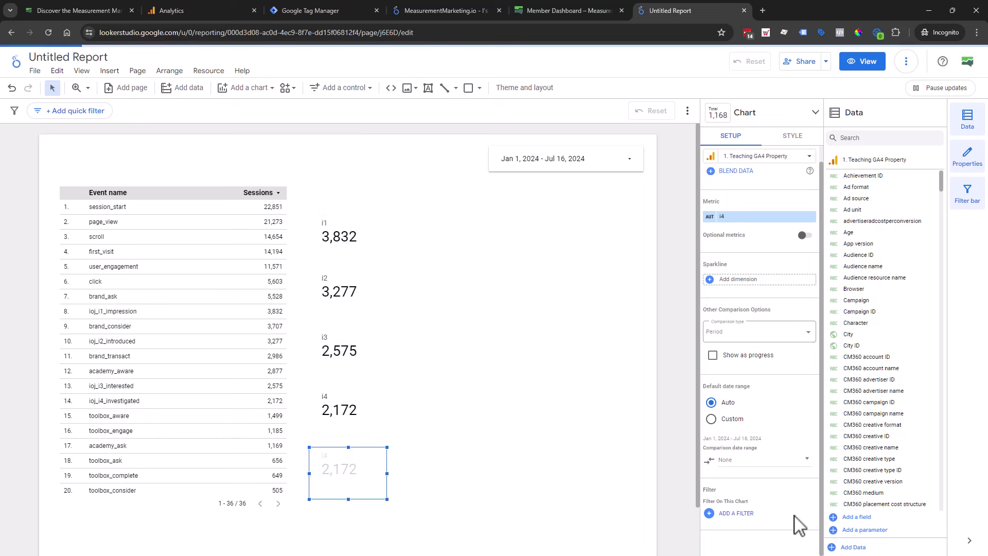
Create and save a filter named i5 on the fifth scorecard that includes Event name containing i5
{"action": "left_click", "coordinate": [735, 513]}
{"action": "left_click", "coordinate": [729, 547]}
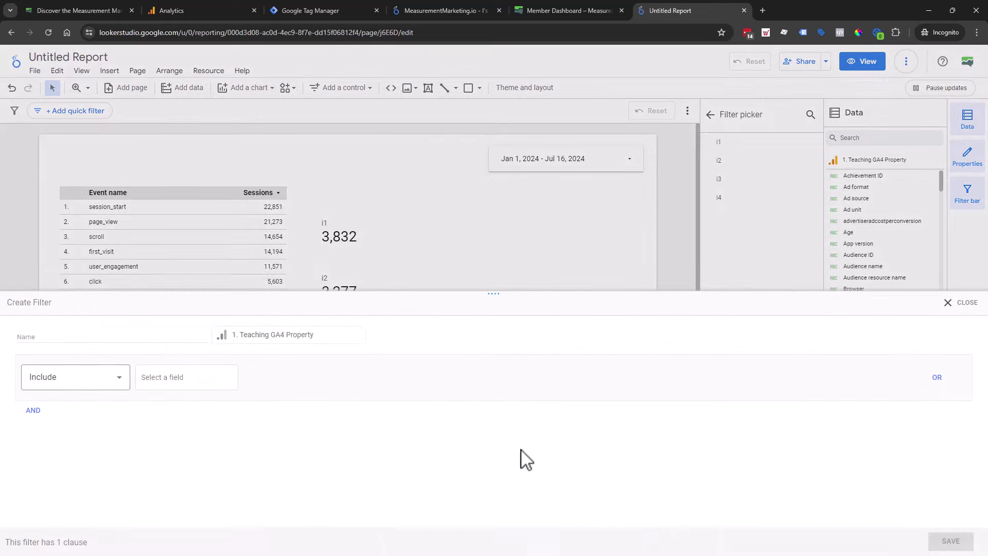
{"action": "left_click", "coordinate": [210, 367]}
{"action": "type", "text": "eve"}
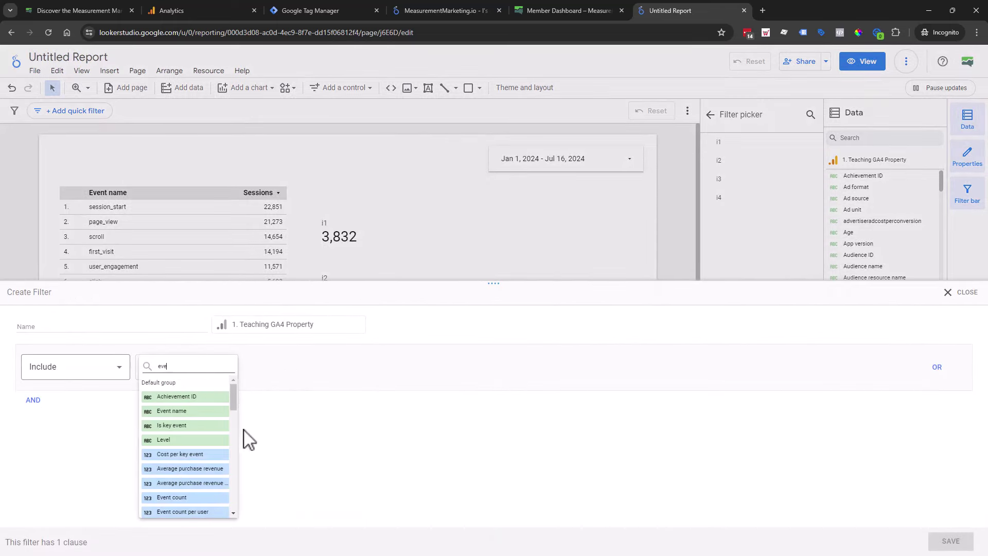
{"action": "left_click", "coordinate": [214, 422]}
{"action": "left_click", "coordinate": [296, 378]}
{"action": "left_click", "coordinate": [293, 426]}
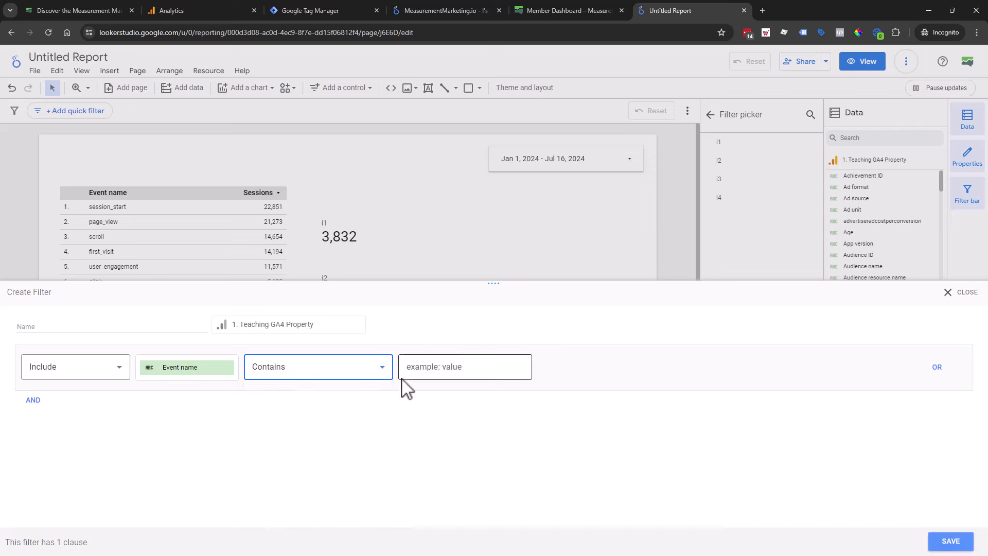
{"action": "left_click", "coordinate": [415, 367]}
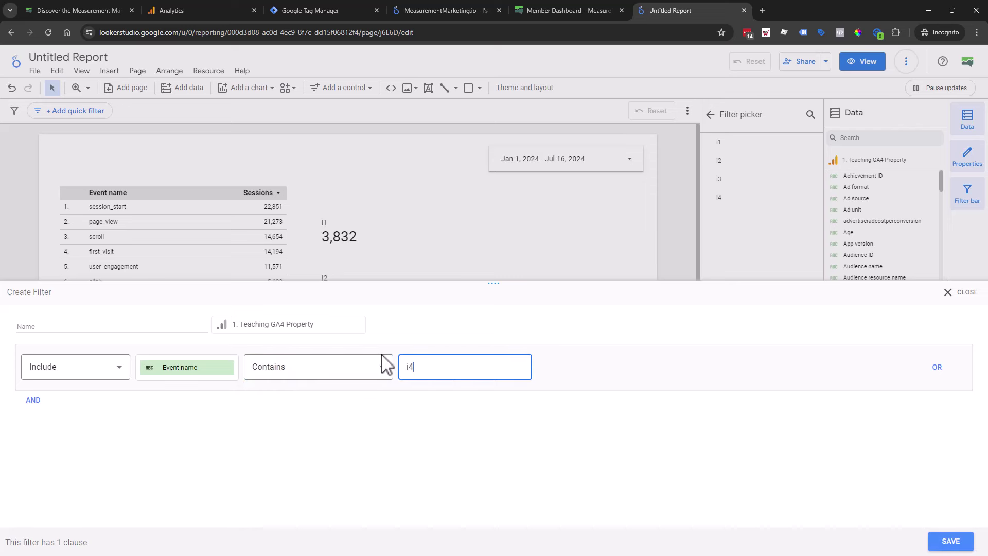
{"action": "left_click", "coordinate": [120, 330]}
{"action": "type", "text": "i5"}
{"action": "left_click", "coordinate": [951, 540]}
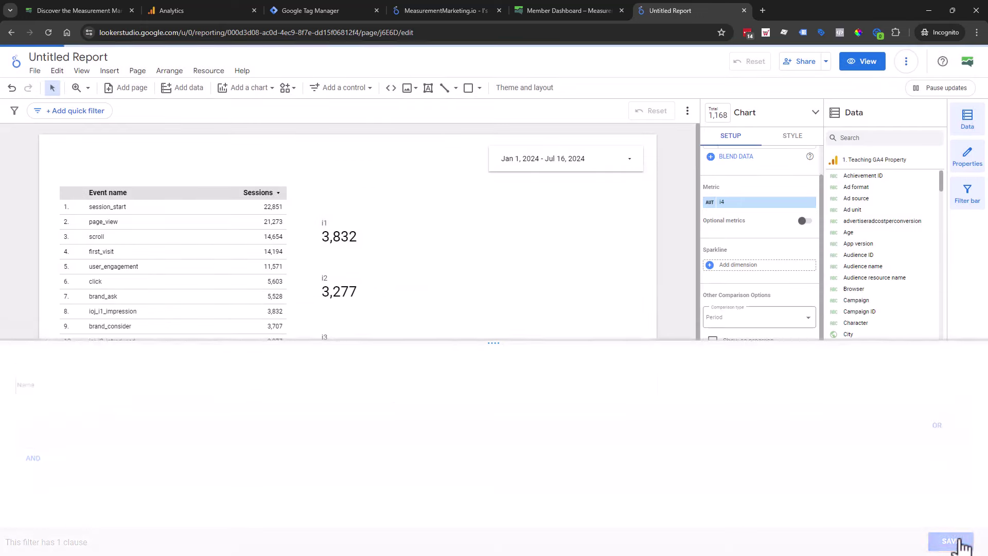
Rename the fifth scorecard's metric to i5
{"action": "left_click", "coordinate": [712, 202]}
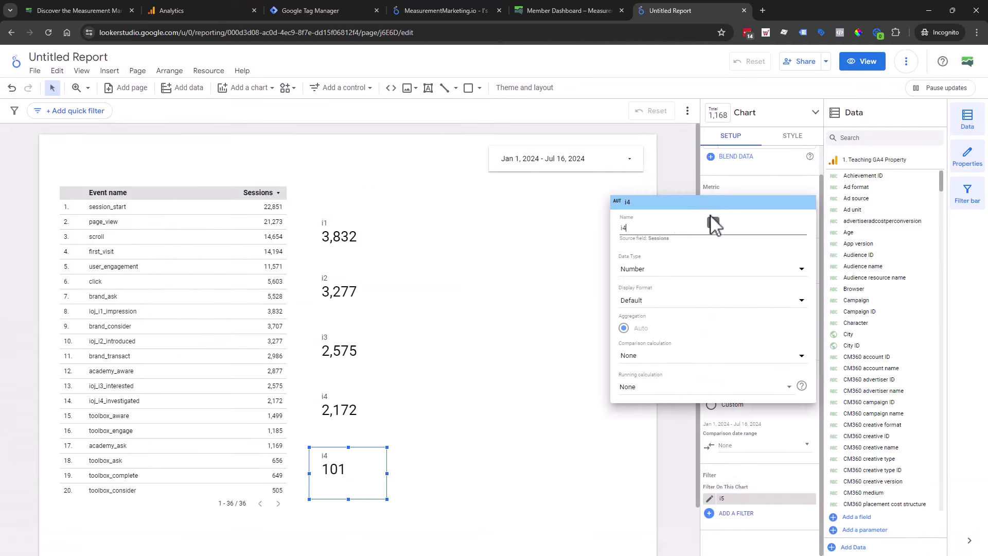
{"action": "left_click", "coordinate": [659, 184]}
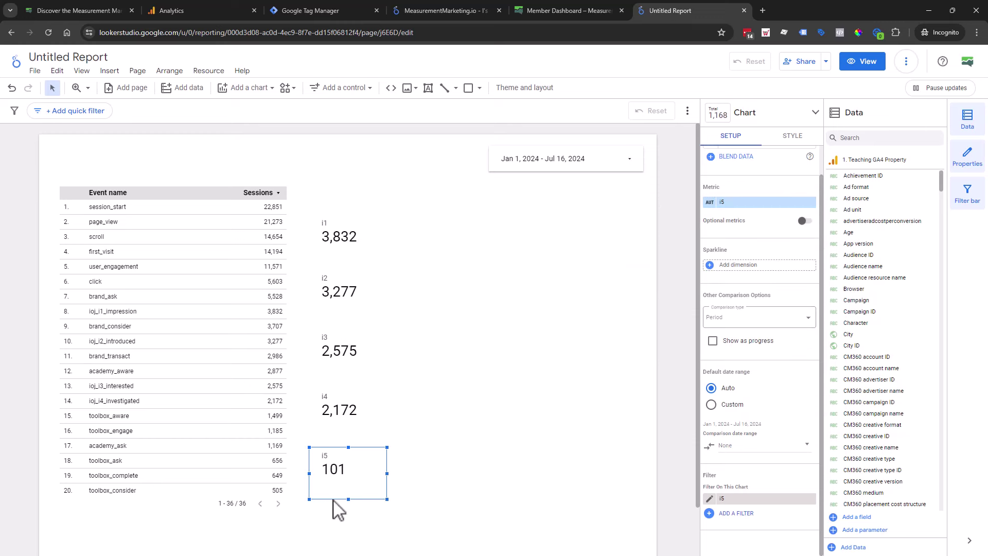
Check the first scorecard's i1 metric naming against its source field and look through the remaining rows of the event table
{"action": "left_click", "coordinate": [339, 243]}
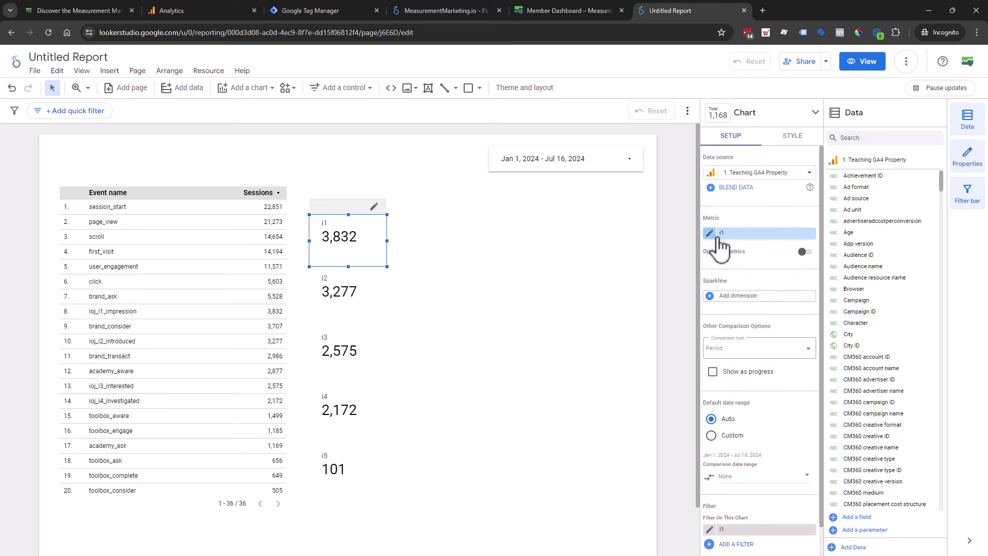
{"action": "left_click", "coordinate": [716, 235]}
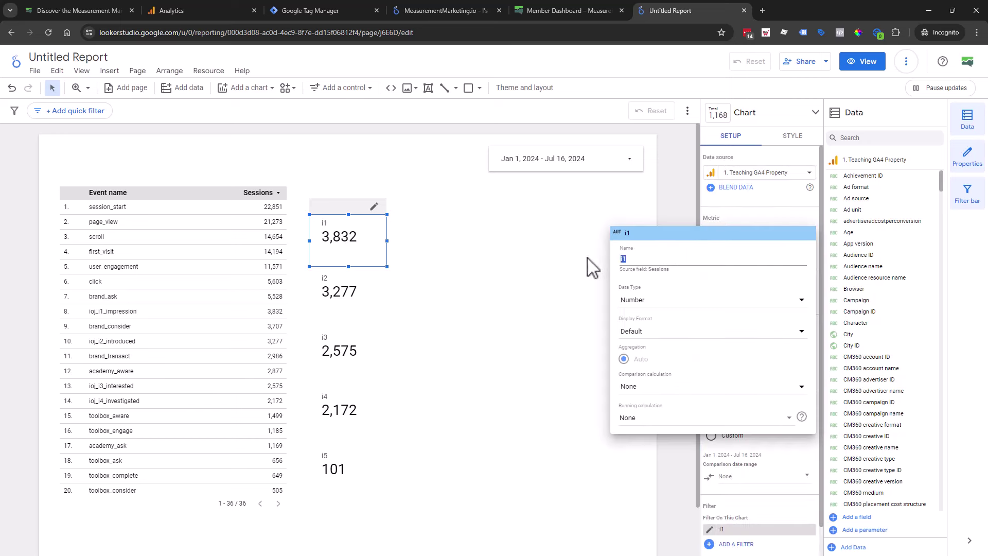
{"action": "left_click", "coordinate": [579, 280]}
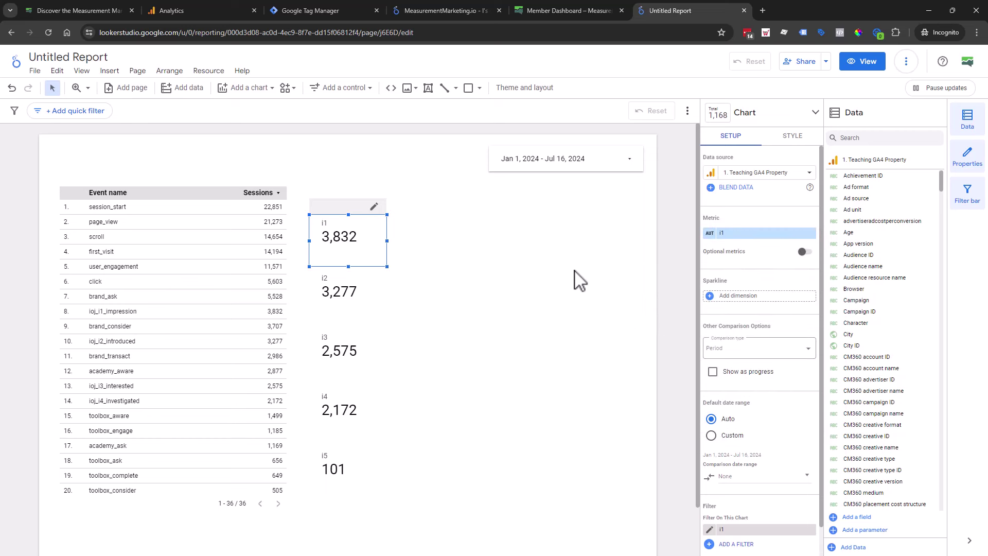
{"action": "left_click", "coordinate": [484, 392]}
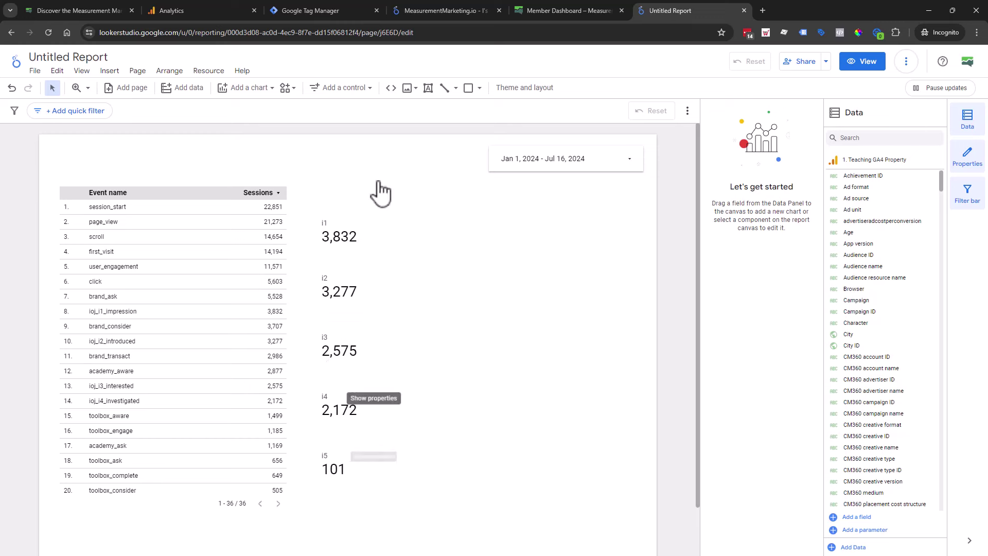
{"action": "scroll", "coordinate": [174, 373], "scroll_direction": "down", "scroll_amount": 1}
{"action": "scroll", "coordinate": [175, 373], "scroll_direction": "down", "scroll_amount": 3}
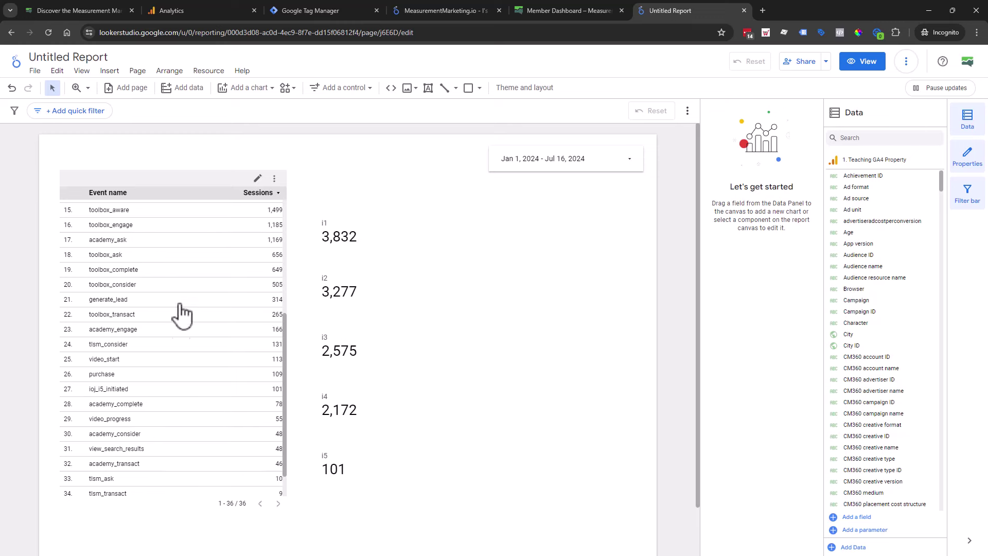
{"action": "scroll", "coordinate": [177, 313], "scroll_direction": "up", "scroll_amount": 4}
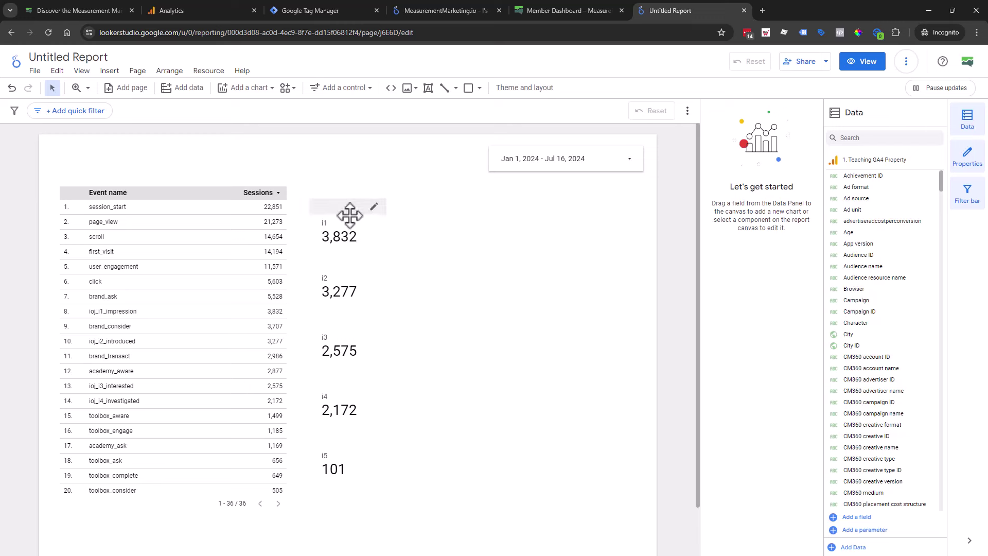
Blend the data of the five scorecards i1 through i5 and move the resulting blended scorecard below the i5 scorecard
{"action": "left_click_drag", "start_coordinate": [363, 186], "coordinate": [338, 487]}
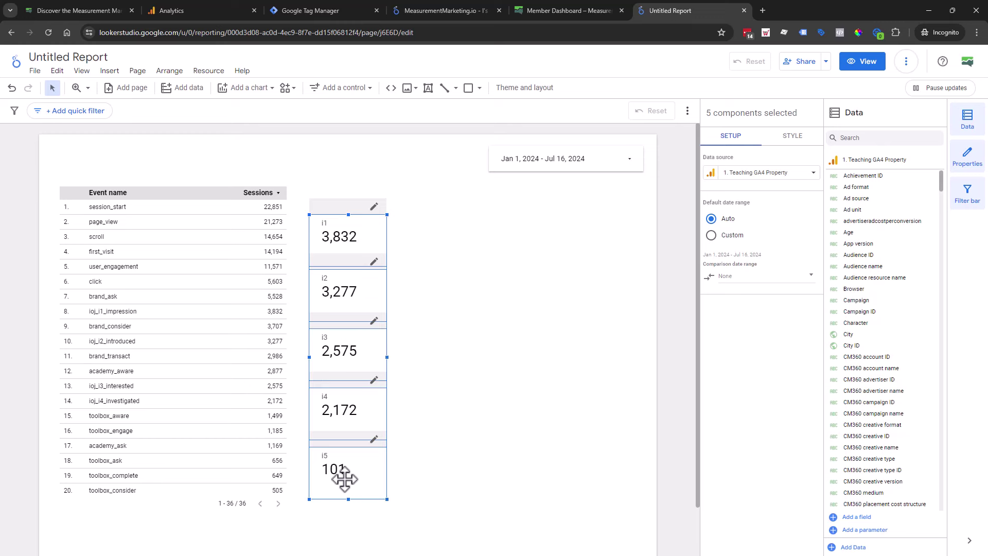
{"action": "right_click", "coordinate": [345, 479]}
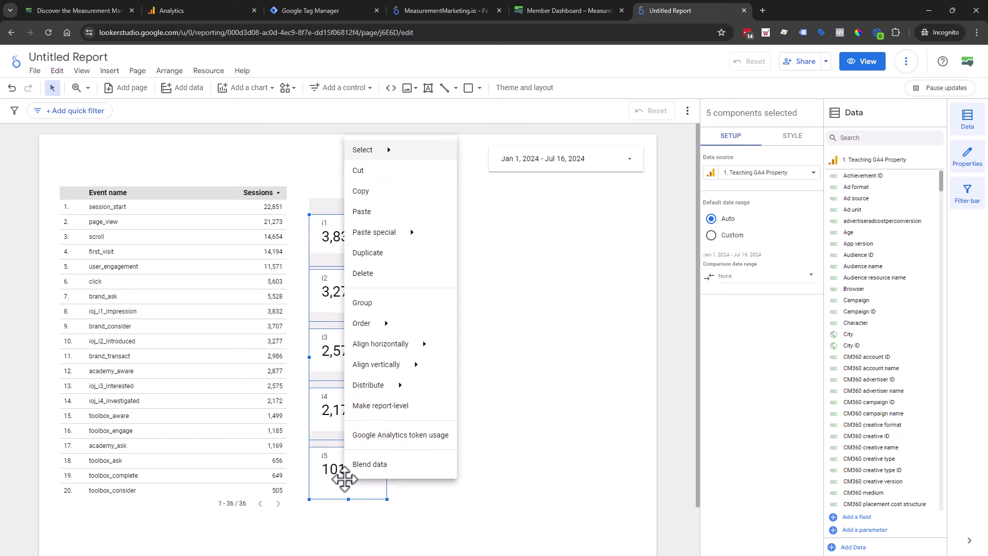
{"action": "left_click", "coordinate": [370, 464]}
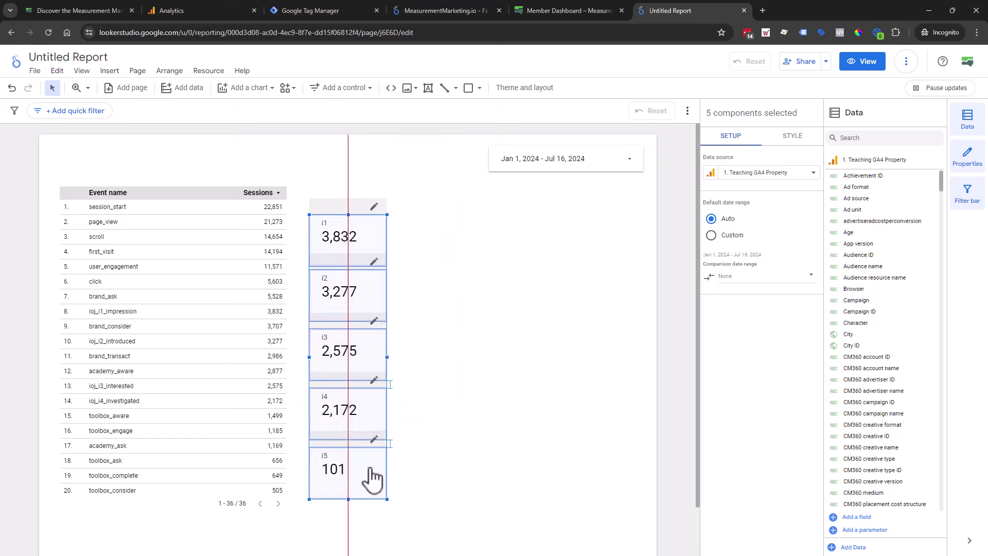
{"action": "left_click_drag", "start_coordinate": [365, 348], "coordinate": [347, 549]}
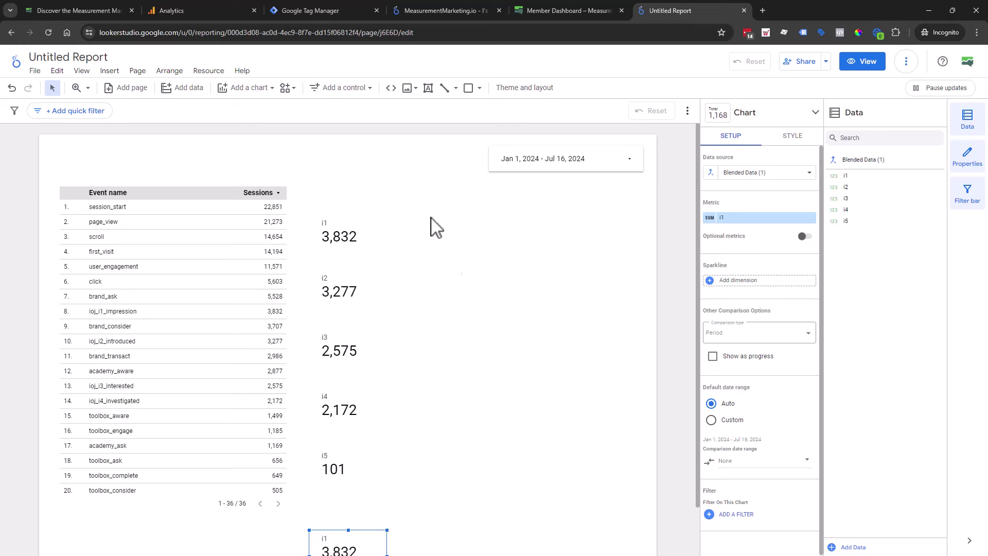
Add PowerMyAnalytics' Metric Funnel community visualization beside the scorecards, granting it consent to use the report's data
{"action": "left_click", "coordinate": [286, 90]}
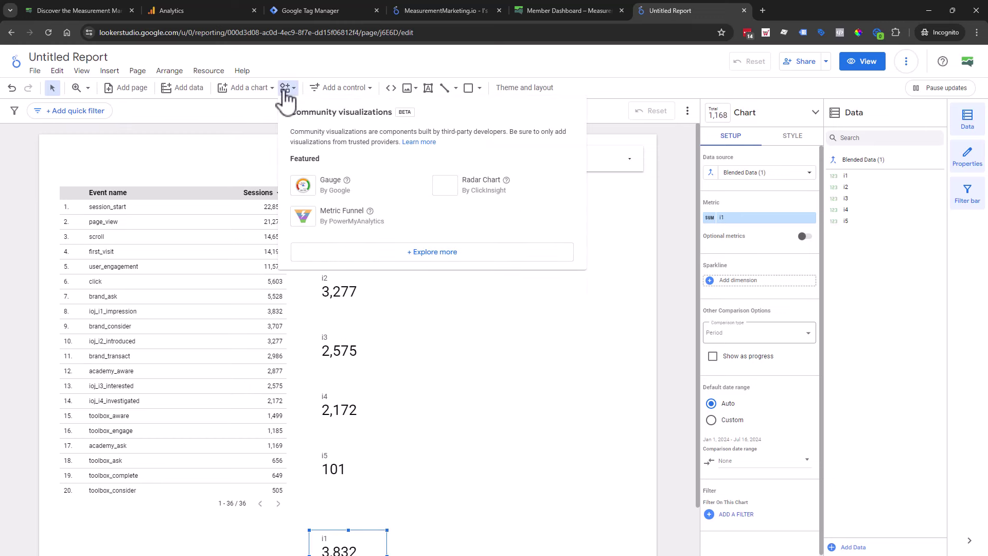
{"action": "left_click", "coordinate": [312, 228]}
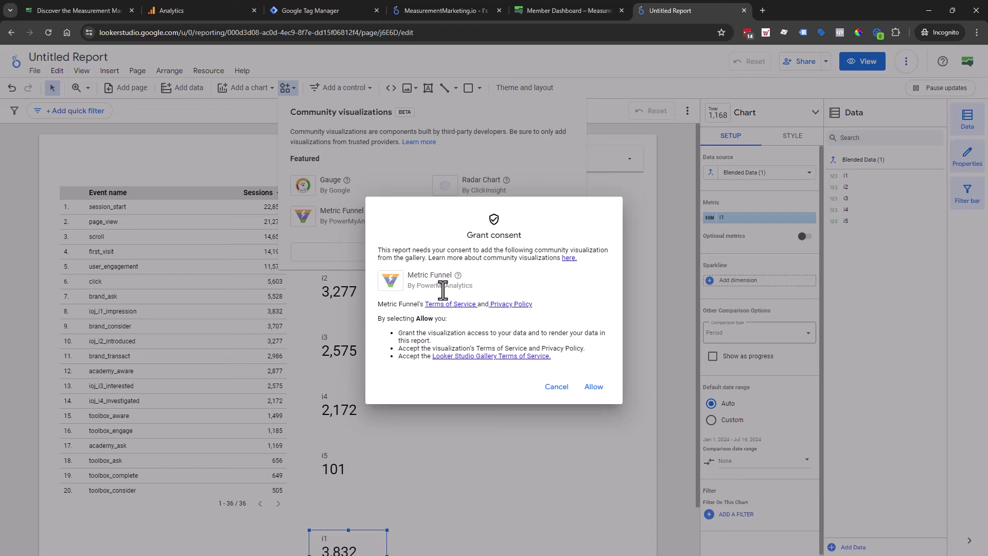
{"action": "left_click_drag", "start_coordinate": [421, 286], "coordinate": [478, 288]}
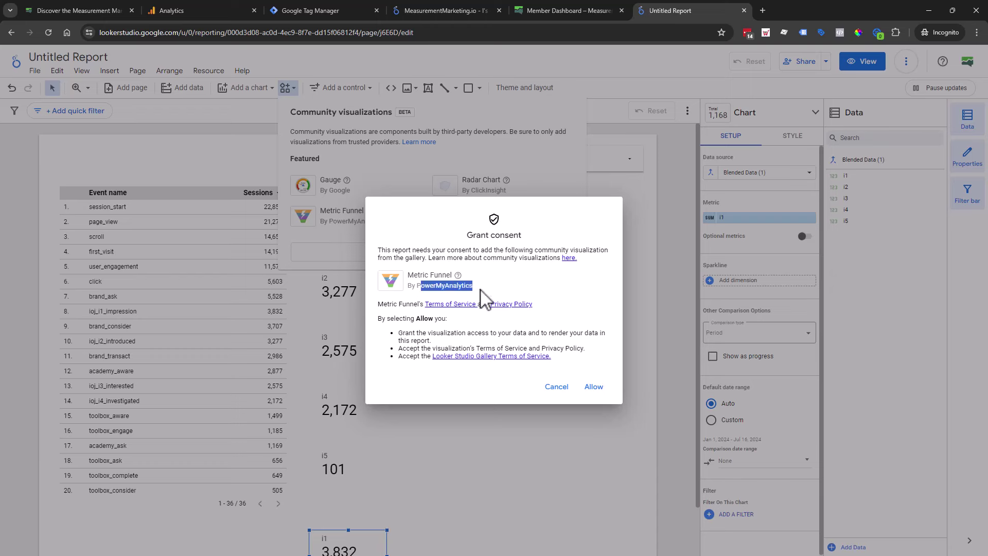
{"action": "left_click", "coordinate": [595, 387]}
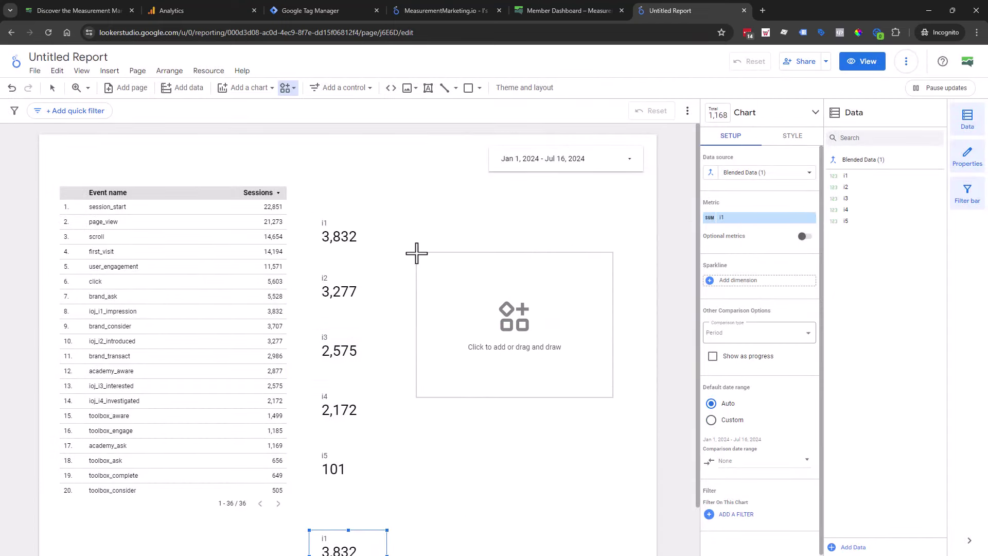
{"action": "left_click", "coordinate": [432, 230]}
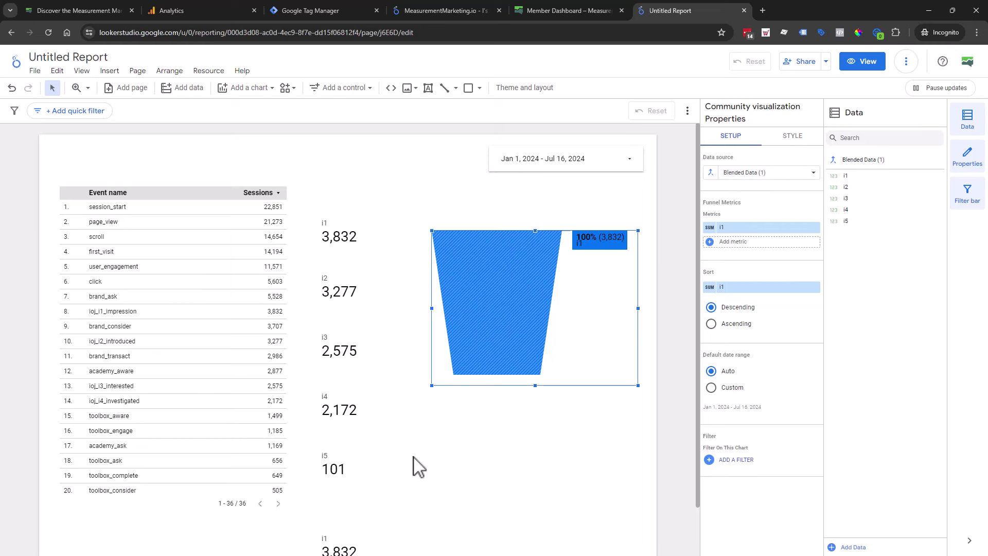
Compare the data source and fields of the blended scorecard with those of the event table
{"action": "scroll", "coordinate": [384, 516], "scroll_direction": "down", "scroll_amount": 1}
{"action": "left_click", "coordinate": [348, 492]}
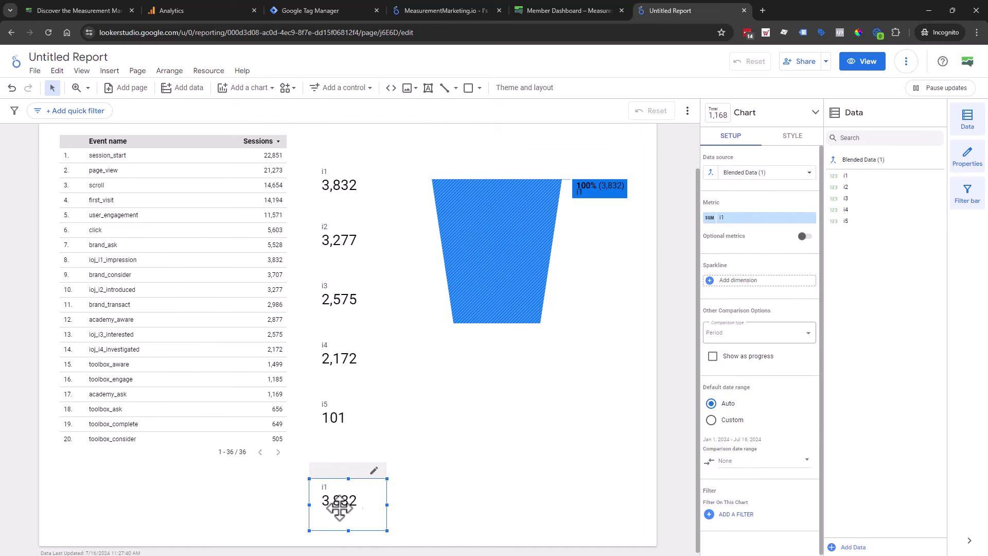
{"action": "left_click_drag", "start_coordinate": [847, 182], "coordinate": [731, 172]}
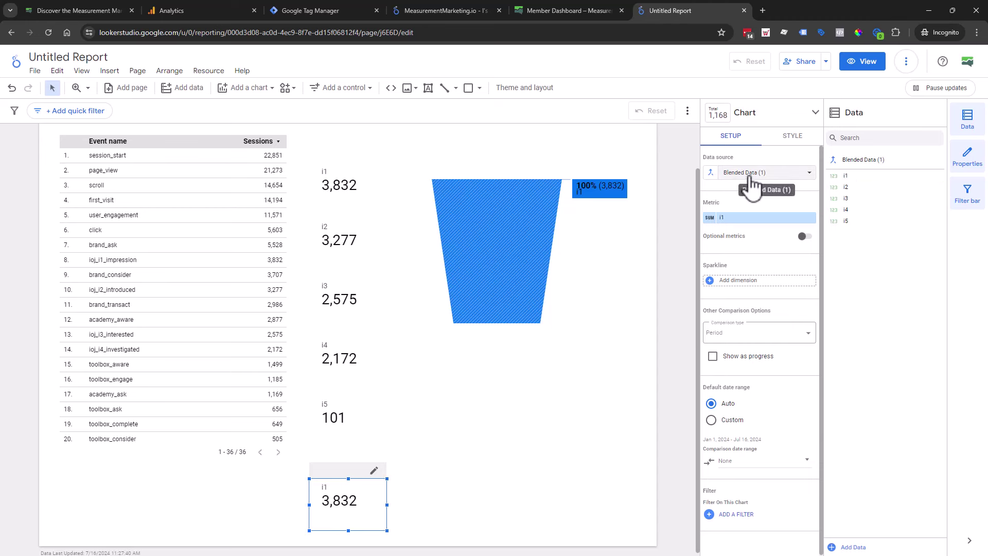
{"action": "left_click", "coordinate": [213, 342]}
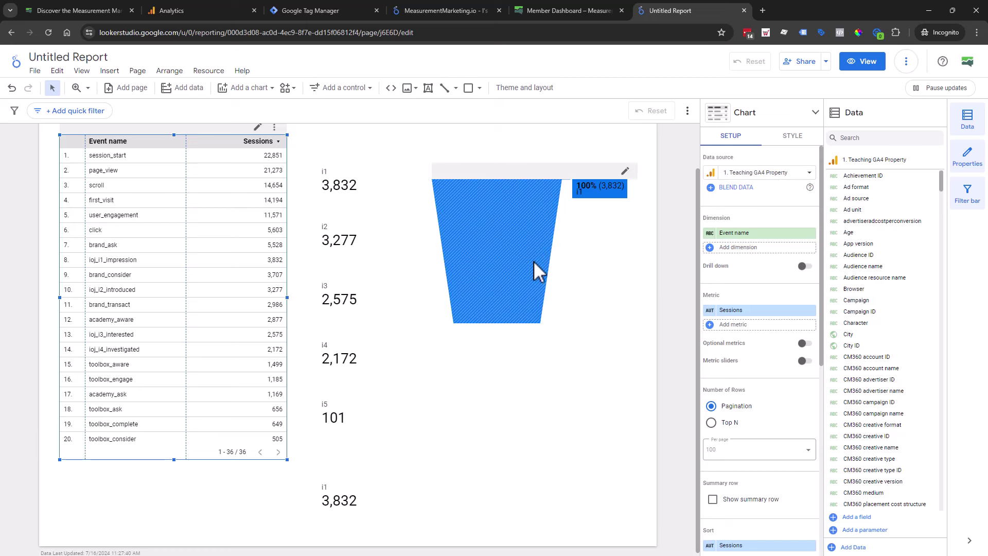
Add the blended metrics i2, i3, i4 and i5 beneath i1 in the Metric Funnel chart
{"action": "left_click", "coordinate": [636, 267]}
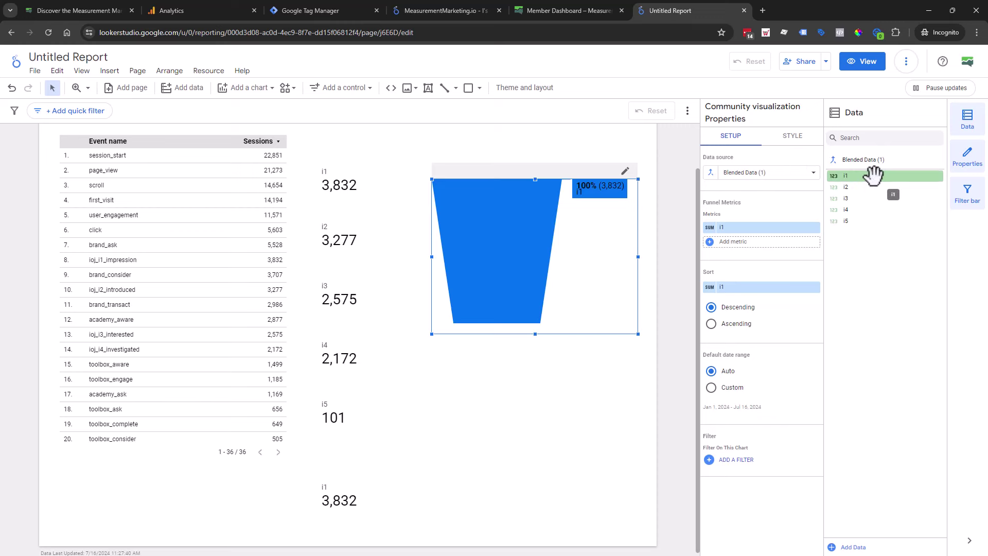
{"action": "left_click", "coordinate": [751, 244]}
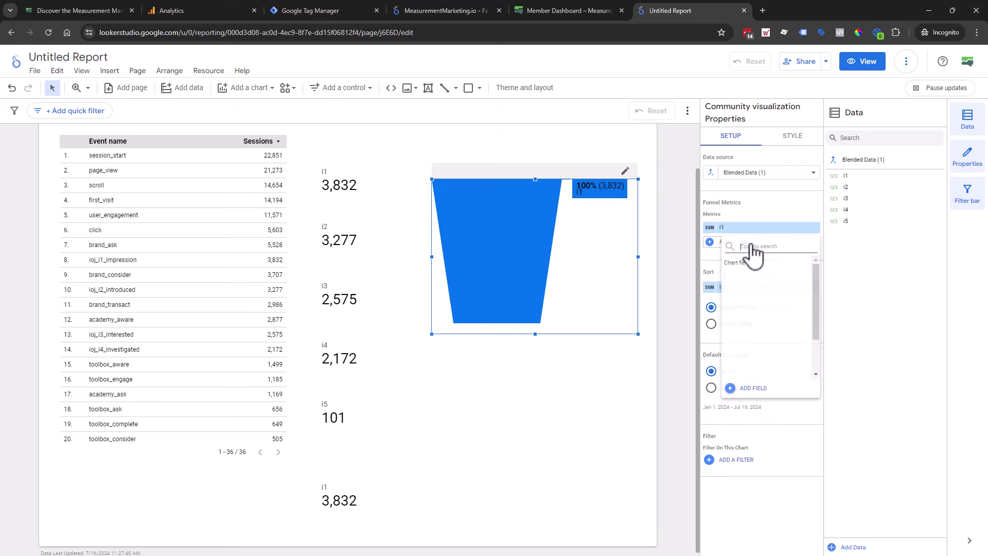
{"action": "left_click", "coordinate": [750, 335]}
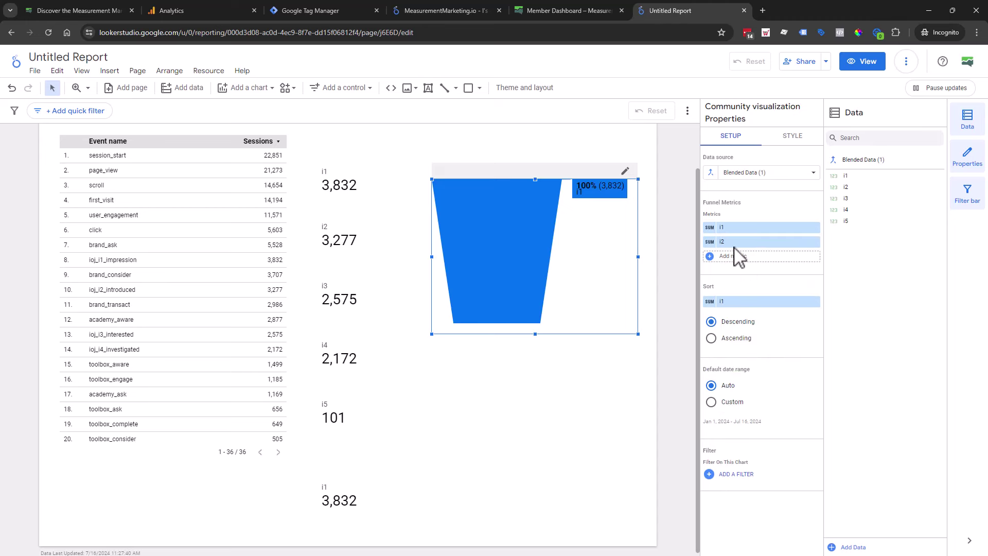
{"action": "left_click", "coordinate": [735, 258]}
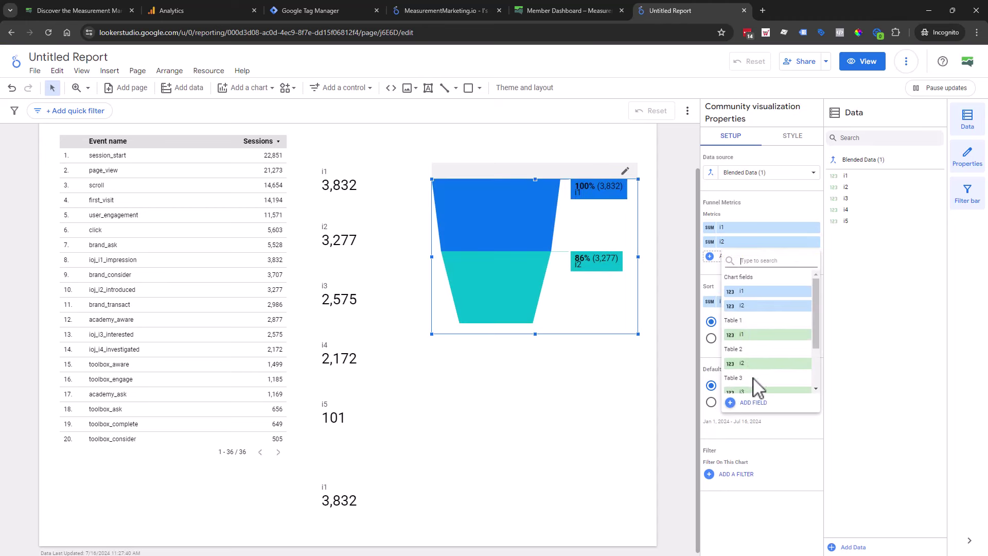
{"action": "left_click", "coordinate": [754, 392]}
{"action": "left_click_drag", "start_coordinate": [846, 205], "coordinate": [746, 275]}
{"action": "left_click_drag", "start_coordinate": [846, 220], "coordinate": [736, 292]}
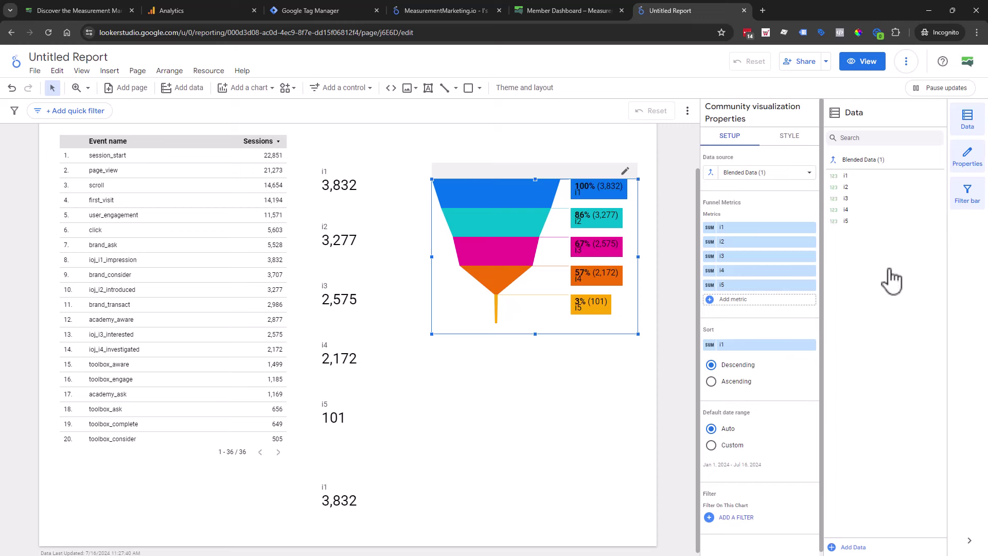
View the labelled engagement funnel in the Academy Funnel report as a reference, and return to the untitled report with the funnel chart selected
{"action": "left_click", "coordinate": [668, 388]}
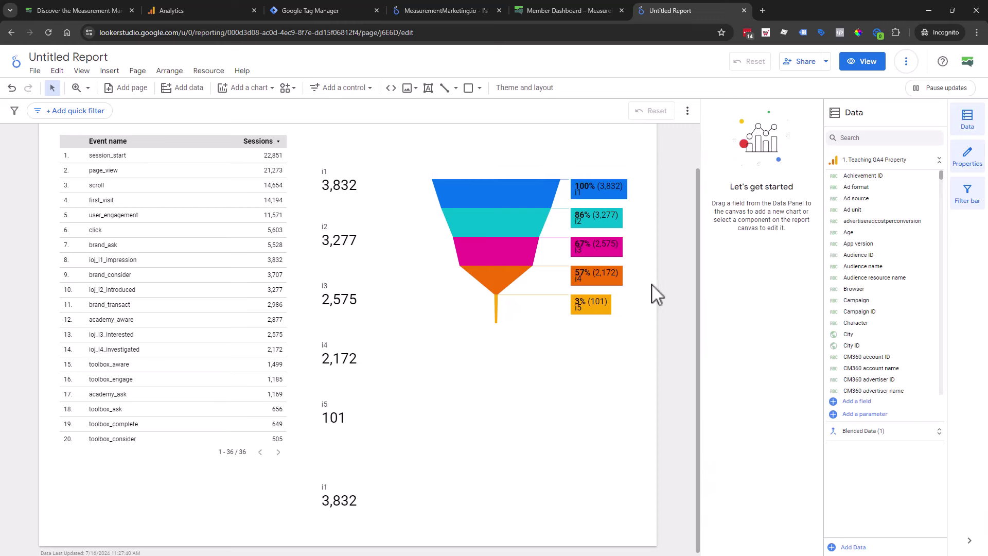
{"action": "left_click", "coordinate": [635, 278]}
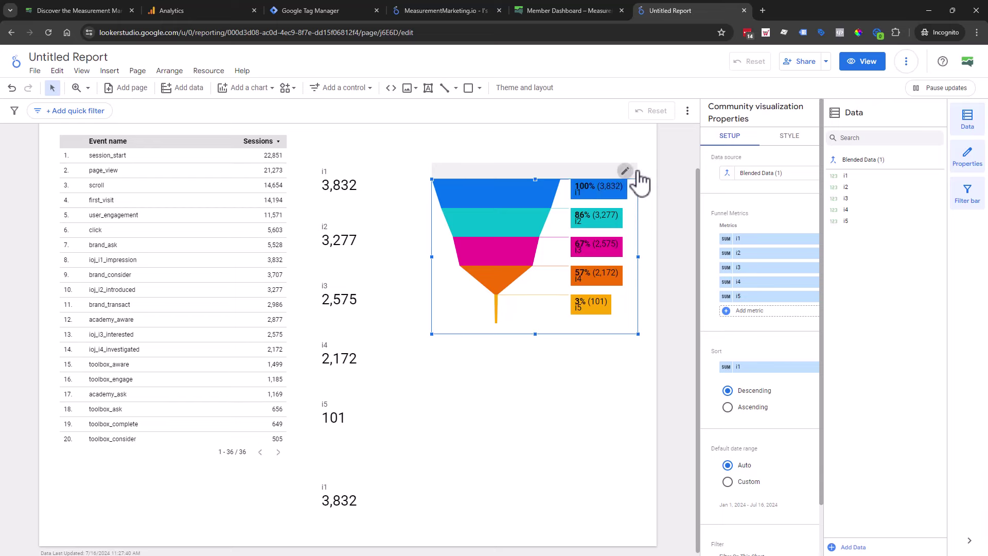
{"action": "key", "text": "alt+Tab"}
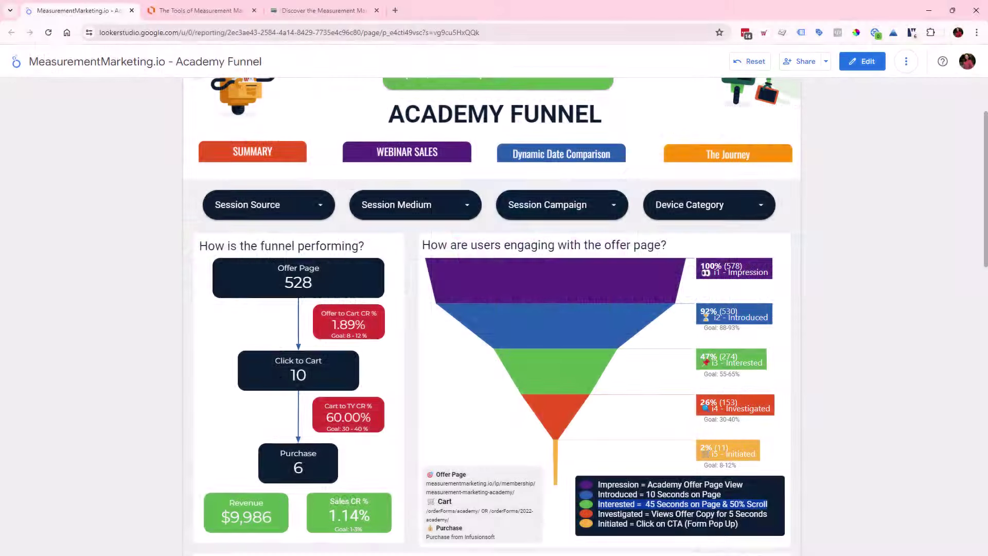
{"action": "key", "text": "alt+Tab"}
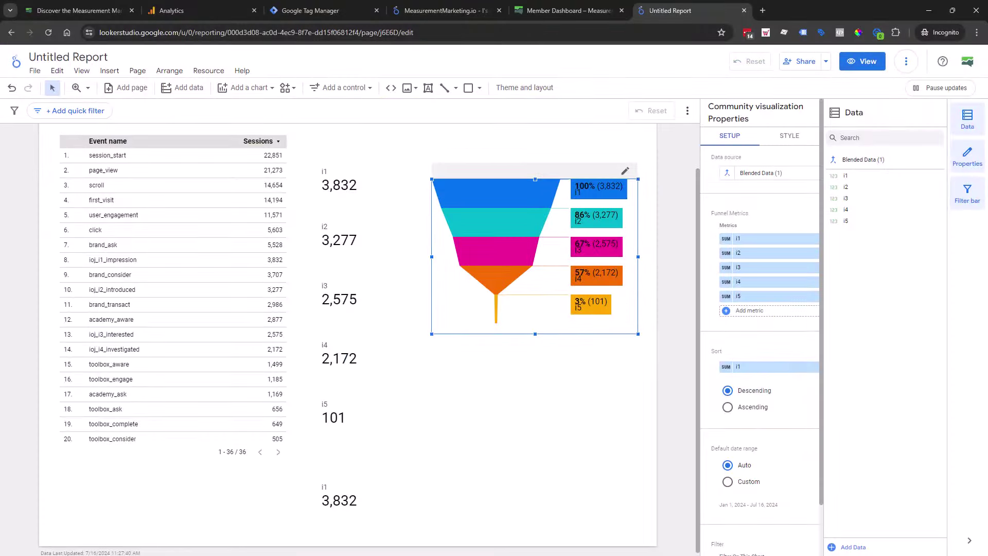
Edit the funnel's blended data source and put the eyes emoji in front of Table 1's i1 metric name
{"action": "left_click", "coordinate": [728, 174]}
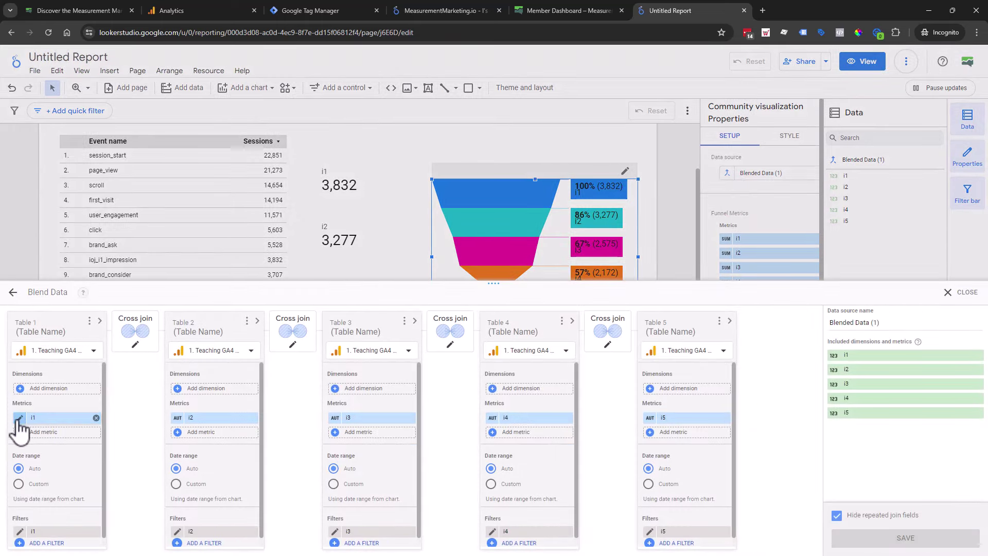
{"action": "left_click", "coordinate": [20, 418]}
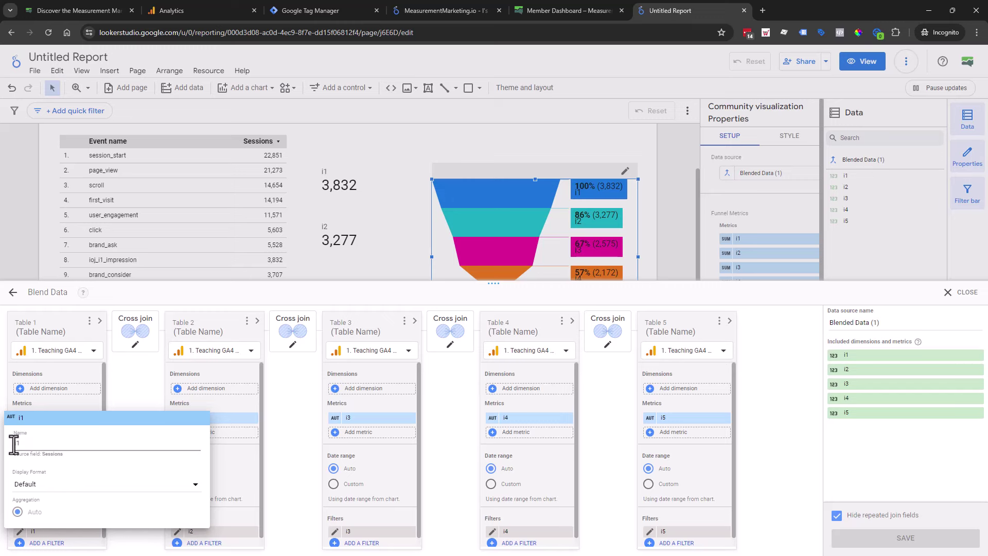
{"action": "right_click", "coordinate": [14, 444]}
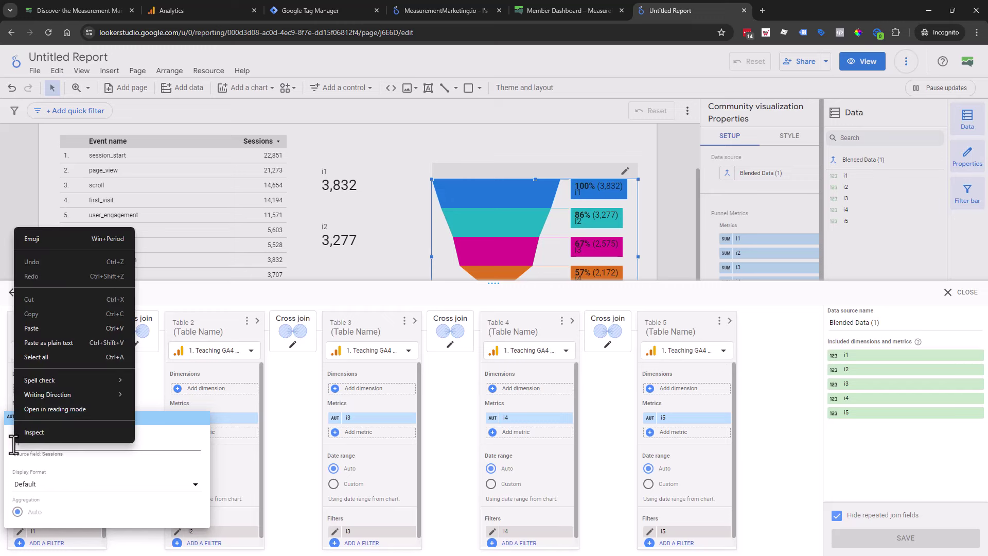
{"action": "left_click", "coordinate": [45, 241]}
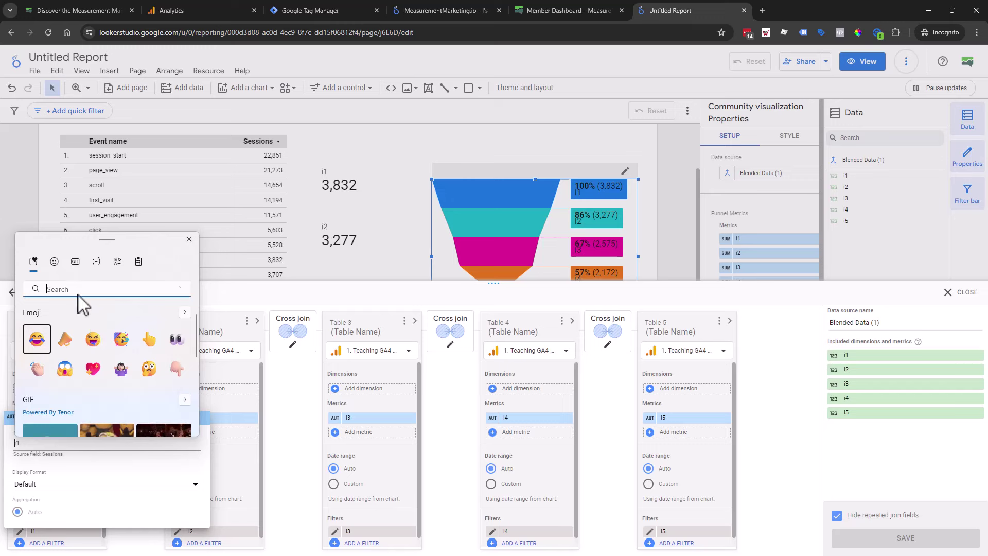
{"action": "type", "text": "eve"}
{"action": "key", "text": "BackSpace"}
{"action": "key", "text": "BackSpace"}
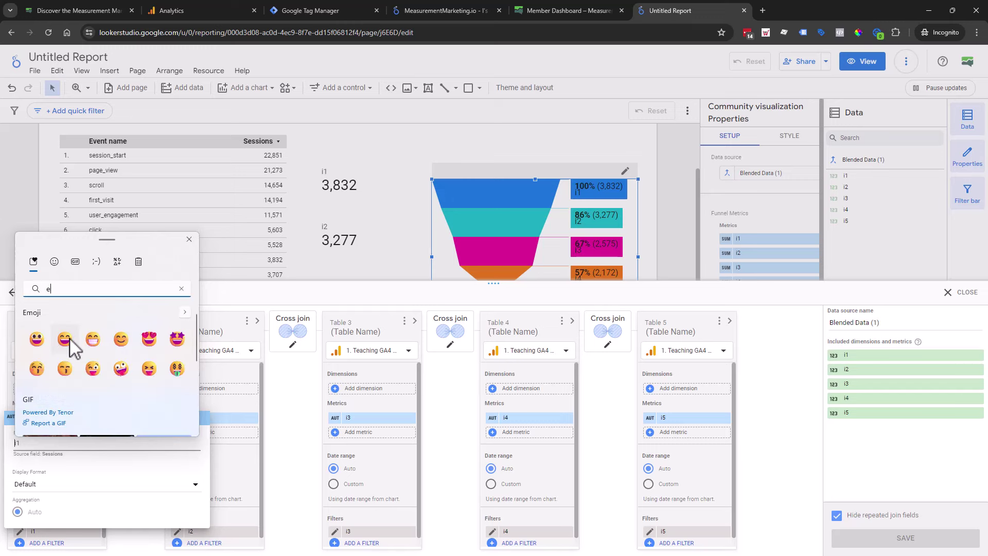
{"action": "type", "text": "yes"}
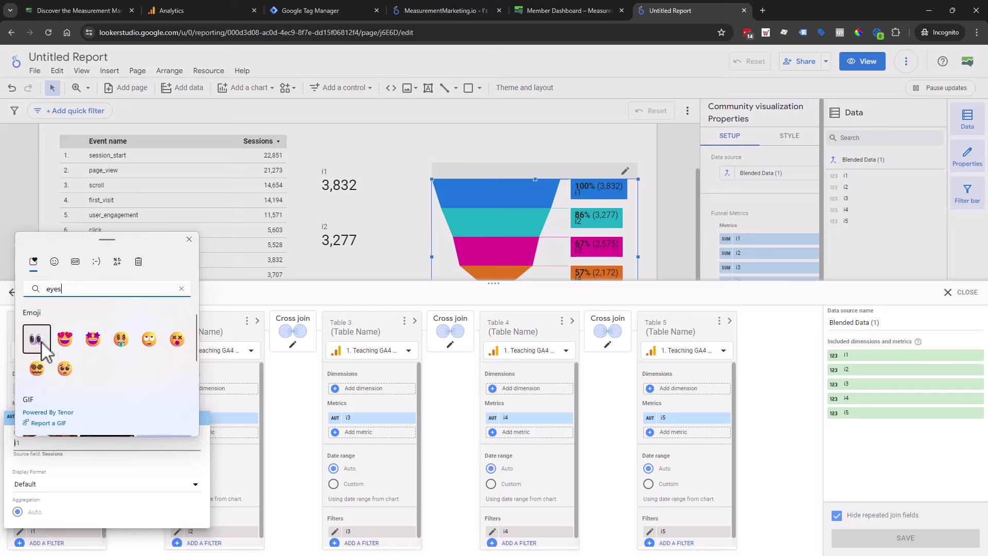
{"action": "left_click", "coordinate": [37, 339]}
{"action": "left_click", "coordinate": [99, 465]}
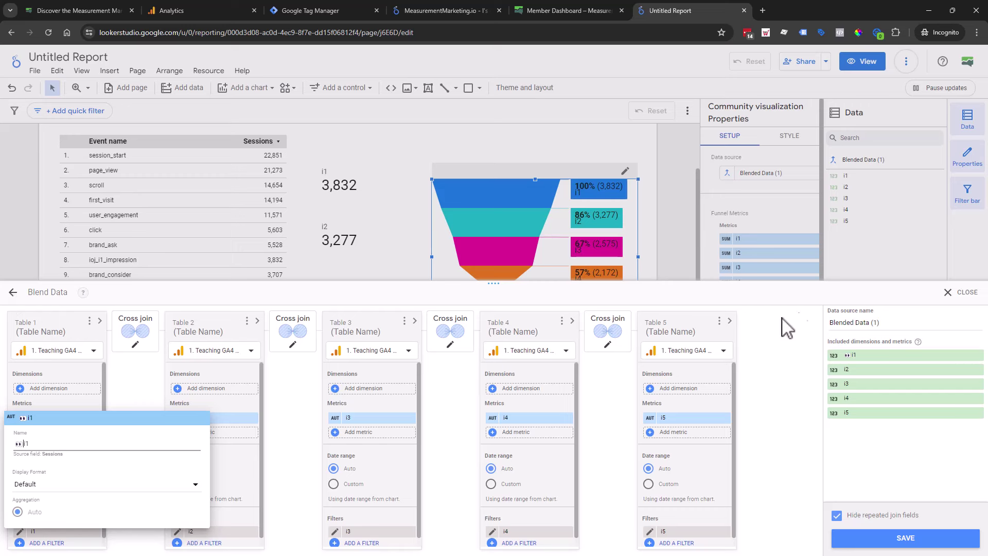
{"action": "left_click", "coordinate": [958, 303]}
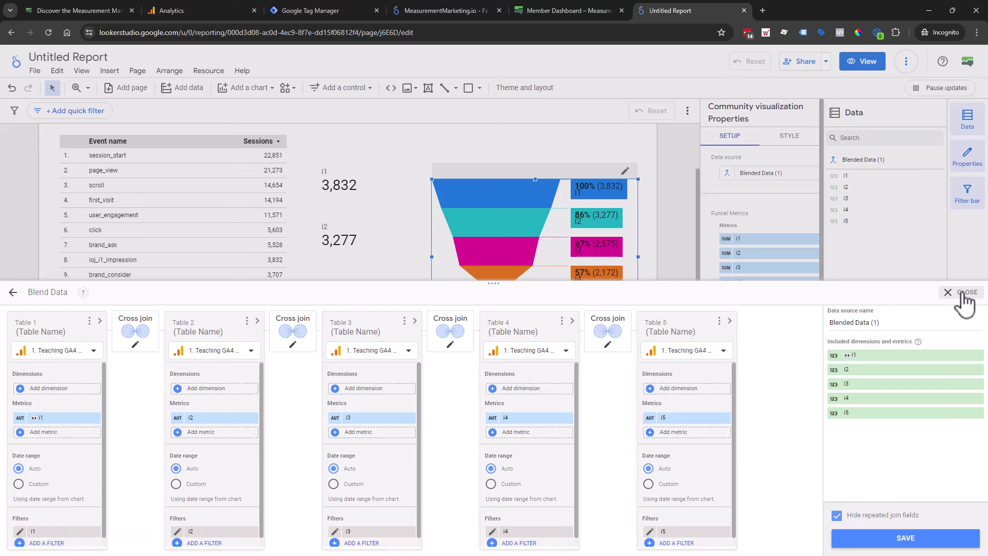
Close the blend editor and discard the unsaved change to the i1 metric name
{"action": "left_click", "coordinate": [964, 298]}
{"action": "left_click", "coordinate": [595, 327]}
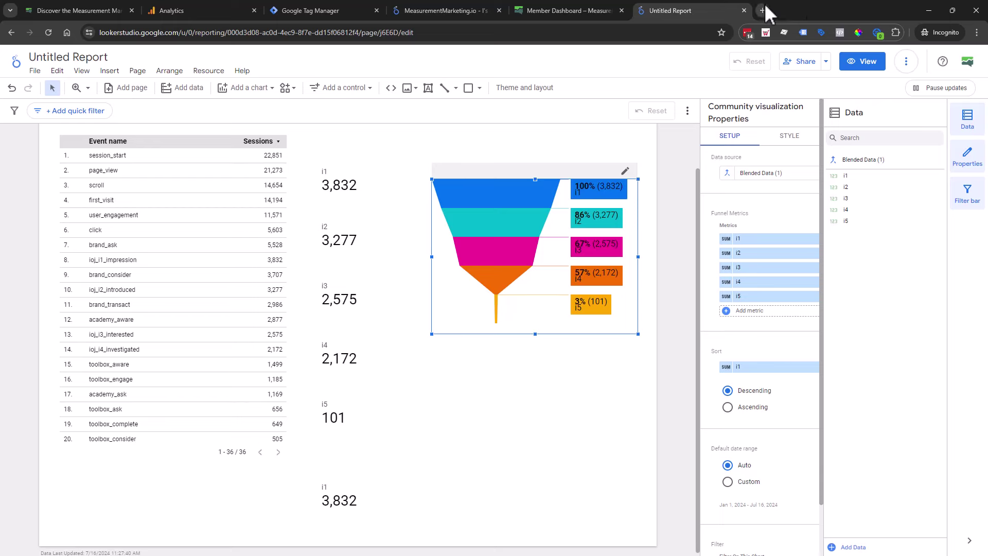
Switch to Google Tag Manager and open the Web - MeasurementMarketing.io - 2024 container in the Tomitrader account
{"action": "left_click", "coordinate": [348, 7]}
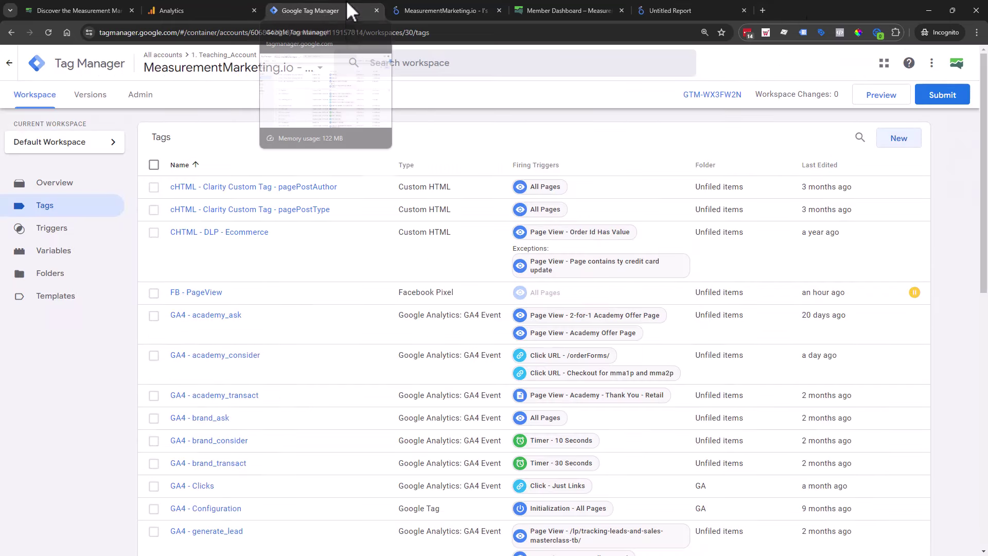
{"action": "left_click", "coordinate": [232, 65]}
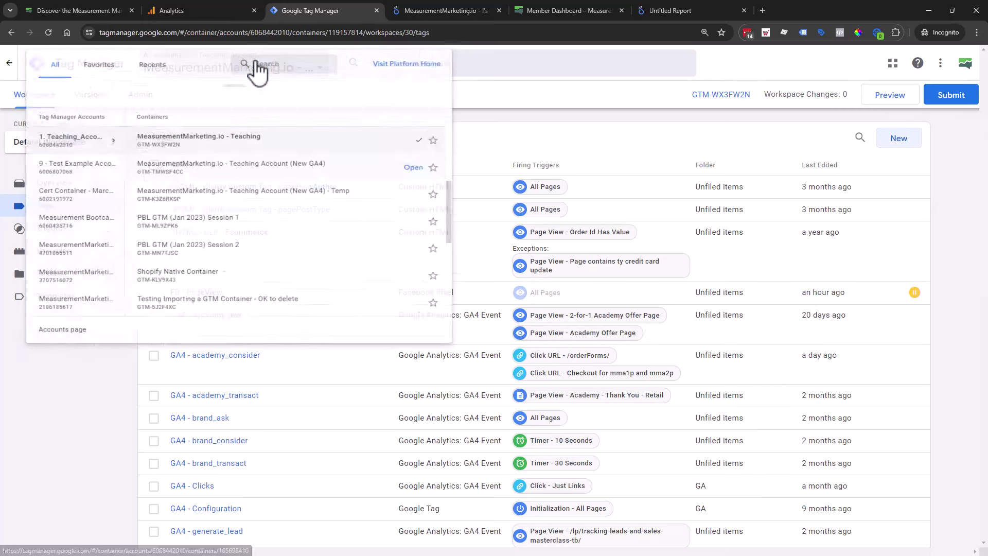
{"action": "scroll", "coordinate": [254, 232], "scroll_direction": "down", "scroll_amount": 7}
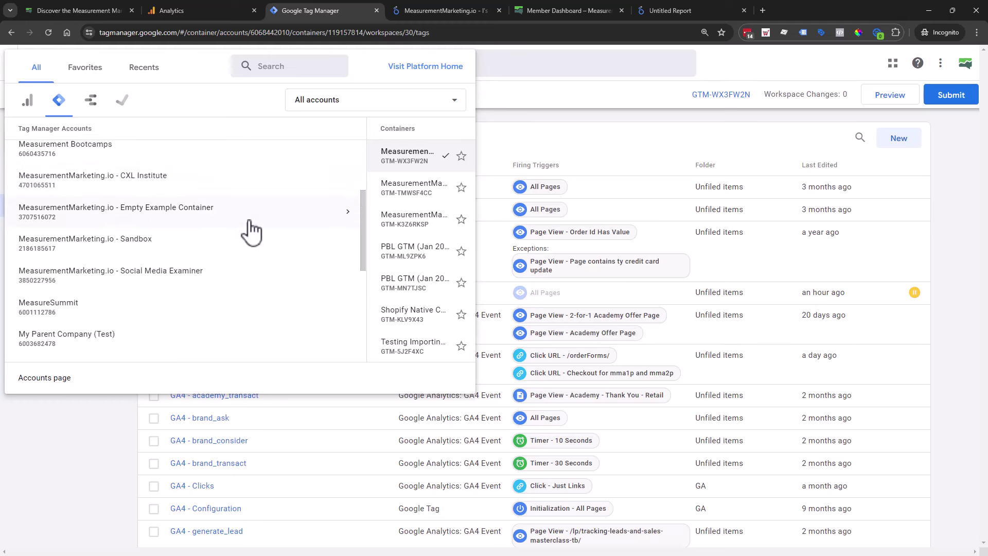
{"action": "scroll", "coordinate": [250, 241], "scroll_direction": "up", "scroll_amount": 2}
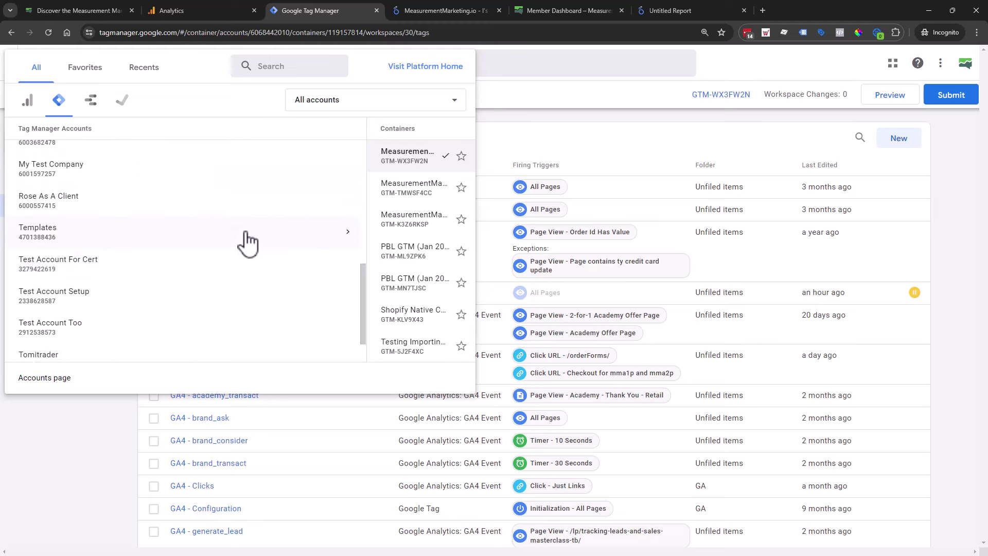
{"action": "scroll", "coordinate": [249, 242], "scroll_direction": "down", "scroll_amount": 2}
{"action": "left_click", "coordinate": [218, 311]}
{"action": "scroll", "coordinate": [327, 265], "scroll_direction": "down", "scroll_amount": 5}
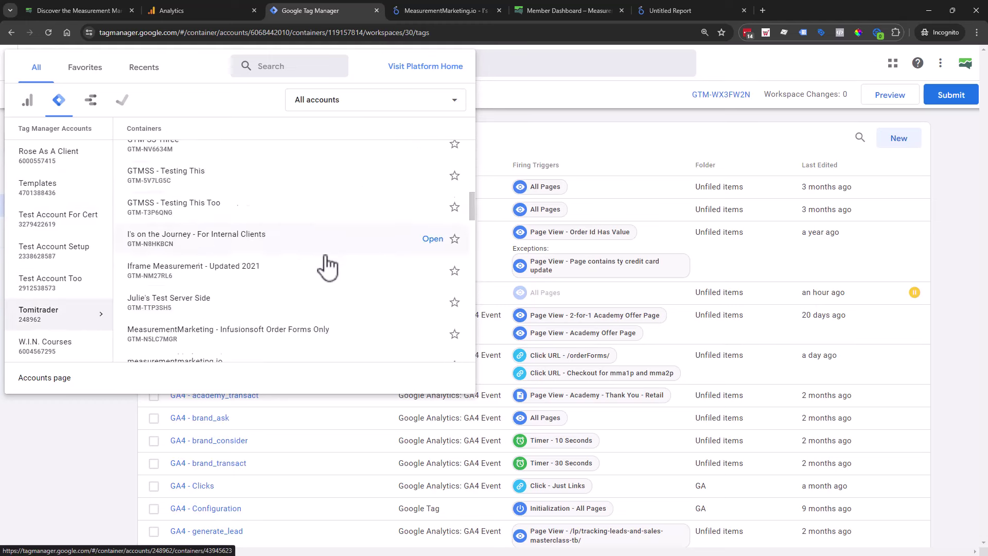
{"action": "scroll", "coordinate": [325, 263], "scroll_direction": "down", "scroll_amount": 3}
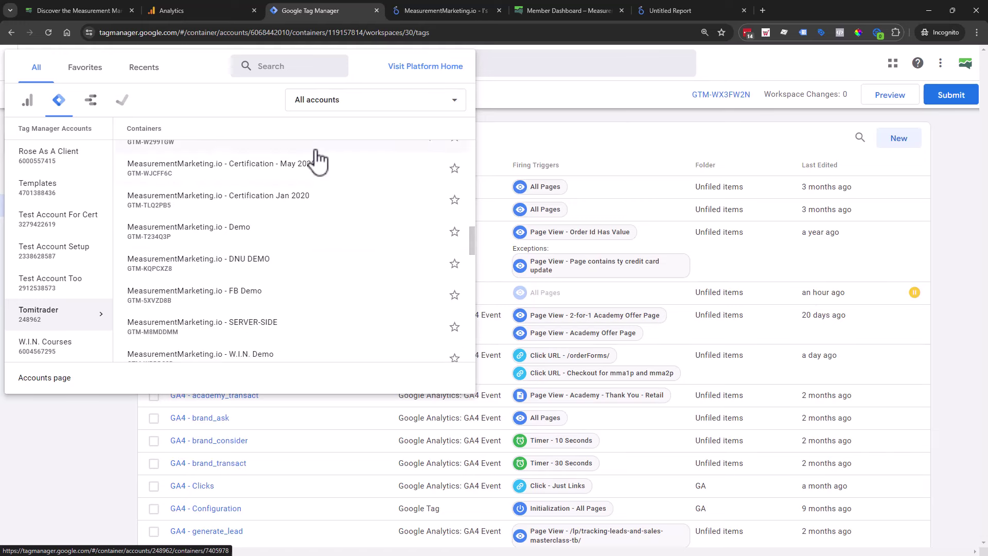
{"action": "scroll", "coordinate": [357, 285], "scroll_direction": "down", "scroll_amount": 5}
{"action": "scroll", "coordinate": [359, 284], "scroll_direction": "down", "scroll_amount": 6}
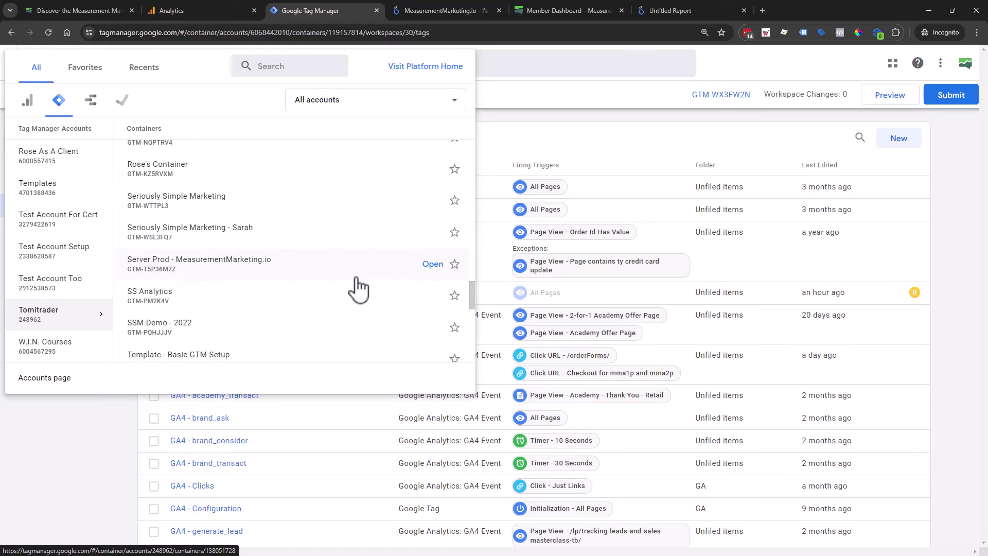
{"action": "scroll", "coordinate": [352, 297], "scroll_direction": "down", "scroll_amount": 5}
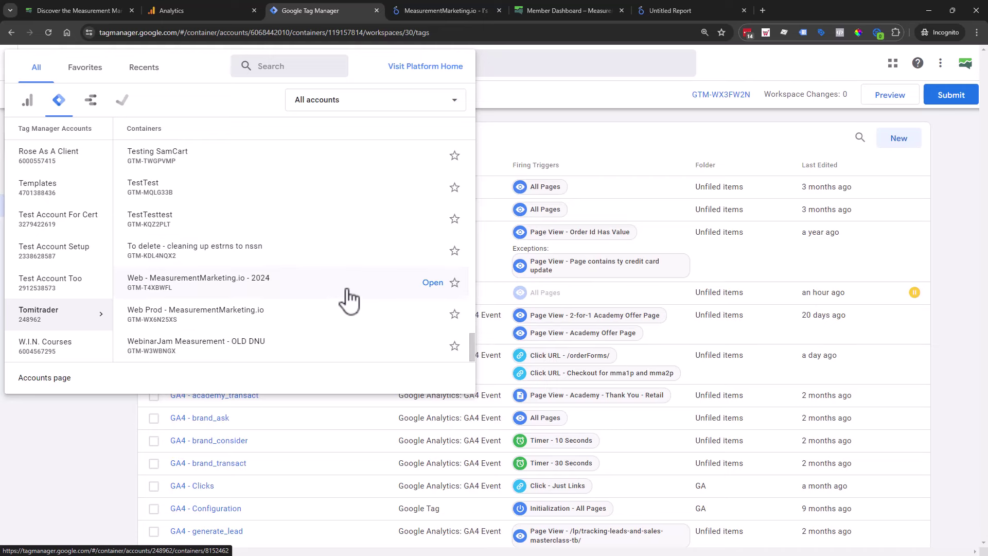
{"action": "left_click", "coordinate": [349, 301]}
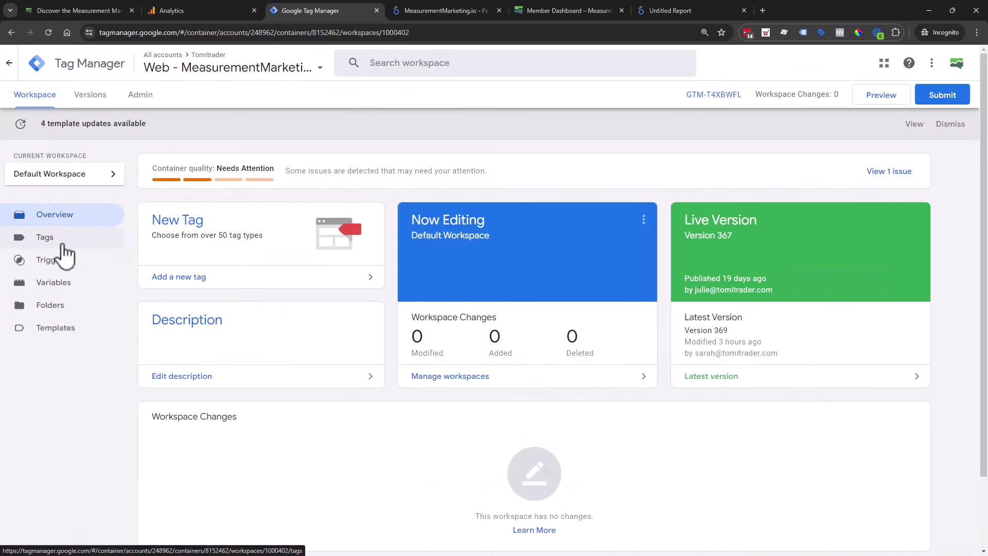
Open the container's tag list and locate the GA4 event tags whose names start with ioj
{"action": "left_click", "coordinate": [62, 243]}
{"action": "scroll", "coordinate": [490, 280], "scroll_direction": "down", "scroll_amount": 15}
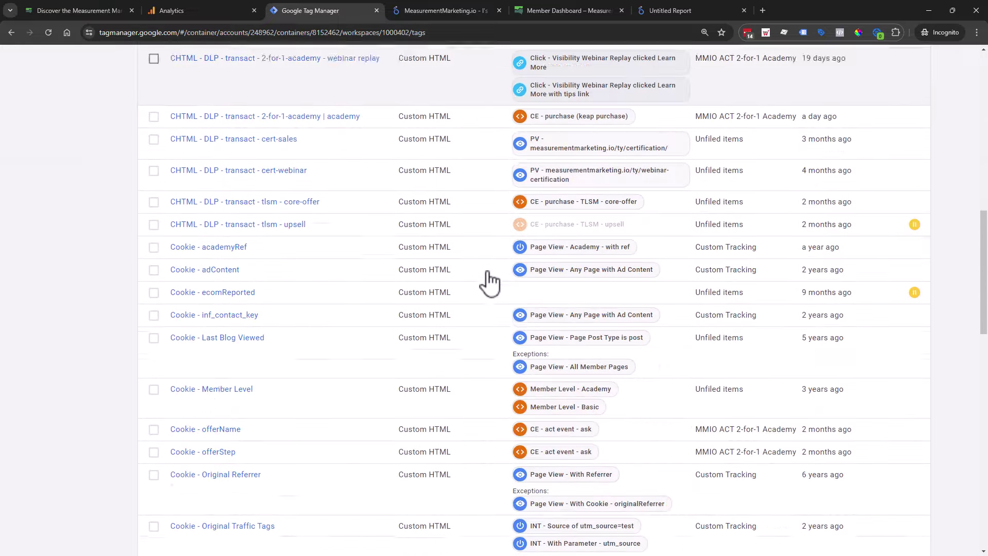
{"action": "scroll", "coordinate": [489, 280], "scroll_direction": "down", "scroll_amount": 7}
{"action": "scroll", "coordinate": [490, 294], "scroll_direction": "up", "scroll_amount": 3}
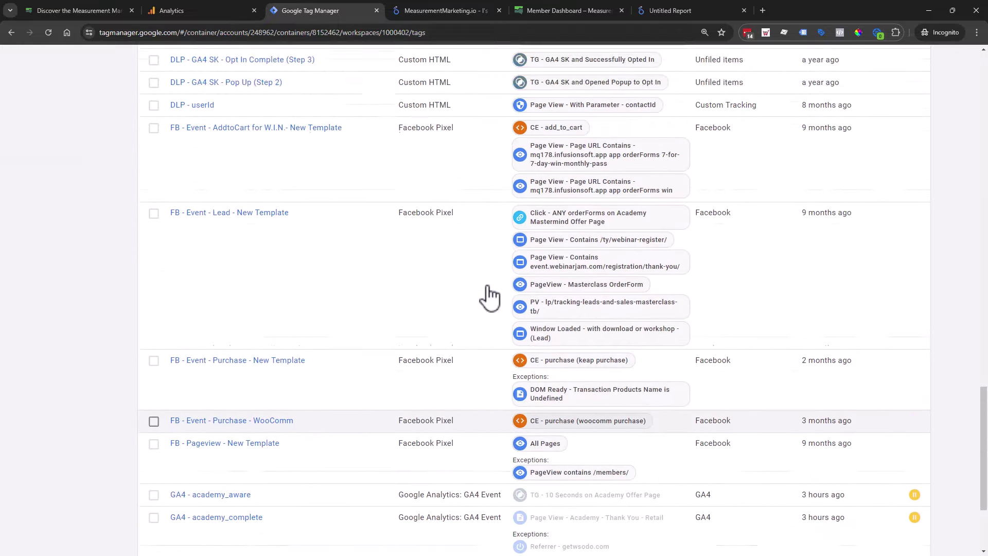
{"action": "scroll", "coordinate": [490, 293], "scroll_direction": "down", "scroll_amount": 3}
{"action": "left_click", "coordinate": [915, 497]}
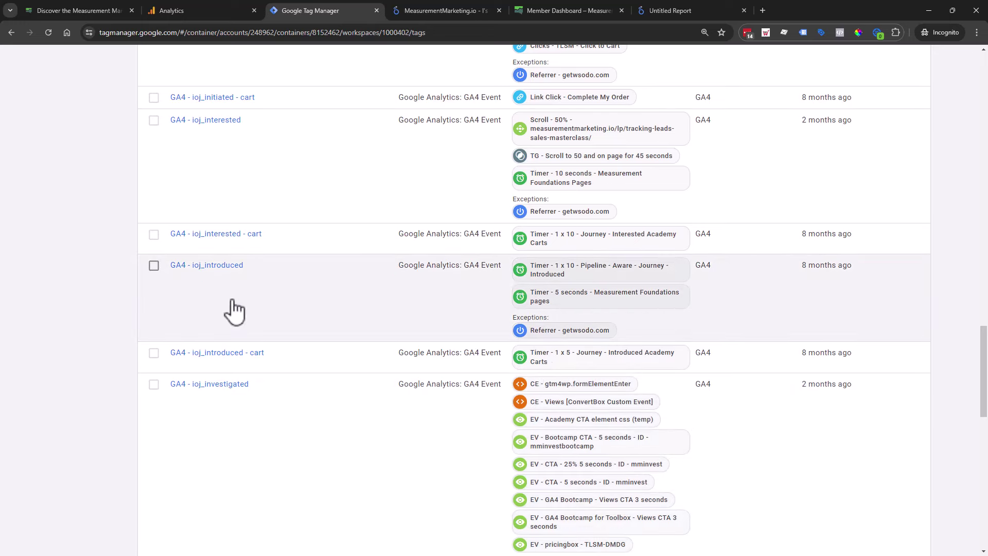
{"action": "scroll", "coordinate": [247, 258], "scroll_direction": "up", "scroll_amount": 1}
{"action": "scroll", "coordinate": [221, 227], "scroll_direction": "down", "scroll_amount": 1}
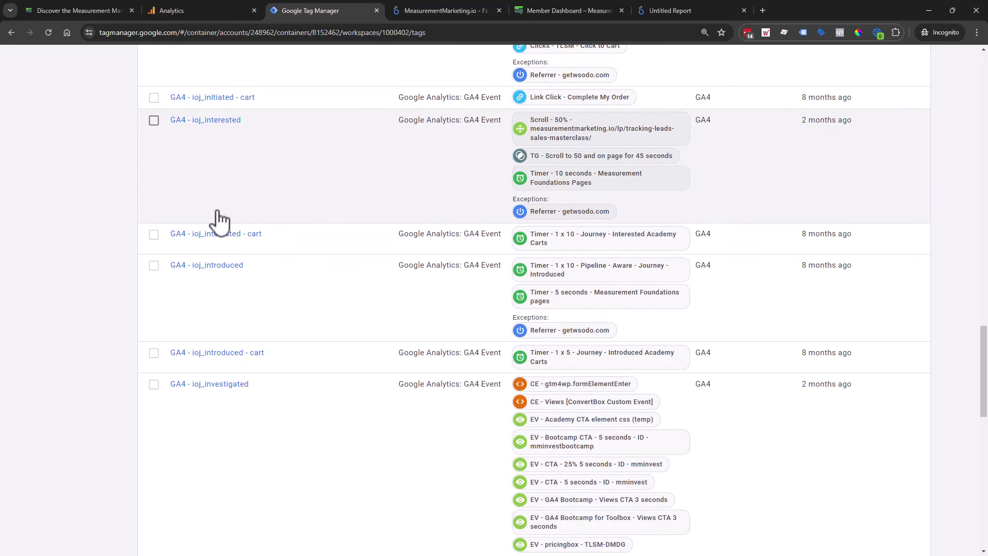
{"action": "scroll", "coordinate": [182, 316], "scroll_direction": "down", "scroll_amount": 1}
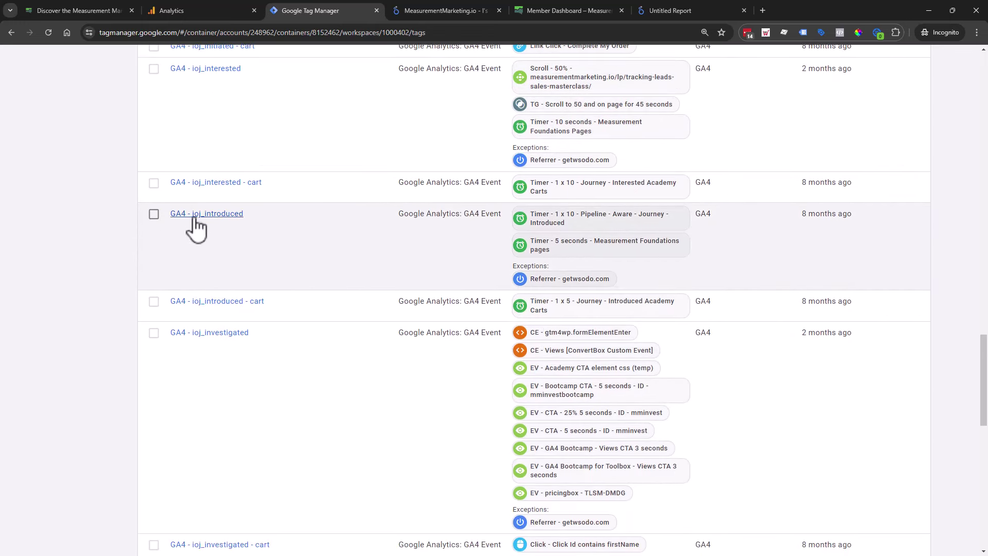
{"action": "scroll", "coordinate": [195, 220], "scroll_direction": "up", "scroll_amount": 5}
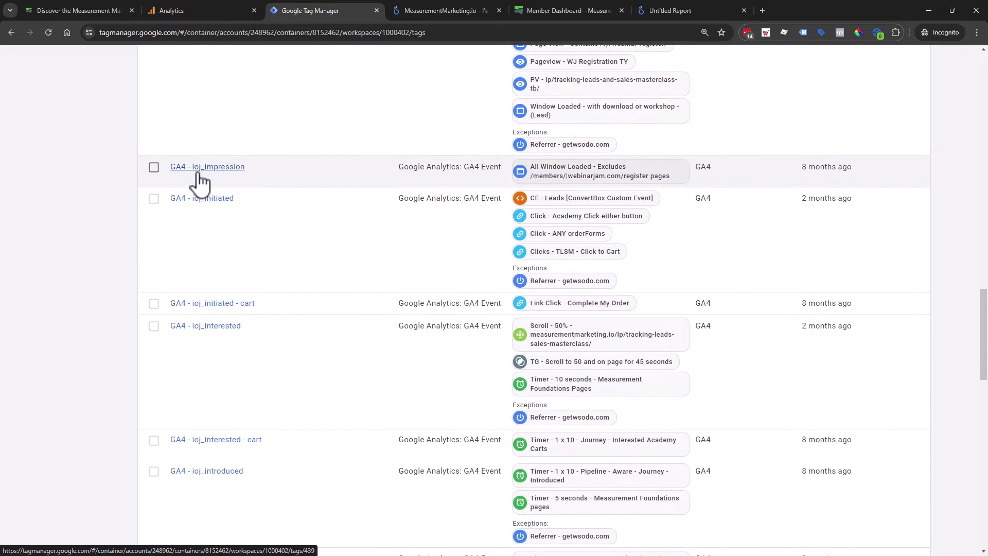
Inspect the GA4 - ioj_impression tag, its Window Loaded firing trigger and the available trigger types, then return to the tag list
{"action": "left_click", "coordinate": [200, 181]}
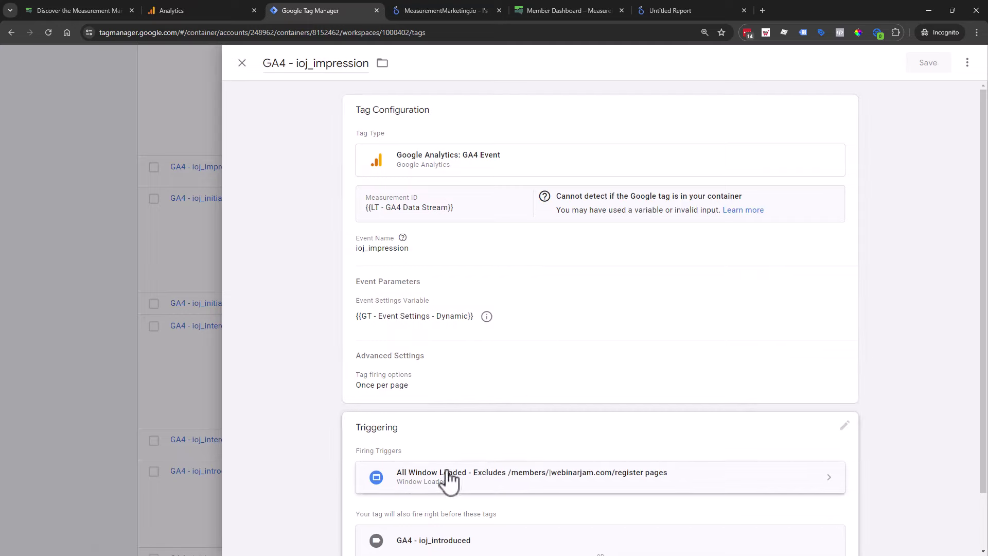
{"action": "left_click", "coordinate": [566, 499]}
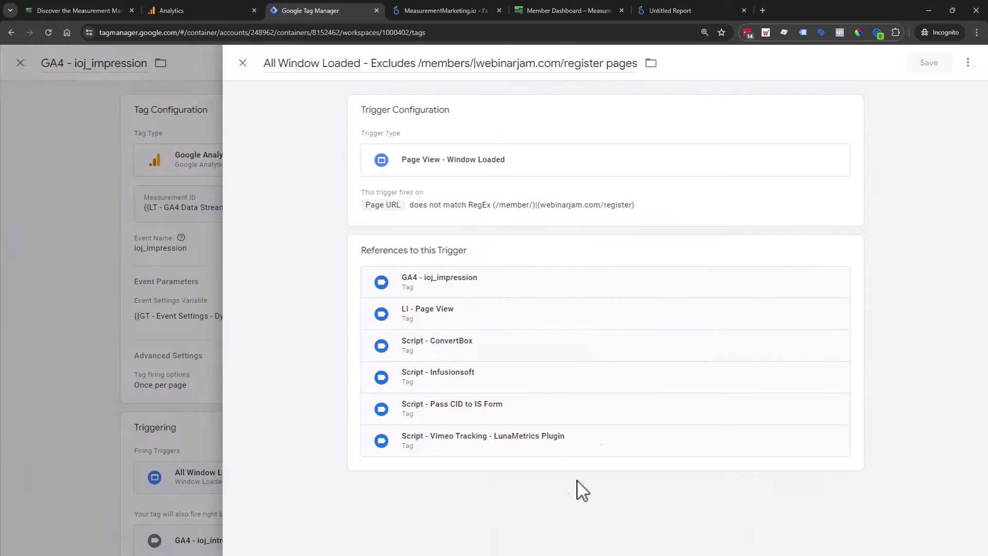
{"action": "left_click", "coordinate": [654, 178]}
{"action": "left_click", "coordinate": [765, 177]}
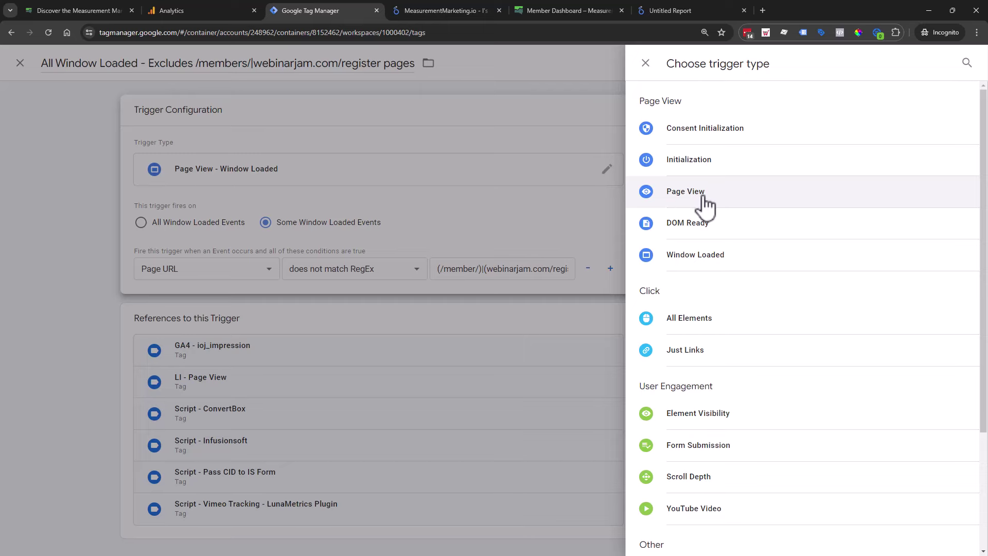
{"action": "left_click", "coordinate": [47, 112]}
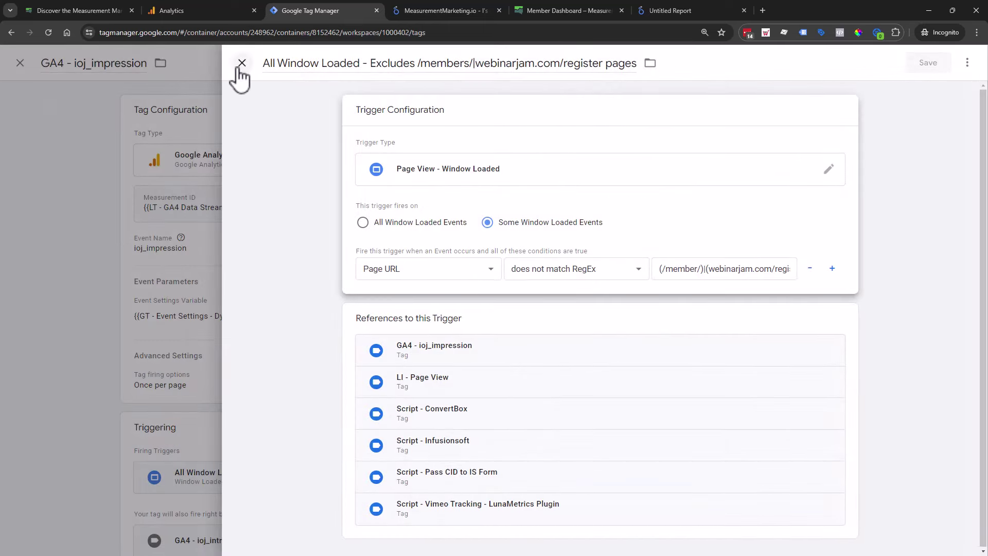
{"action": "left_click", "coordinate": [241, 63]}
{"action": "left_click", "coordinate": [235, 65]}
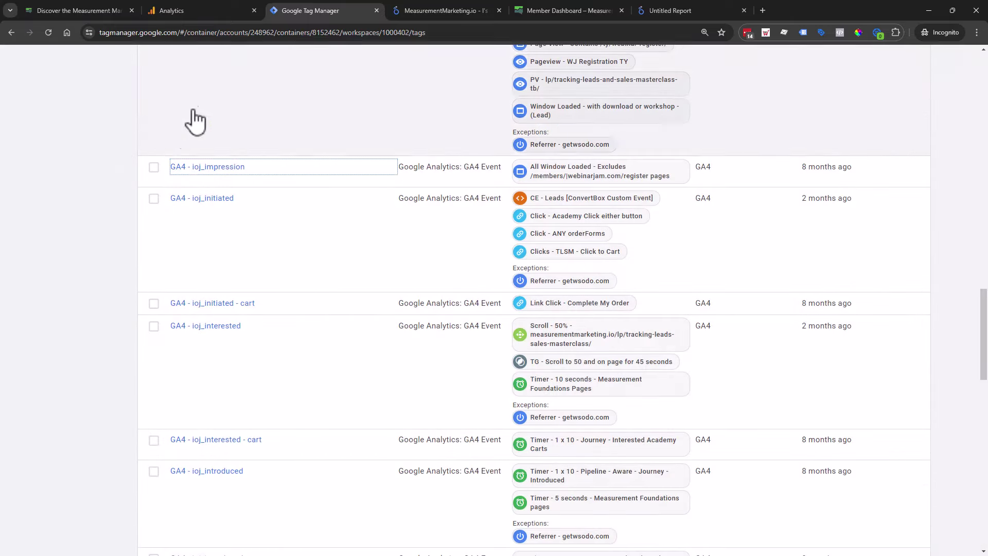
Review the GA4 - ioj_introduced tag and its Timer - 1 x 10 firing trigger, and return to the tag list
{"action": "scroll", "coordinate": [215, 319], "scroll_direction": "down", "scroll_amount": 1}
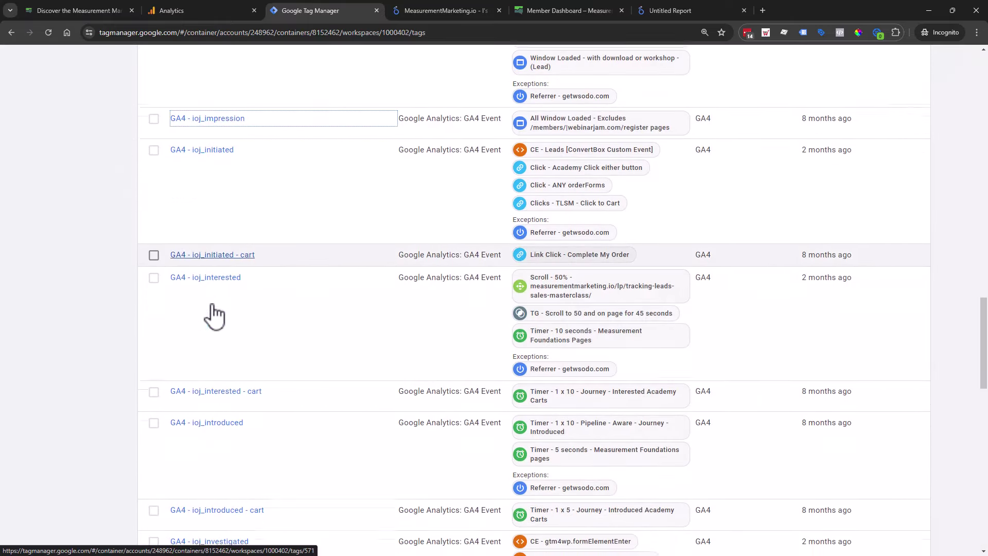
{"action": "left_click", "coordinate": [221, 421]}
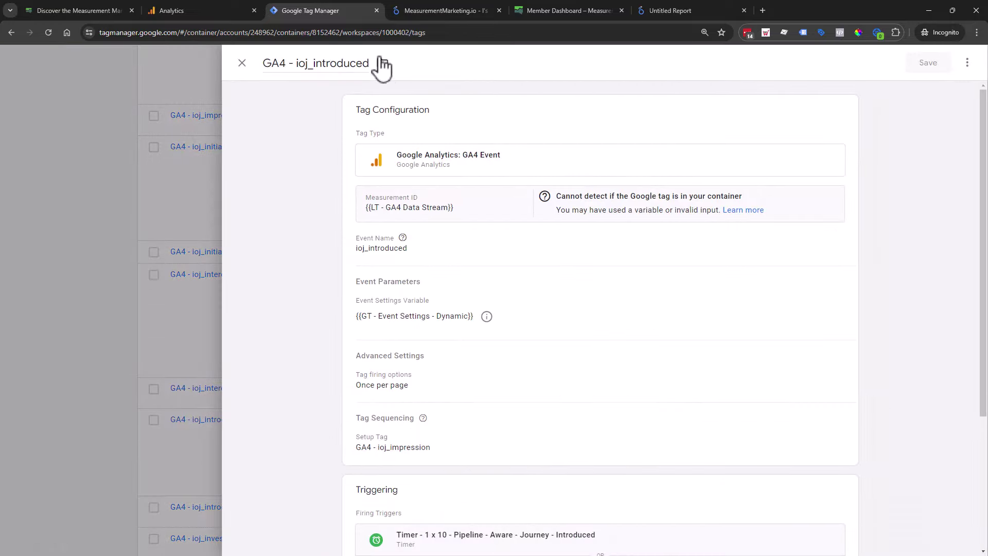
{"action": "scroll", "coordinate": [546, 391], "scroll_direction": "down", "scroll_amount": 2}
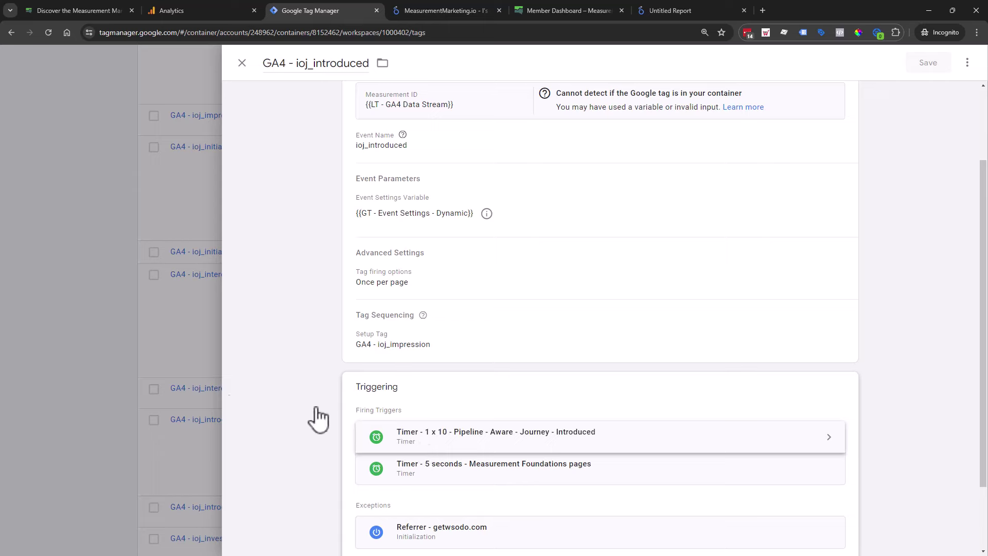
{"action": "left_click", "coordinate": [540, 437]}
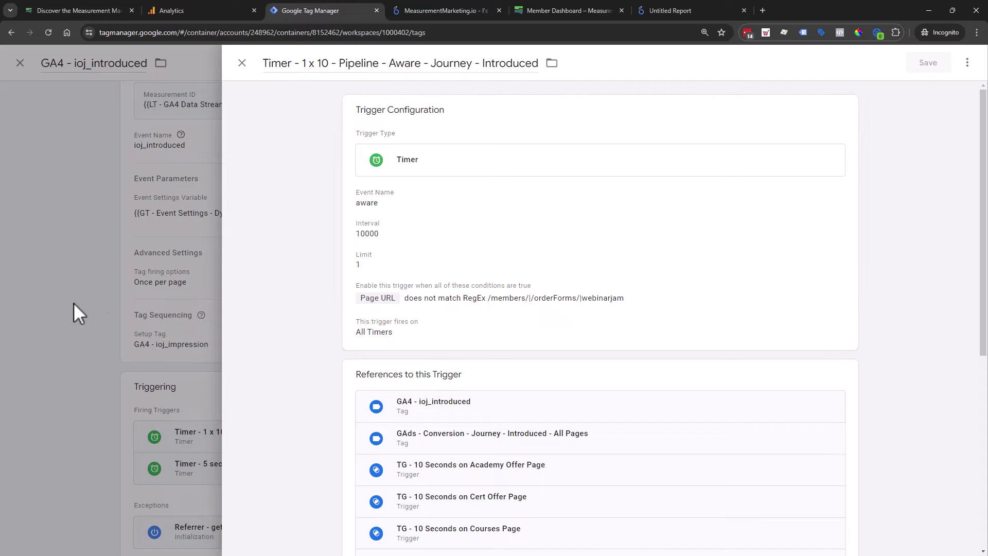
{"action": "left_click", "coordinate": [46, 302]}
{"action": "left_click", "coordinate": [47, 301]}
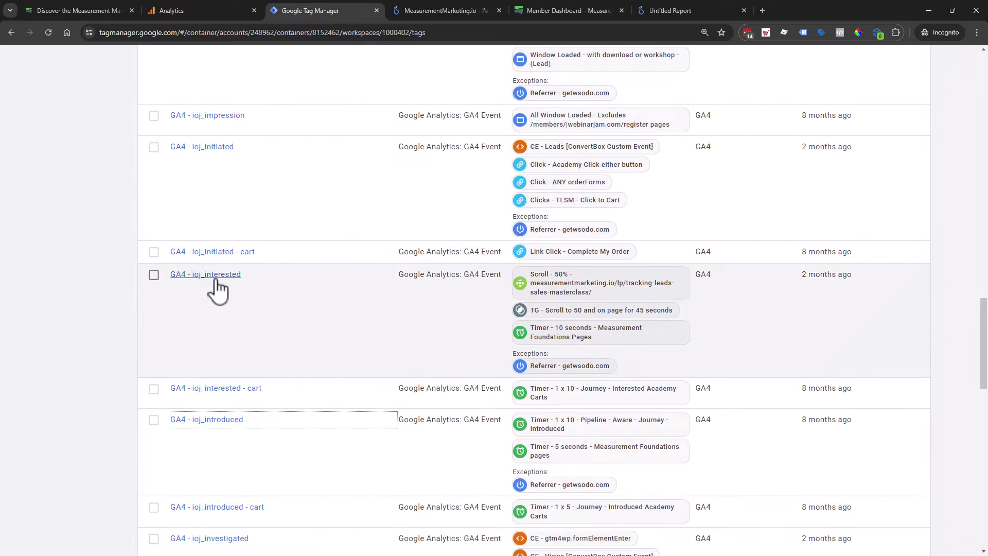
Examine the trigger group for scrolling to 50 and 45 seconds on page, and the GA4 - ioj_interested tag that uses it
{"action": "scroll", "coordinate": [218, 377], "scroll_direction": "down", "scroll_amount": 1}
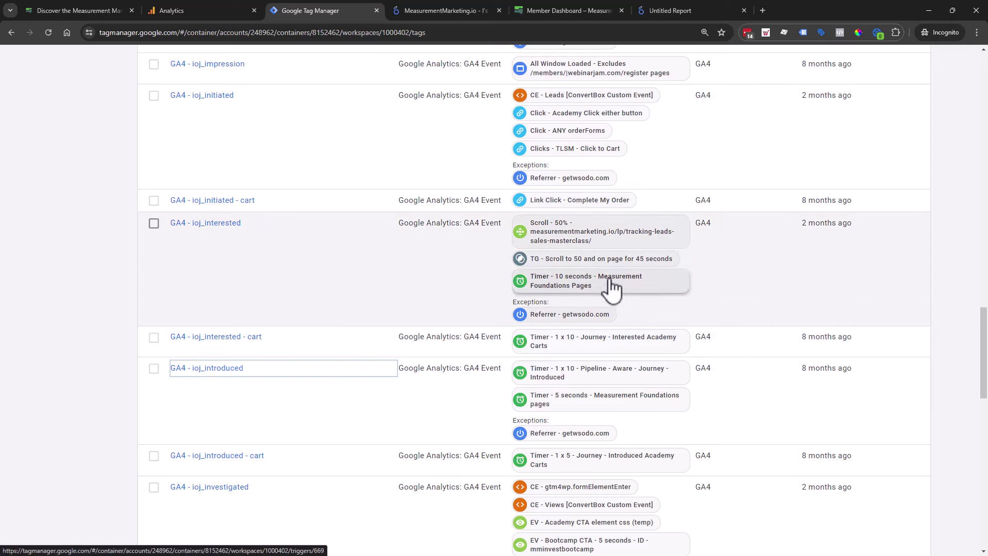
{"action": "left_click", "coordinate": [599, 261]}
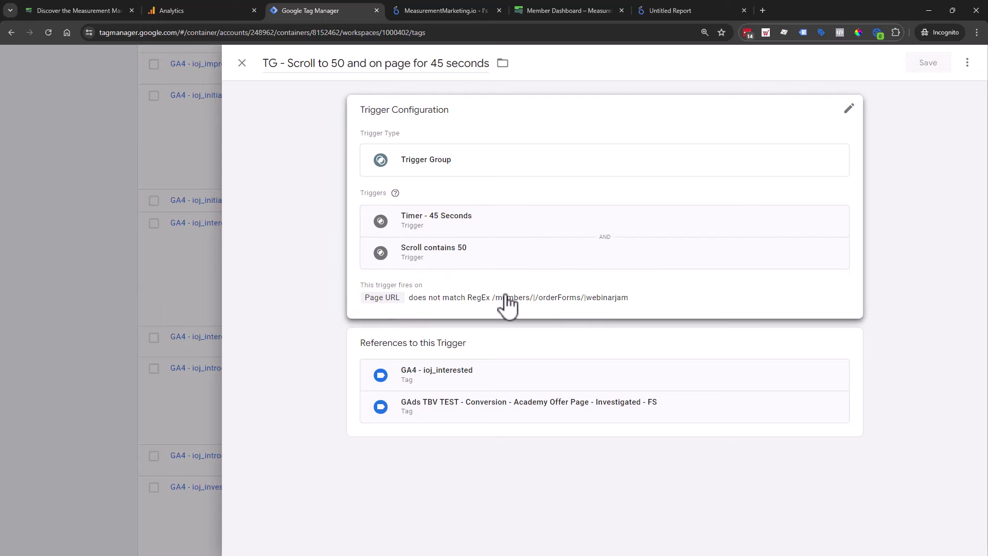
{"action": "left_click", "coordinate": [186, 281]}
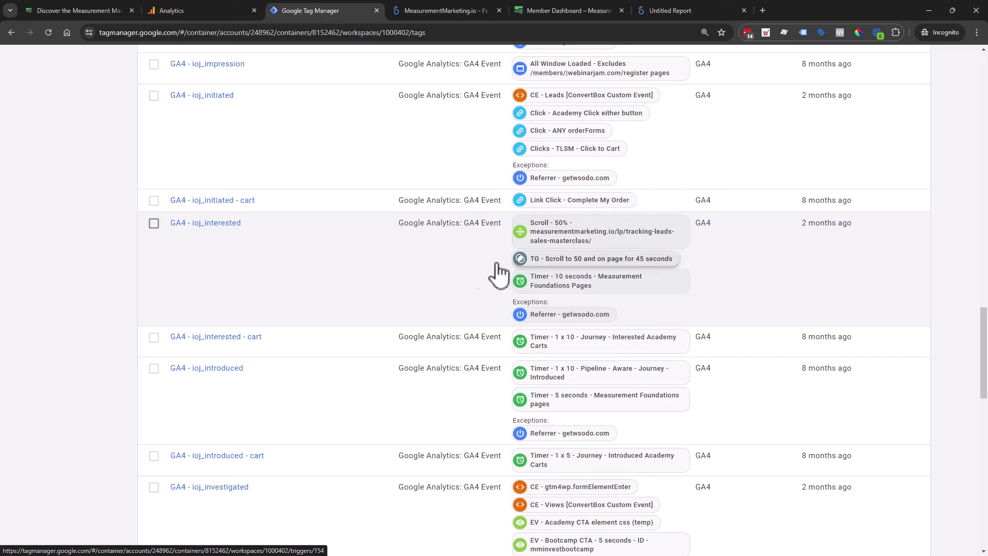
{"action": "left_click", "coordinate": [196, 226]}
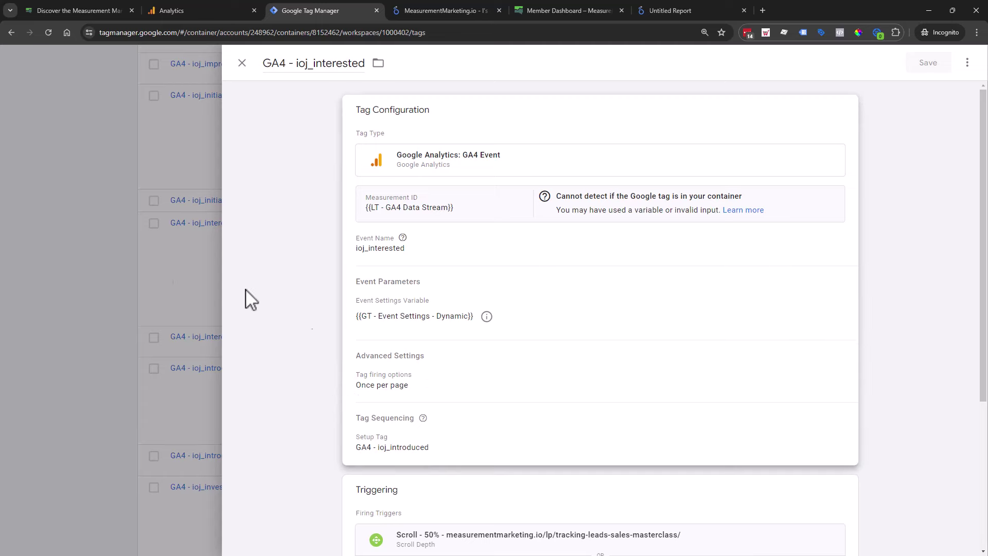
{"action": "left_click", "coordinate": [81, 275]}
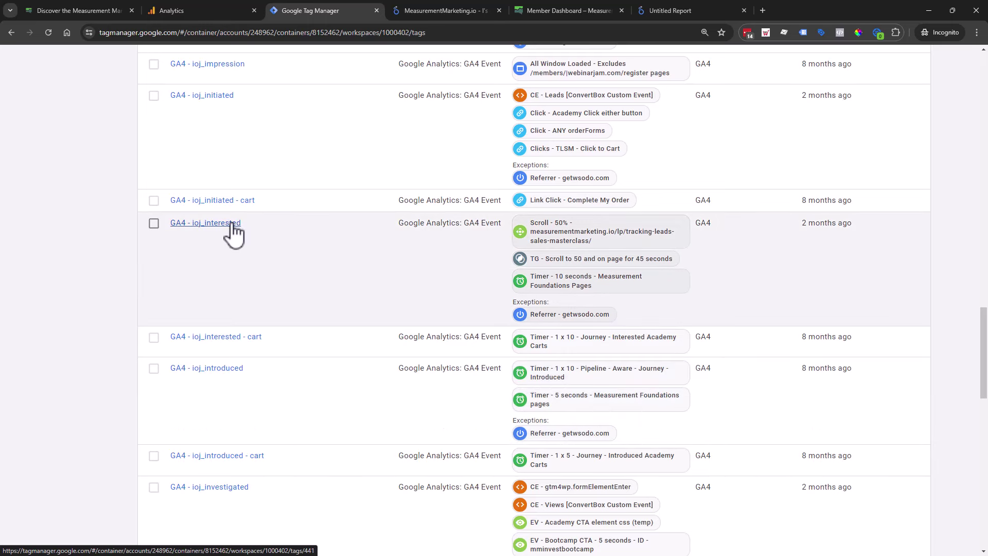
Check the timer trigger of the GA4 - ioj_interested - cart tag, and look at the firing triggers listed for GA4 - ioj_investigated
{"action": "scroll", "coordinate": [221, 231], "scroll_direction": "down", "scroll_amount": 1}
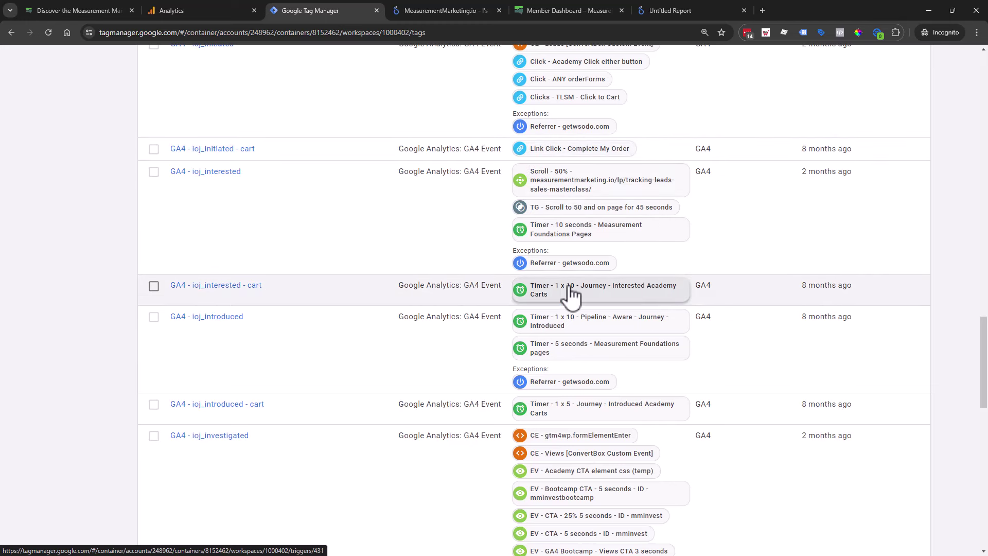
{"action": "left_click", "coordinate": [571, 294]}
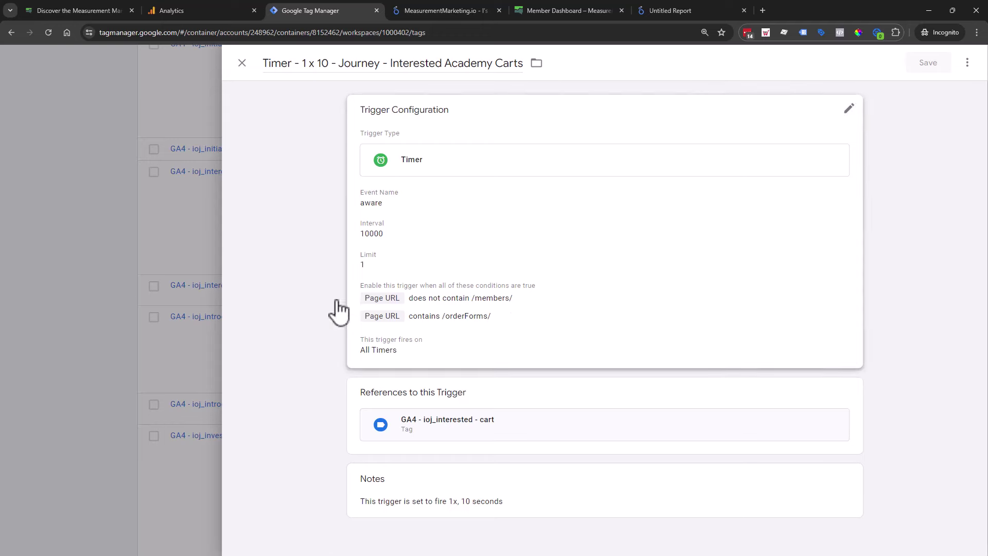
{"action": "left_click", "coordinate": [165, 235]}
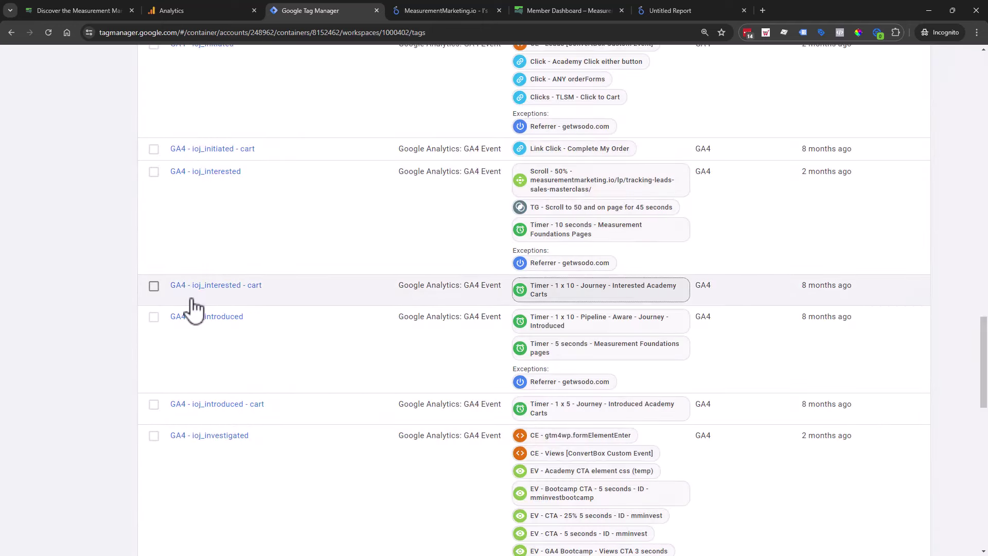
{"action": "scroll", "coordinate": [194, 311], "scroll_direction": "down", "scroll_amount": 2}
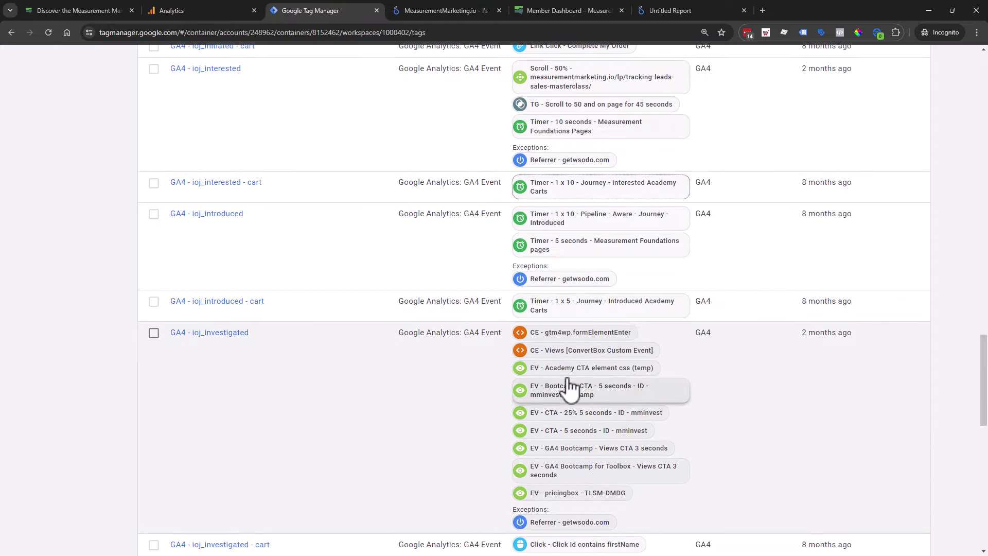
Review the firing triggers listed for the GA4 - ioj_investigated and GA4 - ioj_initiated tags
{"action": "scroll", "coordinate": [550, 488], "scroll_direction": "down", "scroll_amount": 1}
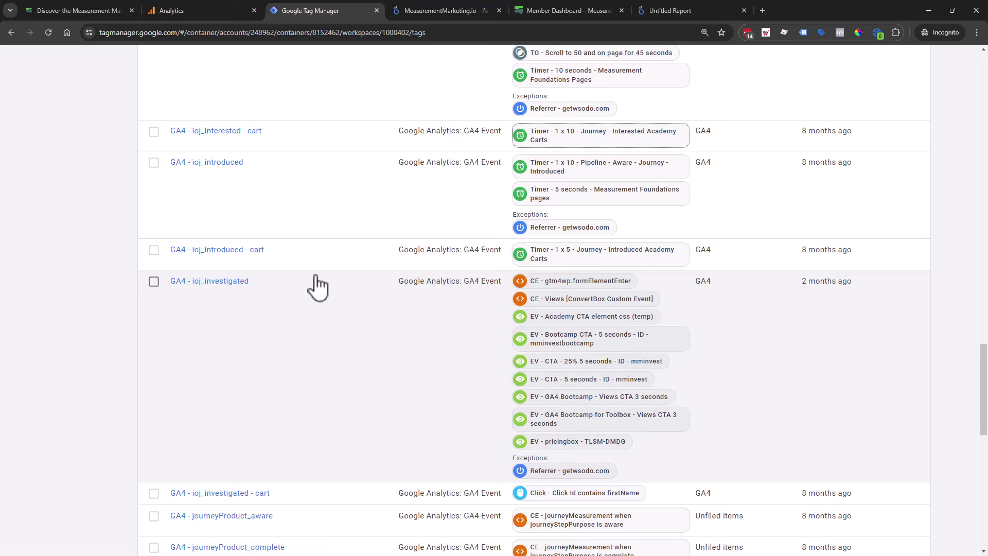
{"action": "scroll", "coordinate": [308, 283], "scroll_direction": "down", "scroll_amount": 1}
{"action": "scroll", "coordinate": [84, 386], "scroll_direction": "down", "scroll_amount": 1}
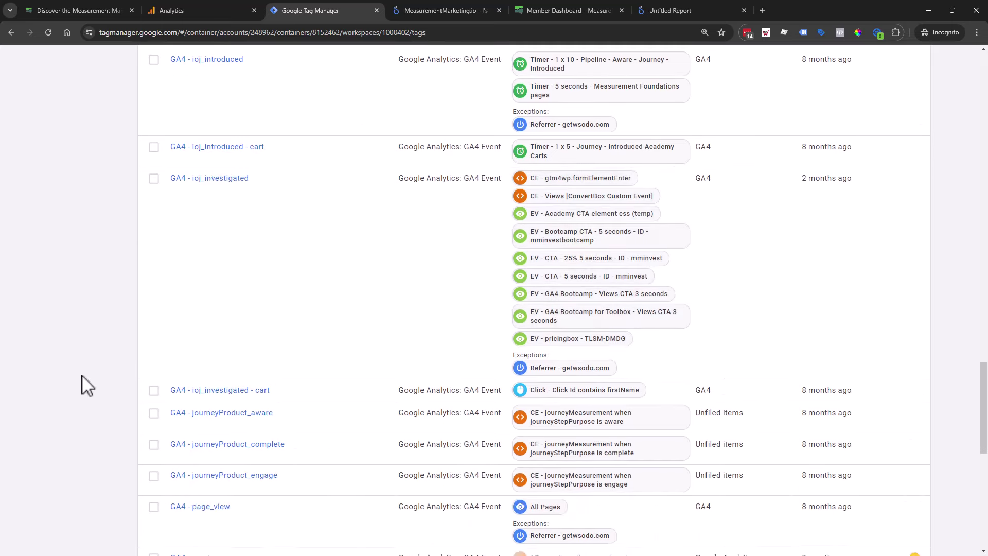
{"action": "scroll", "coordinate": [84, 386], "scroll_direction": "up", "scroll_amount": 6}
{"action": "scroll", "coordinate": [238, 375], "scroll_direction": "up", "scroll_amount": 2}
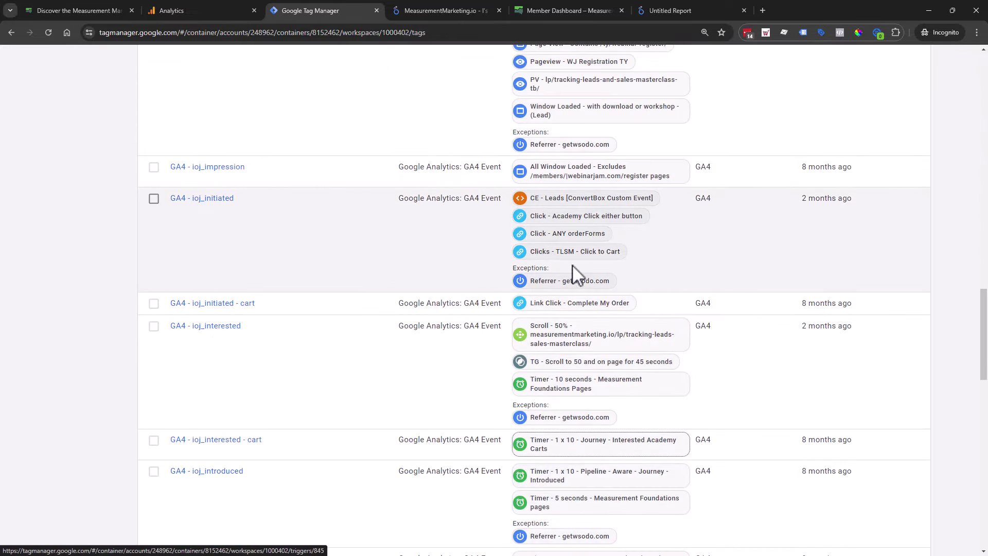
{"action": "scroll", "coordinate": [463, 287], "scroll_direction": "down", "scroll_amount": 1}
{"action": "scroll", "coordinate": [401, 290], "scroll_direction": "up", "scroll_amount": 2}
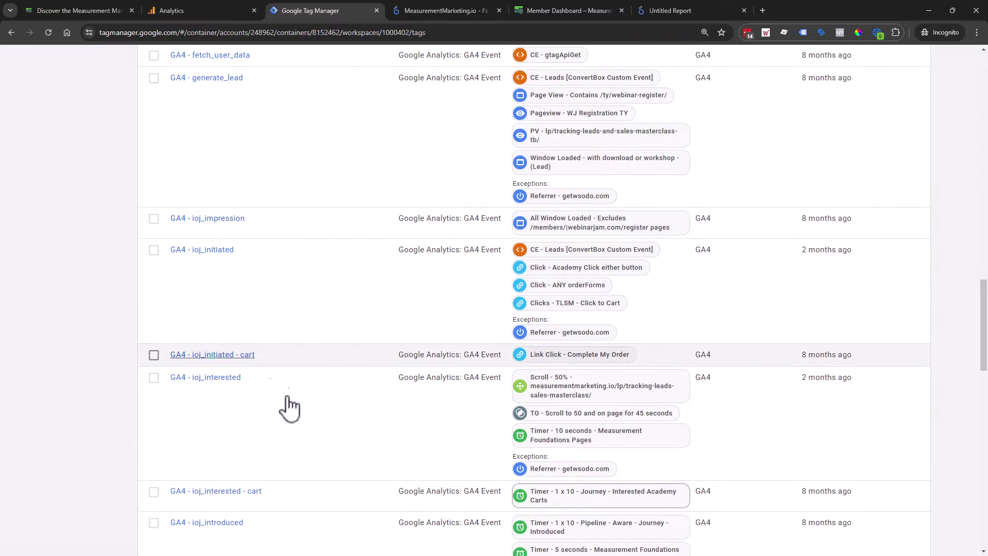
Compare the firing triggers of the GA4 - ioj_introduced and GA4 - ioj_interested tags in the tag list
{"action": "scroll", "coordinate": [293, 416], "scroll_direction": "down", "scroll_amount": 1}
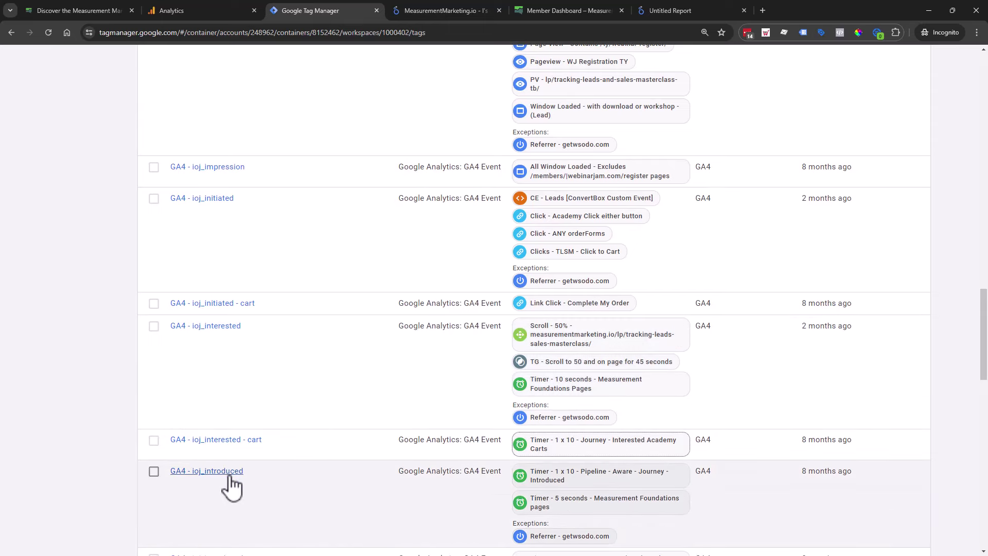
{"action": "scroll", "coordinate": [232, 486], "scroll_direction": "down", "scroll_amount": 2}
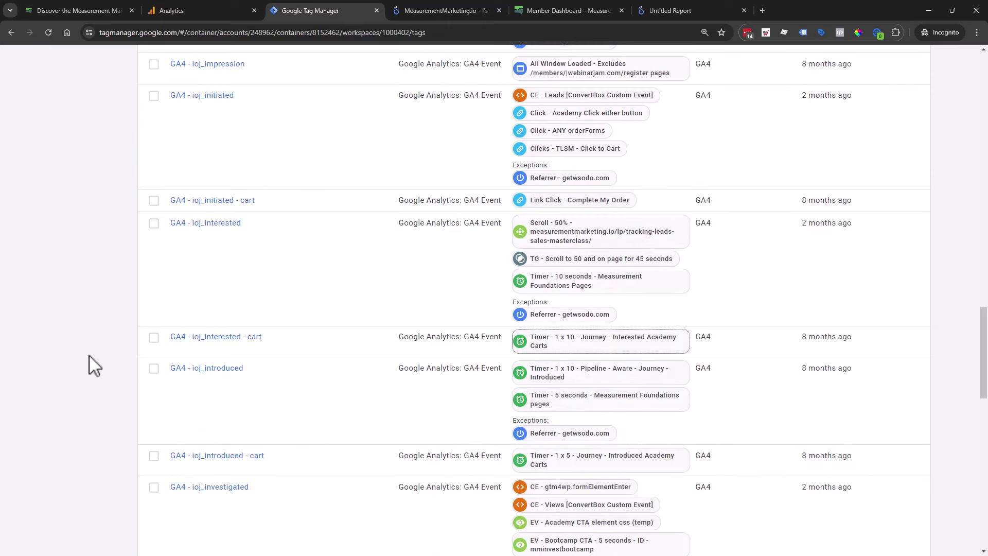
{"action": "scroll", "coordinate": [95, 366], "scroll_direction": "down", "scroll_amount": 1}
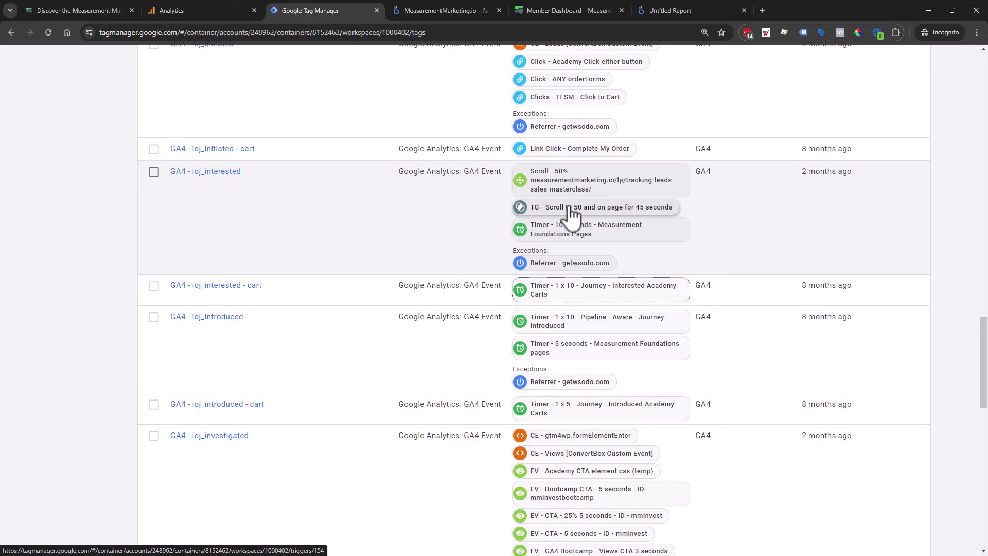
{"action": "scroll", "coordinate": [638, 233], "scroll_direction": "up", "scroll_amount": 1}
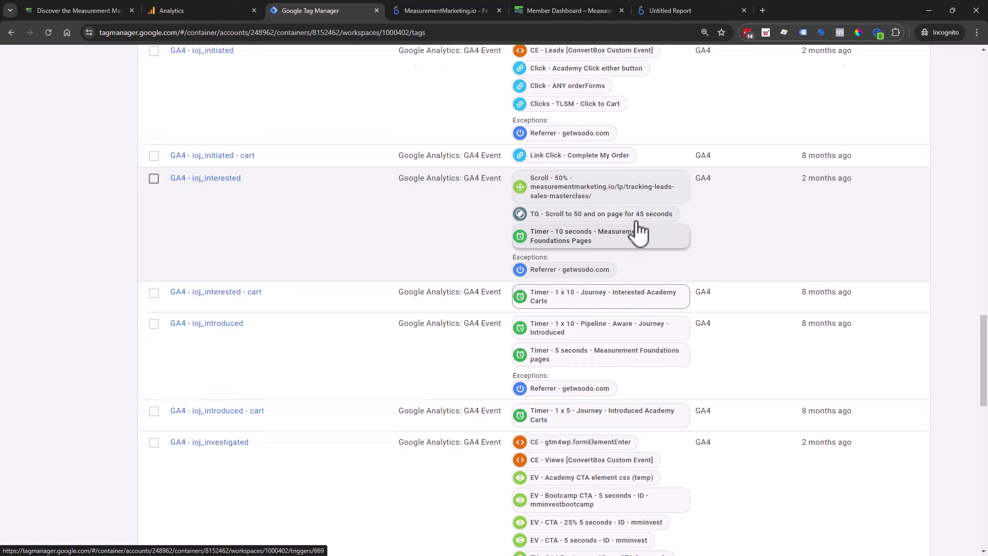
{"action": "scroll", "coordinate": [623, 262], "scroll_direction": "up", "scroll_amount": 1}
{"action": "scroll", "coordinate": [443, 293], "scroll_direction": "up", "scroll_amount": 1}
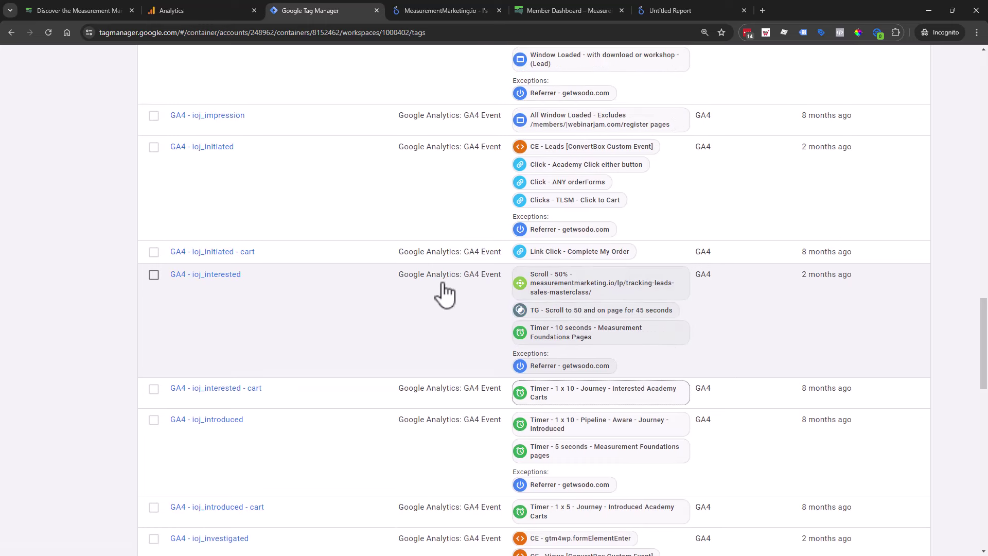
{"action": "scroll", "coordinate": [252, 203], "scroll_direction": "up", "scroll_amount": 1}
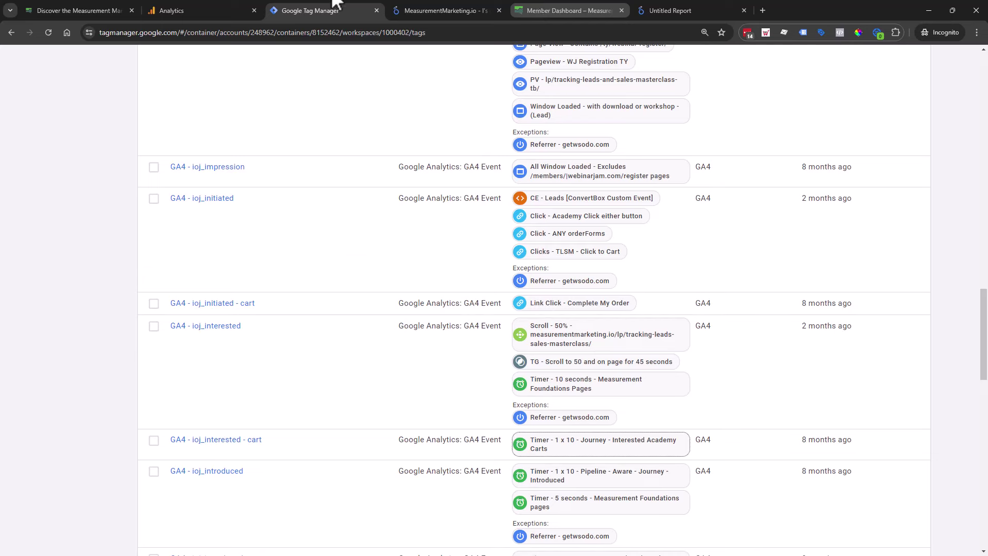
Look over the Measurement Marketing Academy offer page that the Journey events measure
{"action": "left_click", "coordinate": [129, 11]}
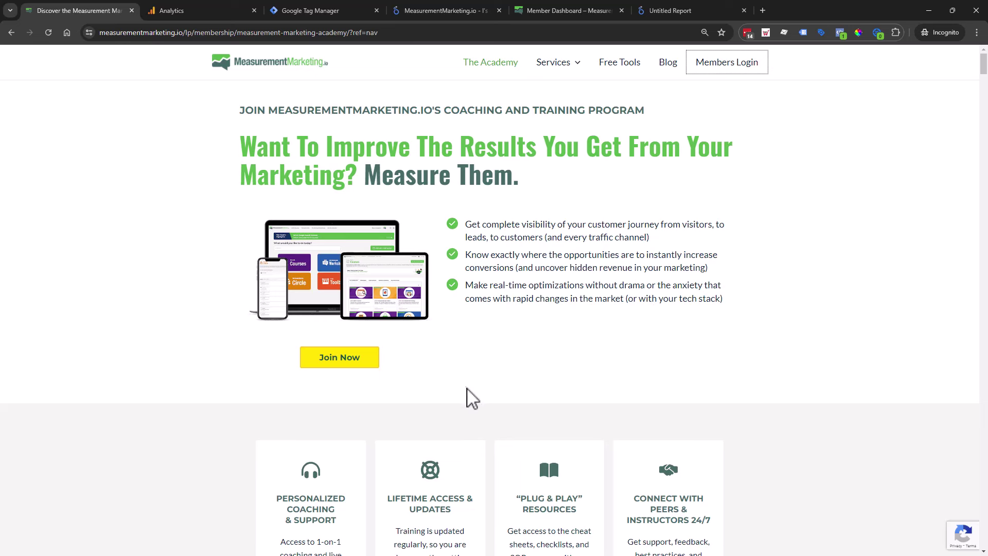
{"action": "scroll", "coordinate": [468, 395], "scroll_direction": "down", "scroll_amount": 1}
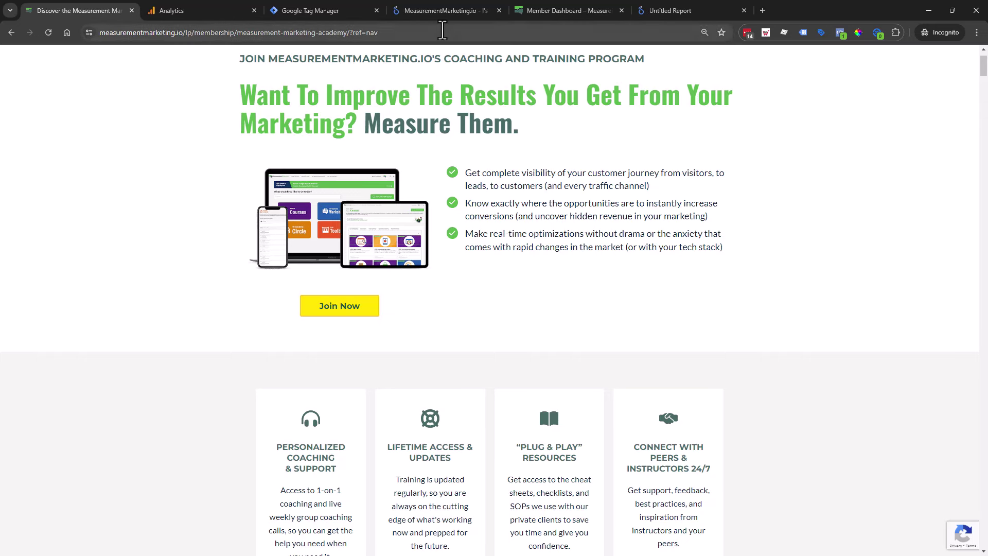
Recheck the ioj tags from impression to investigated in Google Tag Manager, and switch to the Academy Funnel report in Looker Studio
{"action": "left_click", "coordinate": [311, 10]}
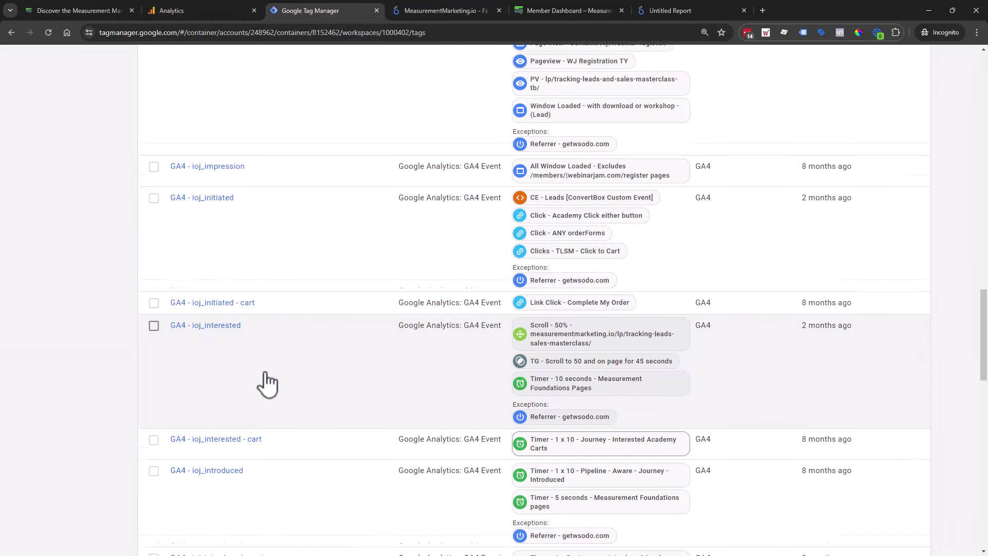
{"action": "scroll", "coordinate": [281, 406], "scroll_direction": "down", "scroll_amount": 1}
{"action": "scroll", "coordinate": [221, 332], "scroll_direction": "down", "scroll_amount": 1}
{"action": "scroll", "coordinate": [221, 355], "scroll_direction": "down", "scroll_amount": 1}
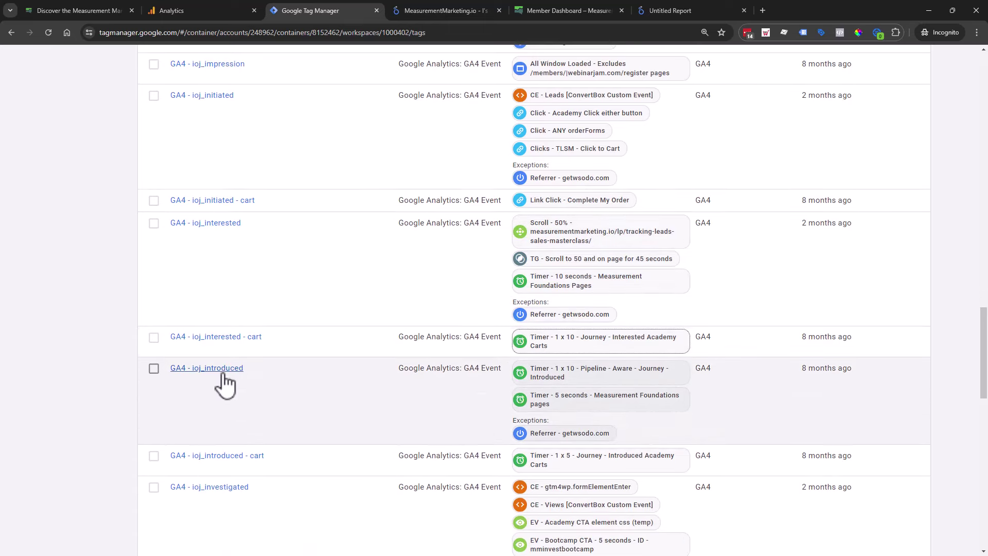
{"action": "scroll", "coordinate": [188, 308], "scroll_direction": "down", "scroll_amount": 3}
{"action": "scroll", "coordinate": [206, 342], "scroll_direction": "down", "scroll_amount": 2}
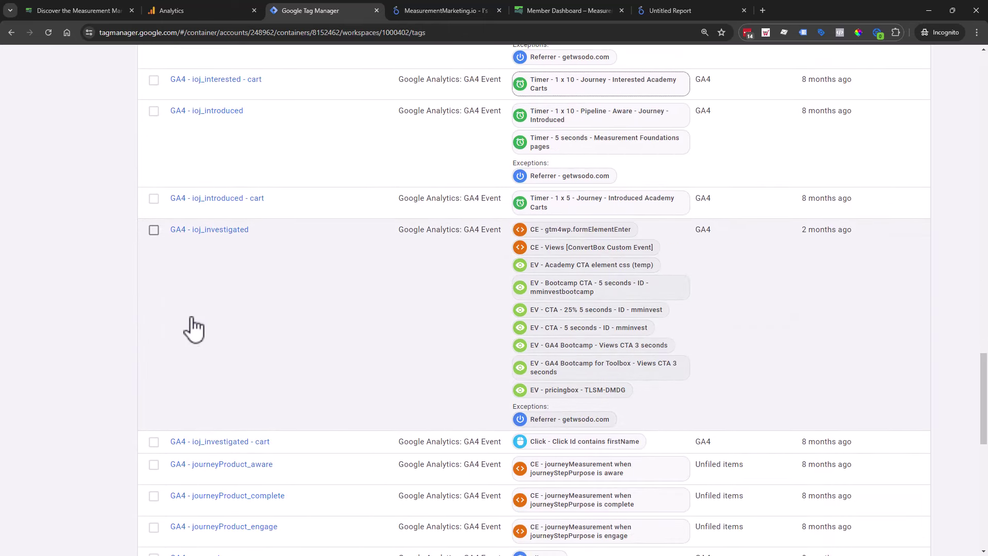
{"action": "scroll", "coordinate": [217, 241], "scroll_direction": "up", "scroll_amount": 5}
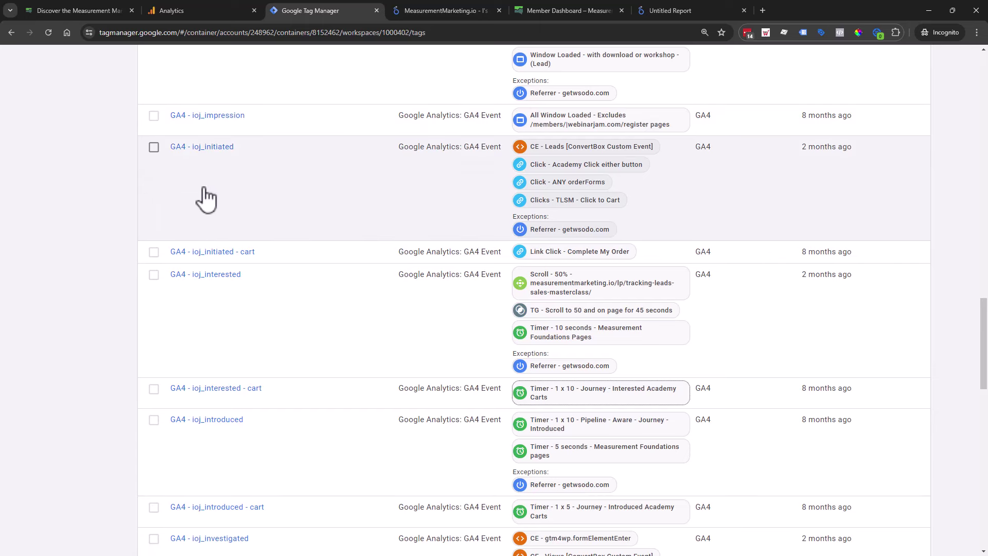
{"action": "scroll", "coordinate": [268, 193], "scroll_direction": "up", "scroll_amount": 1}
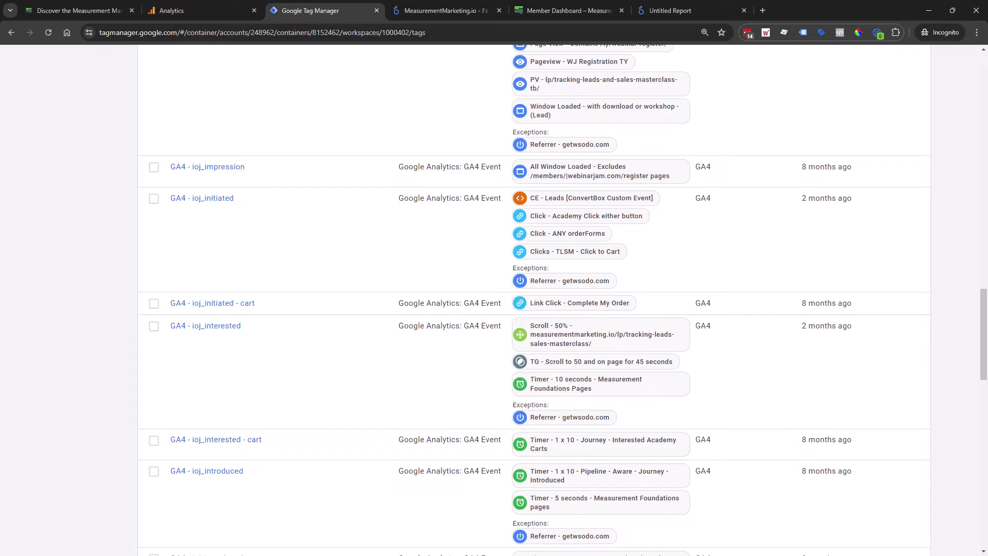
{"action": "key", "text": "alt+Tab"}
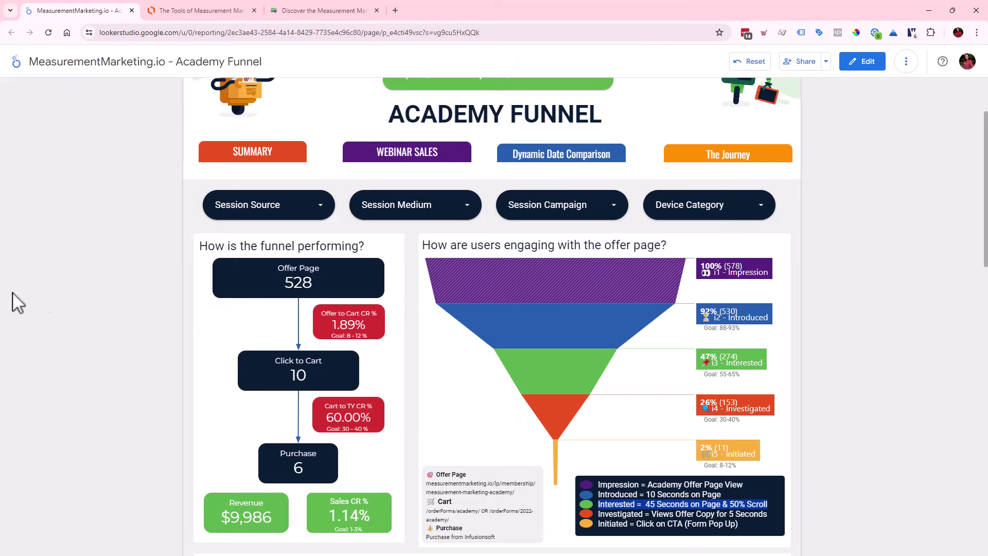
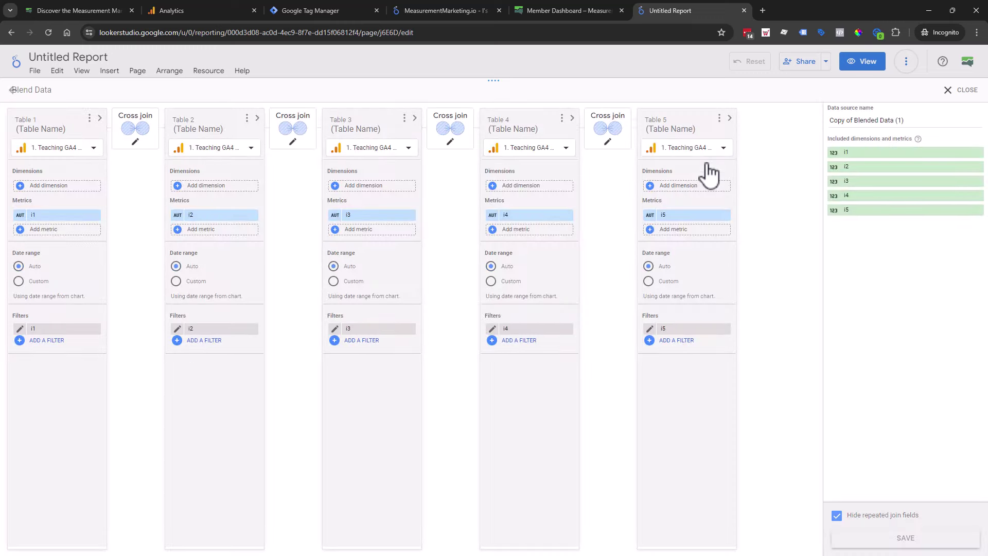
Create a new filter for Table 1 of the data blend that includes on the Page location field
{"action": "left_click", "coordinate": [47, 341]}
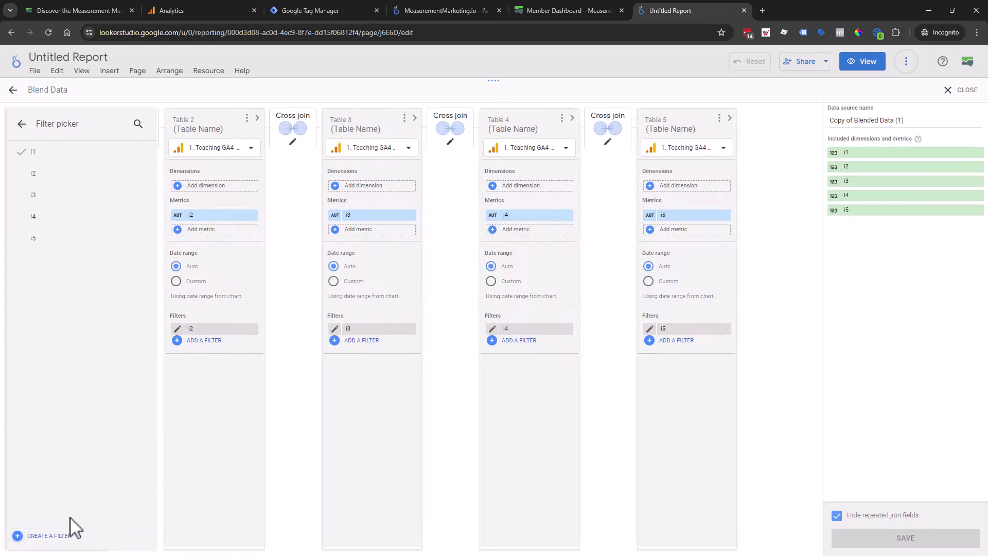
{"action": "left_click", "coordinate": [49, 536]}
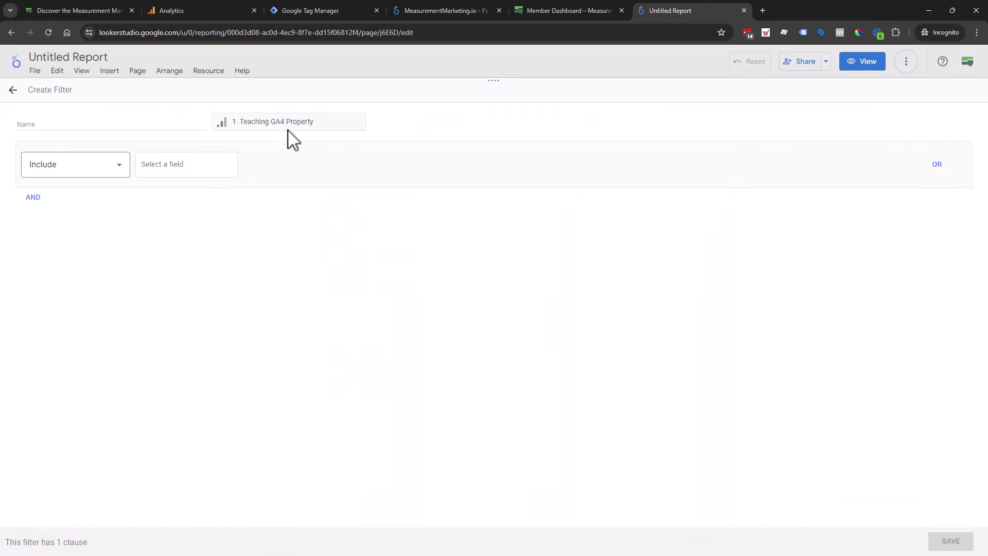
{"action": "left_click", "coordinate": [200, 175]}
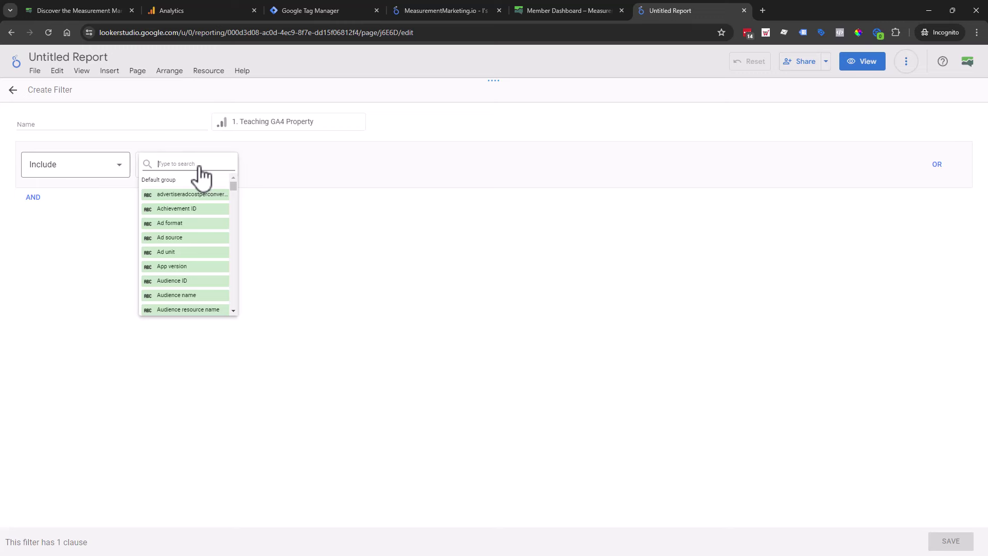
{"action": "type", "text": "page lo"}
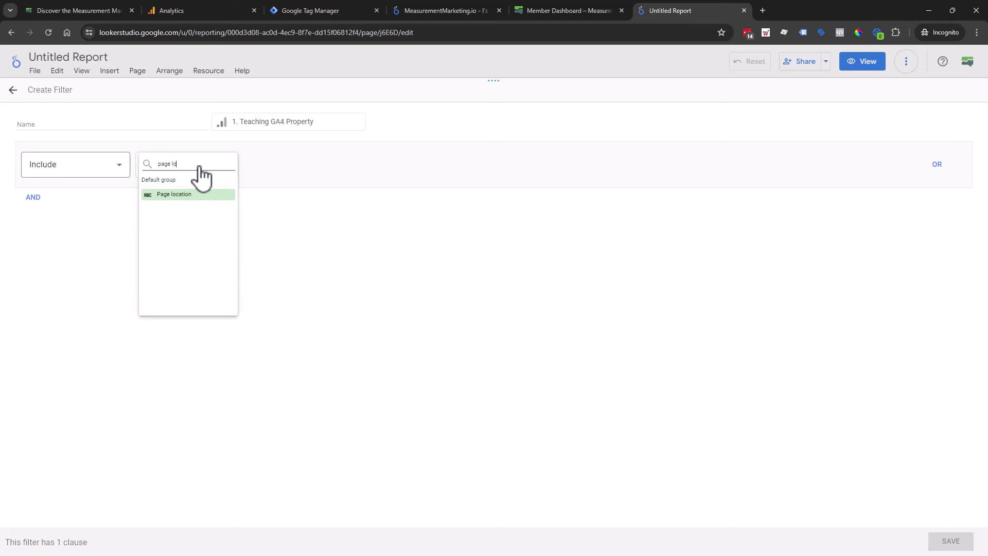
{"action": "left_click", "coordinate": [177, 195]}
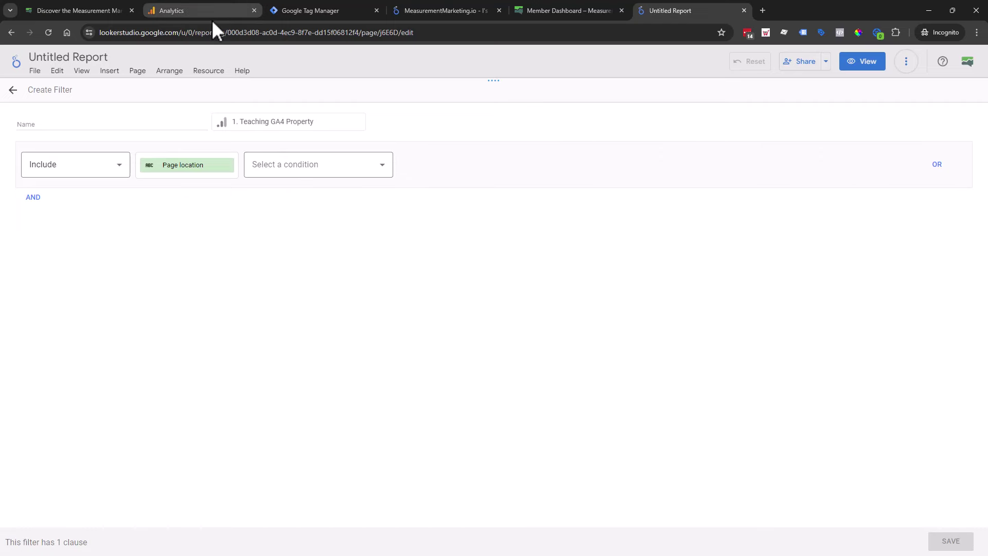
Copy the path /lp/membership/measurement-marketing-academy/ from the Academy offer page's address, and return to the filter in the untitled Looker Studio report
{"action": "left_click", "coordinate": [96, 6]}
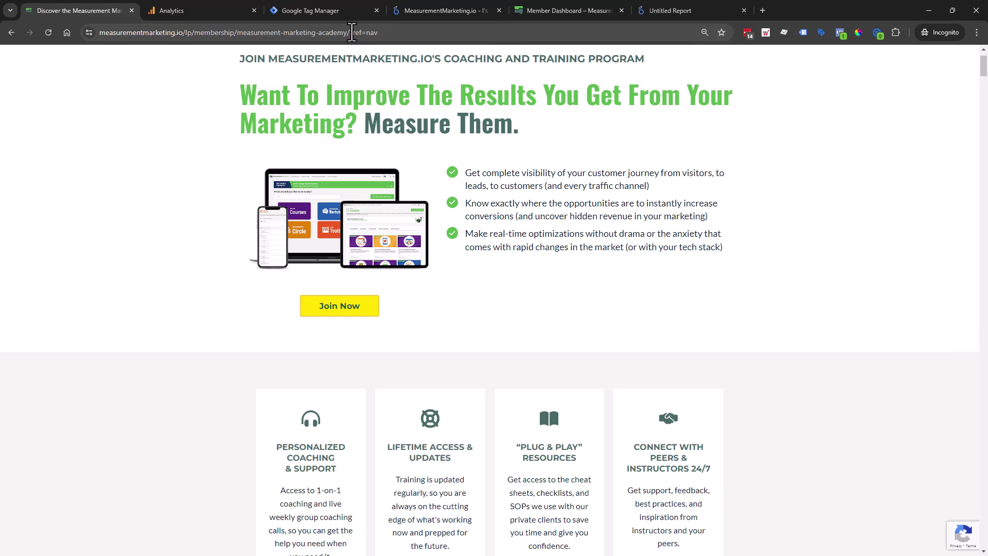
{"action": "left_click_drag", "start_coordinate": [350, 32], "coordinate": [193, 47]}
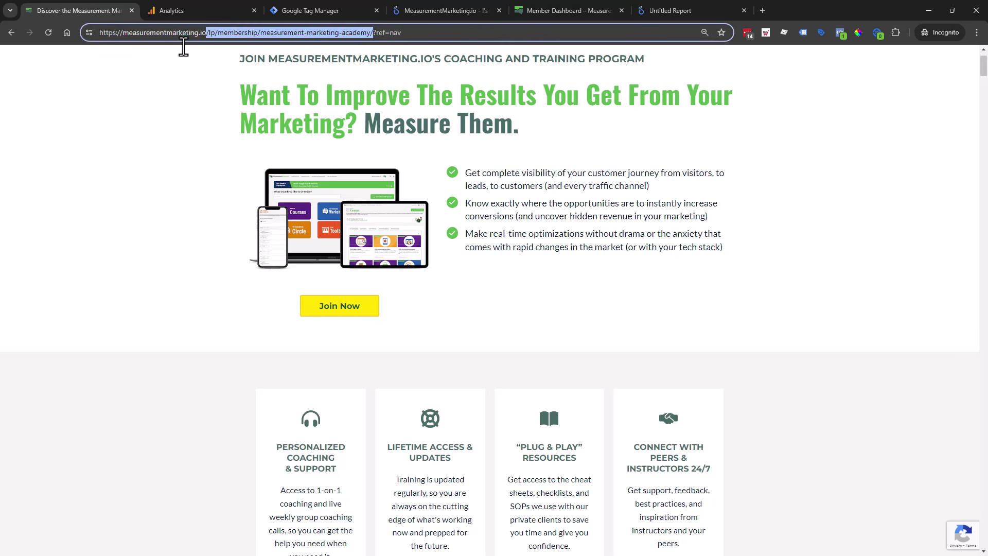
{"action": "left_click", "coordinate": [313, 10]}
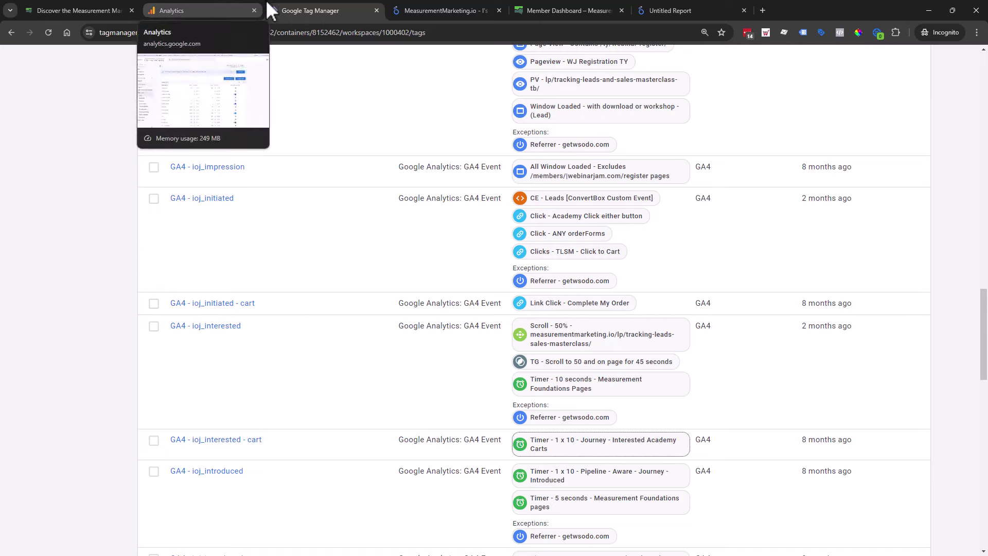
{"action": "left_click", "coordinate": [692, 7]}
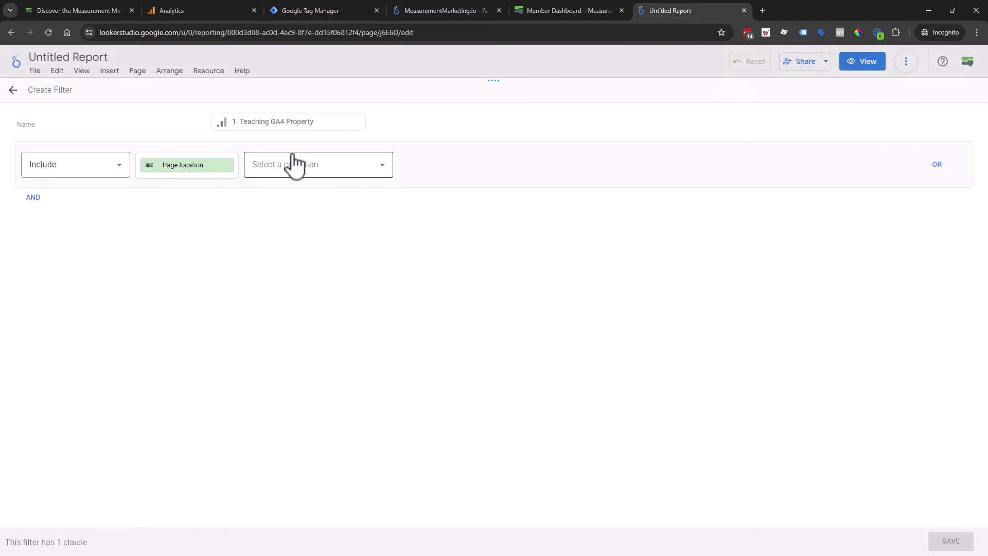
Set the filter to Contains /lp/membership/measurement-marketing-academy/, name it Academy Offer Page and save it
{"action": "left_click", "coordinate": [255, 170]}
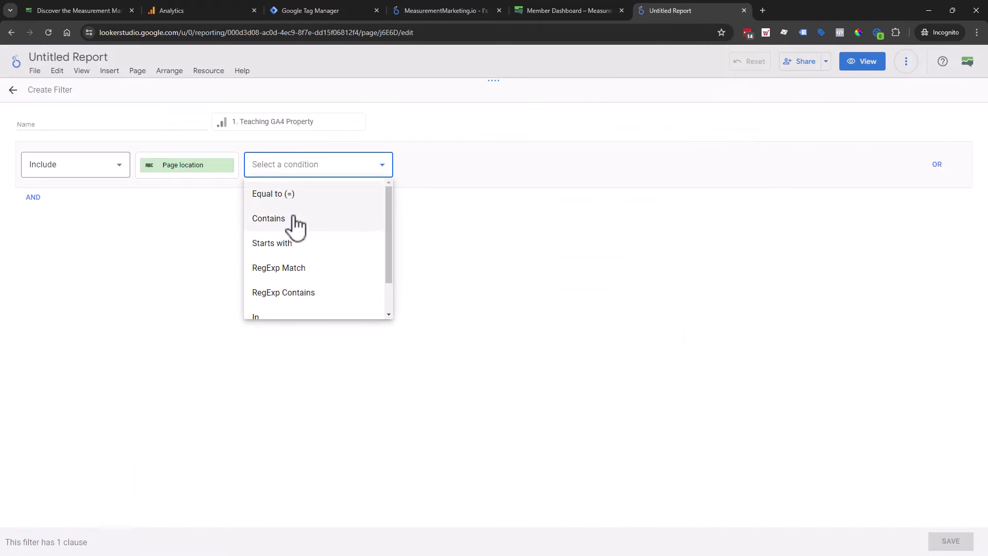
{"action": "left_click", "coordinate": [296, 222]}
{"action": "left_click", "coordinate": [426, 170]}
{"action": "type", "text": "discover-the-measurement-marketing-academy/"}
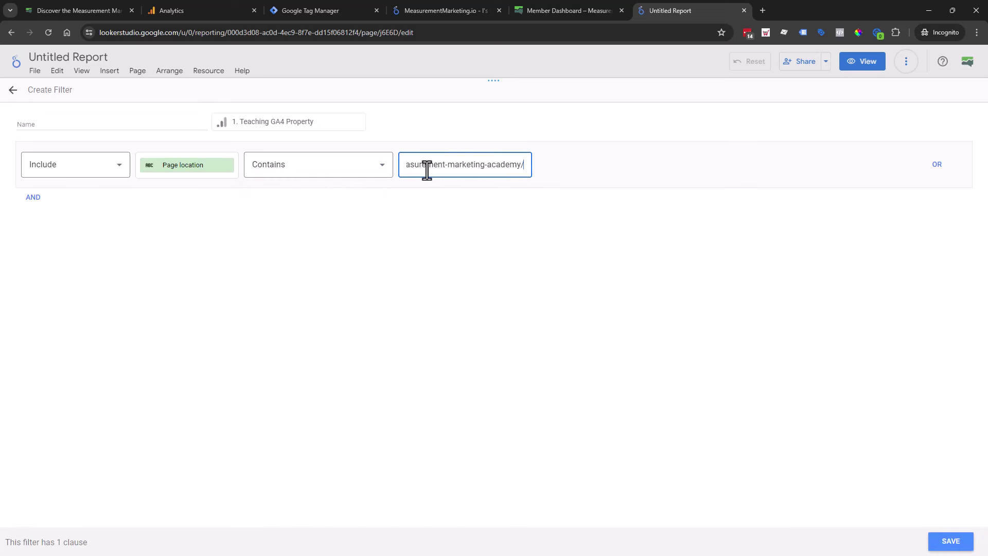
{"action": "left_click", "coordinate": [75, 125]}
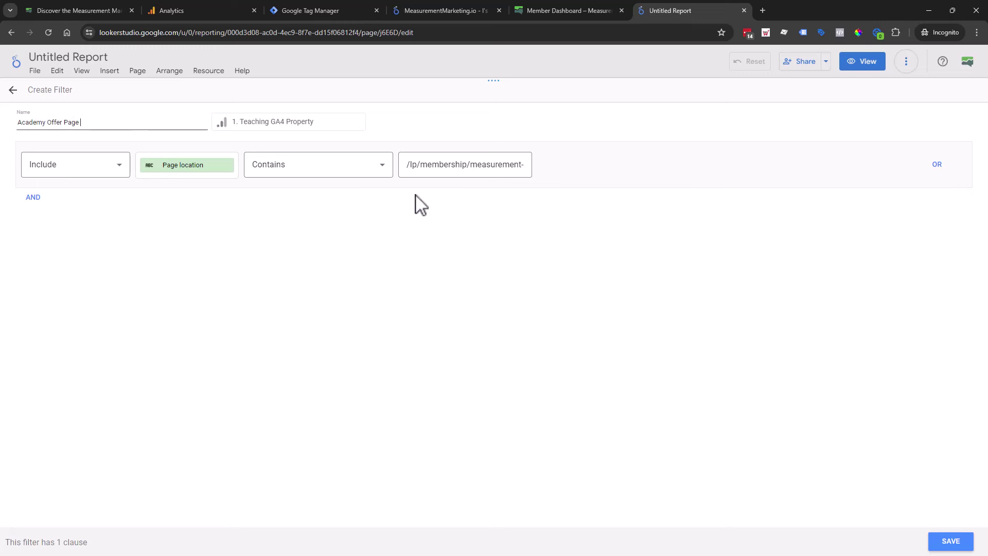
{"action": "left_click", "coordinate": [951, 541]}
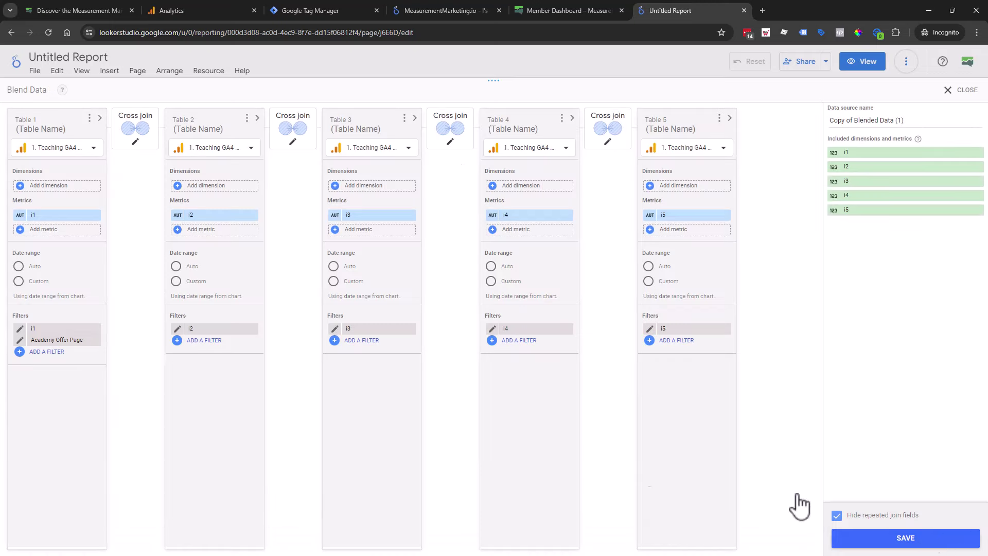
Add the existing Academy Offer Page filter to Table 2, Table 3 and Table 4 of the blend
{"action": "left_click", "coordinate": [191, 342]}
{"action": "left_click", "coordinate": [221, 260]}
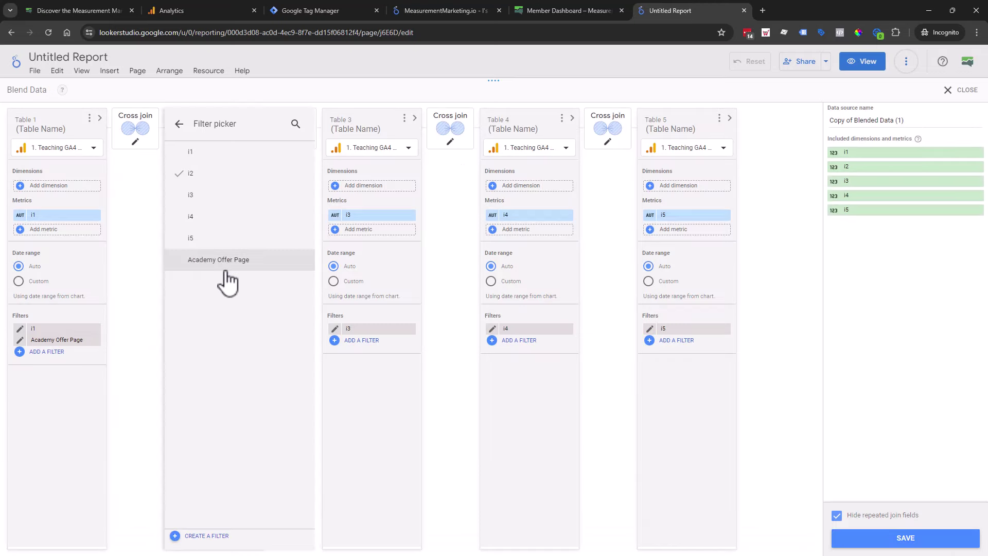
{"action": "left_click", "coordinate": [367, 344]}
{"action": "left_click", "coordinate": [375, 260]}
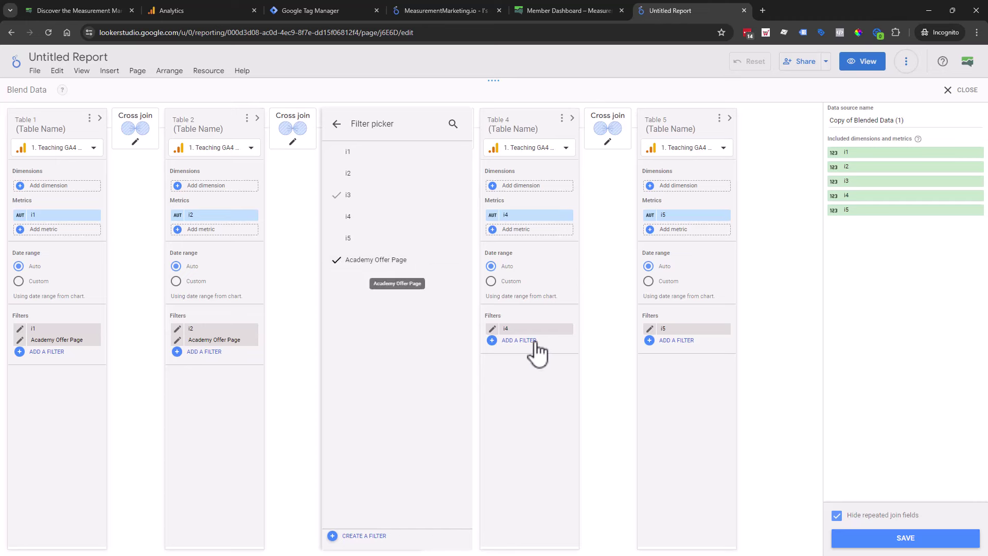
{"action": "left_click", "coordinate": [530, 342]}
{"action": "left_click", "coordinate": [530, 260]}
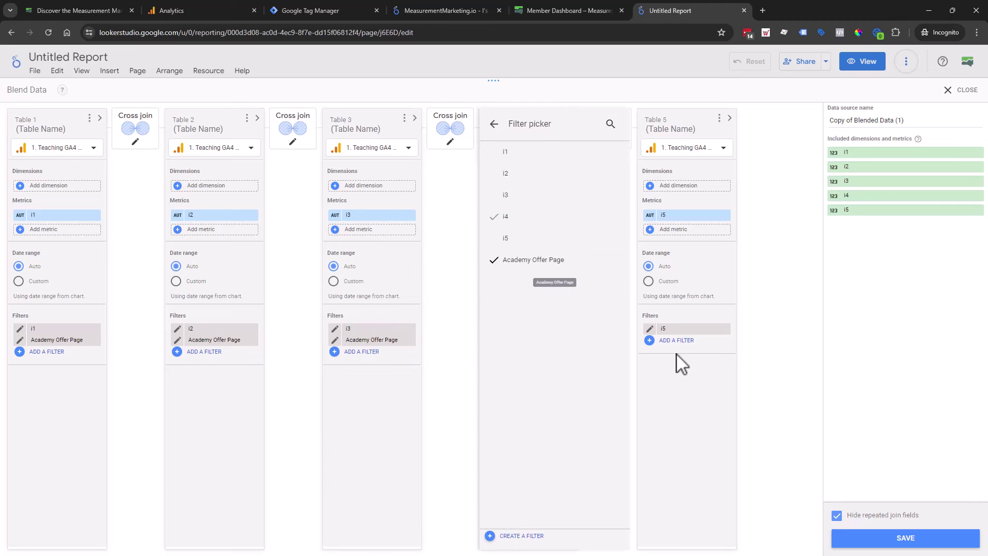
{"action": "left_click", "coordinate": [649, 329]}
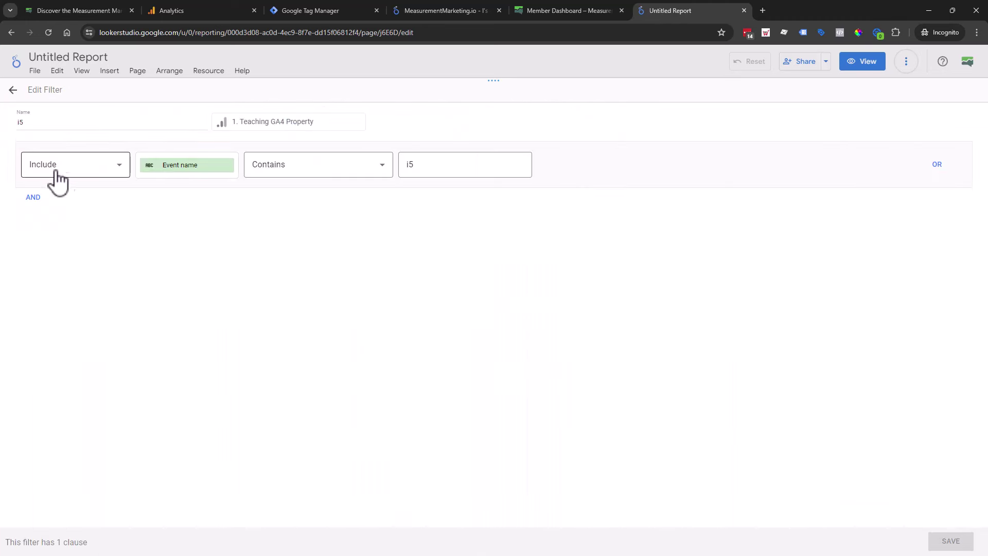
{"action": "left_click", "coordinate": [32, 197]}
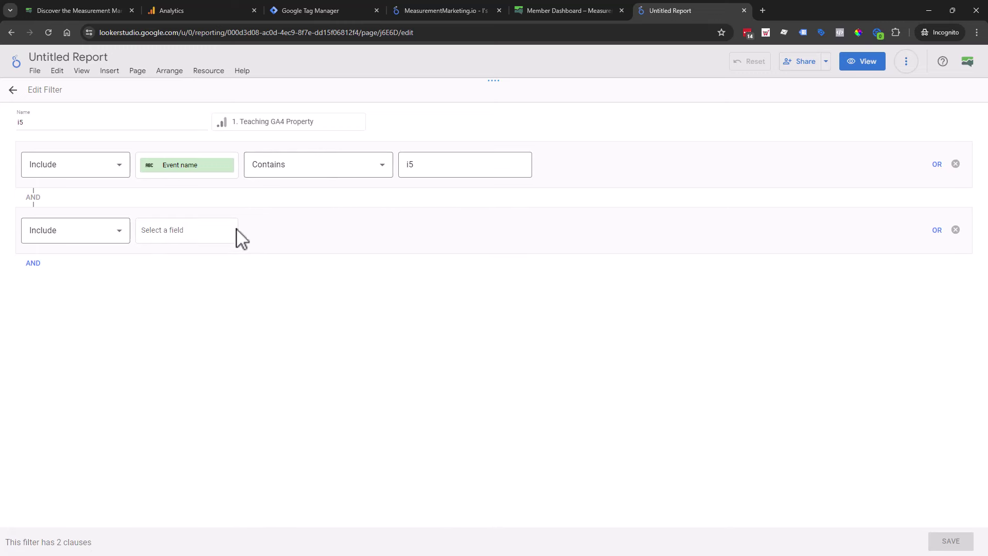
{"action": "left_click", "coordinate": [955, 230]}
{"action": "left_click", "coordinate": [13, 90]}
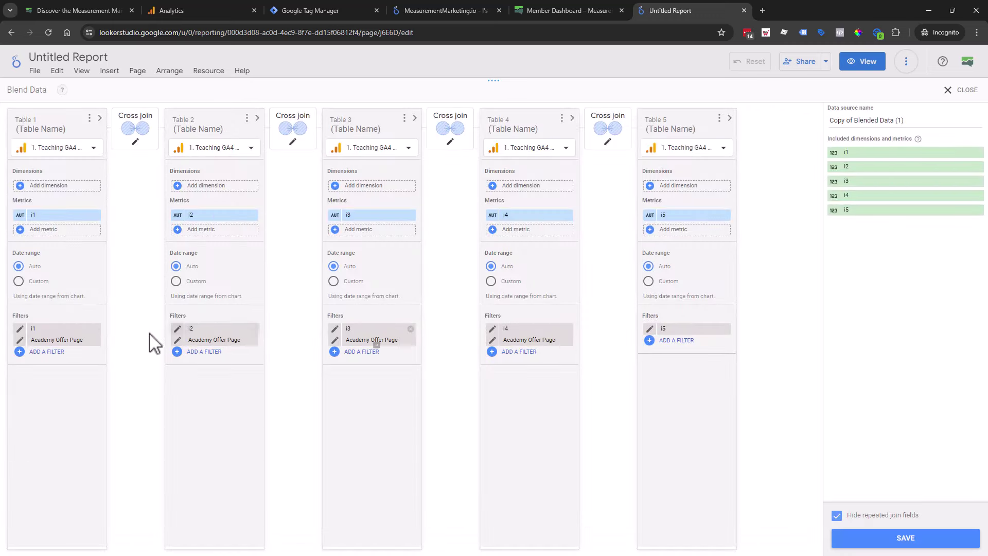
Add the Academy Offer Page filter to Table 5, then save and close the blend
{"action": "left_click", "coordinate": [651, 341]}
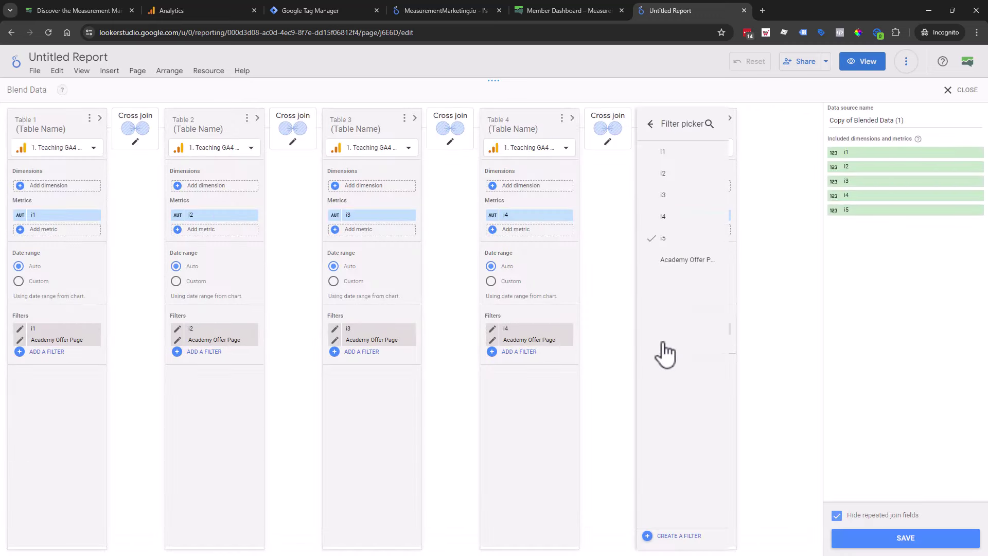
{"action": "left_click", "coordinate": [701, 260]}
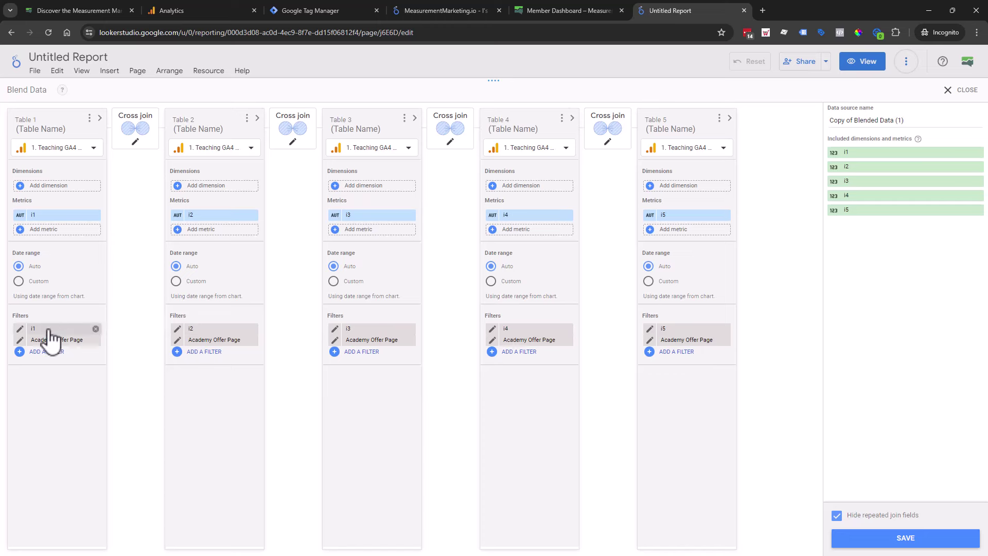
{"action": "left_click", "coordinate": [913, 547]}
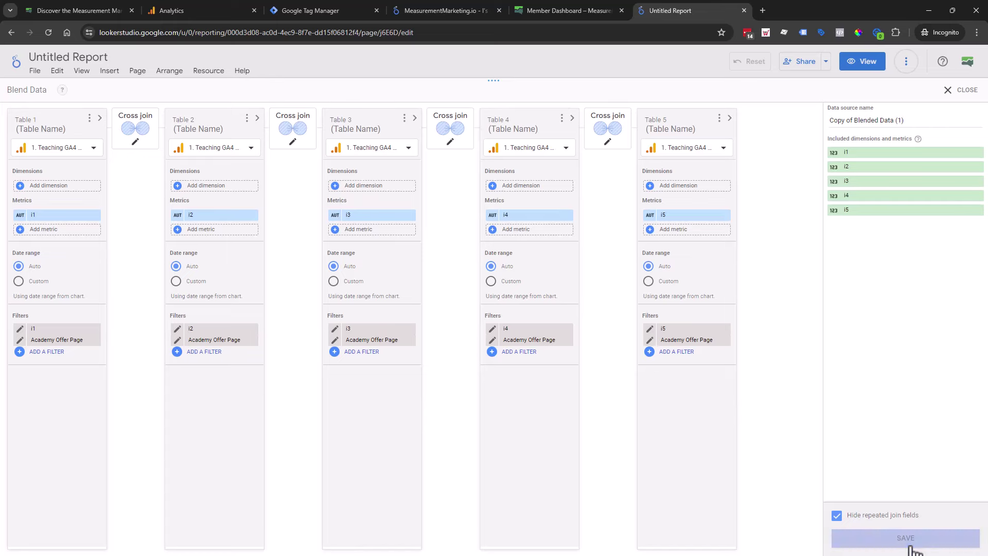
{"action": "left_click", "coordinate": [956, 91]}
Switch the funnel chart's data source to Copy of Blended Data (1), and rename that blend Academy IOJ and save it
{"action": "left_click", "coordinate": [799, 179]}
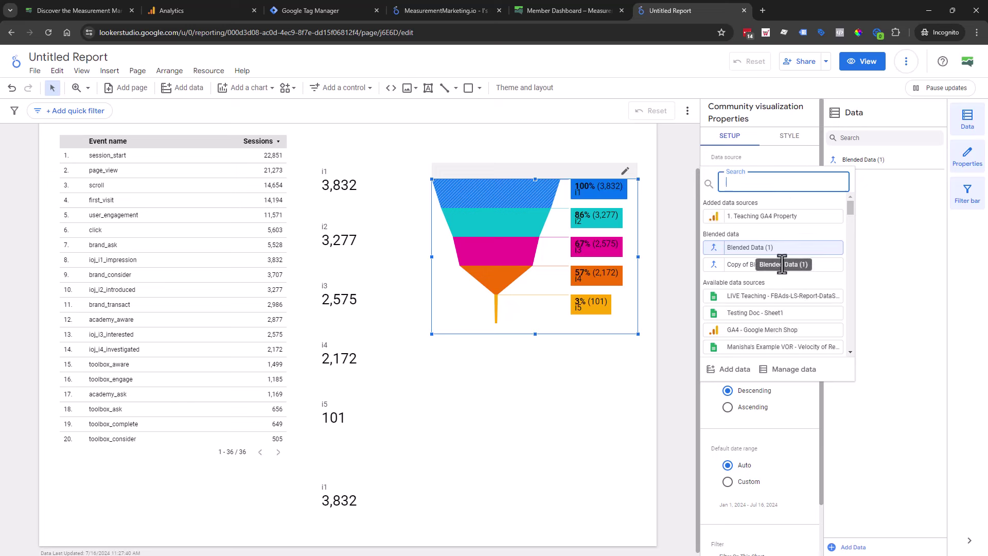
{"action": "left_click", "coordinate": [762, 264]}
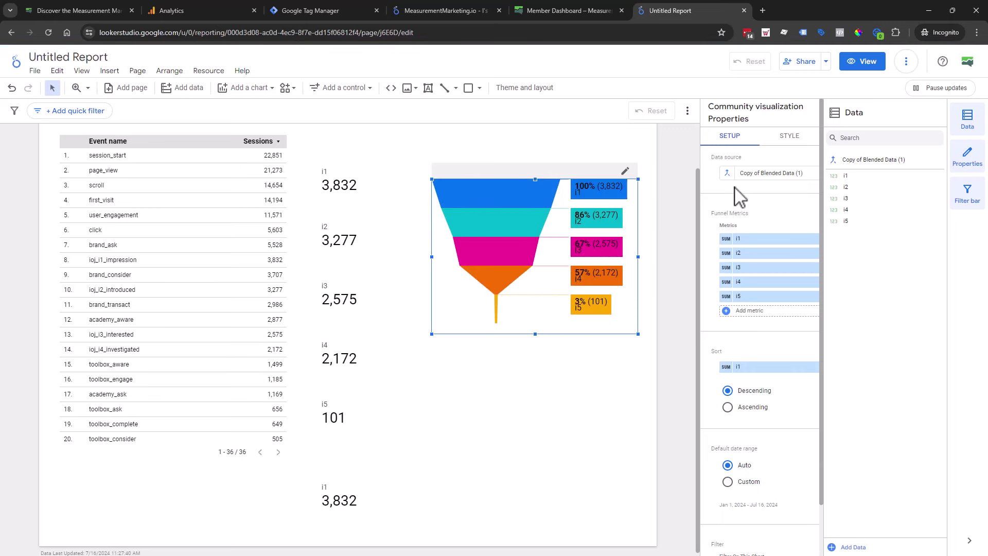
{"action": "left_click", "coordinate": [727, 173]}
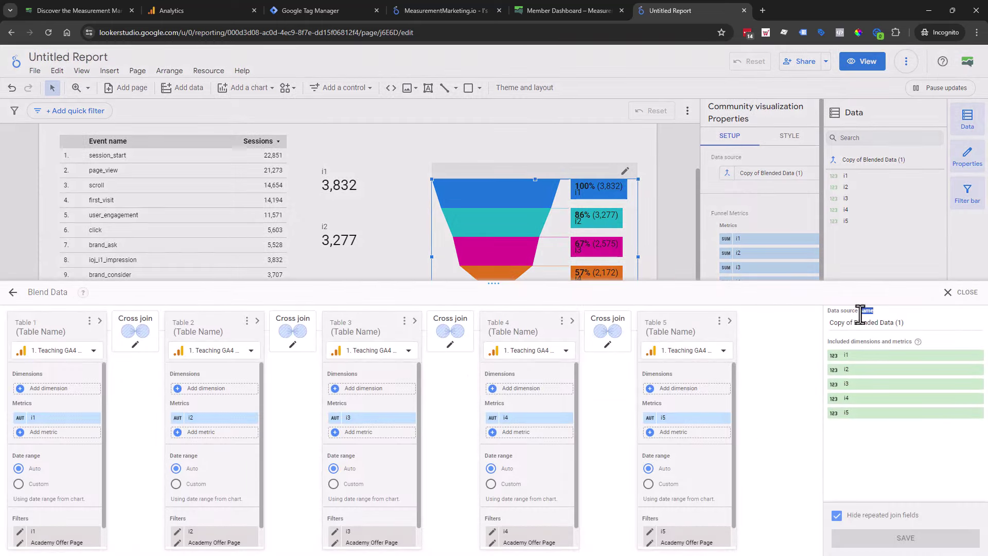
{"action": "left_click", "coordinate": [863, 324]}
{"action": "type", "text": "Academy IOJ"}
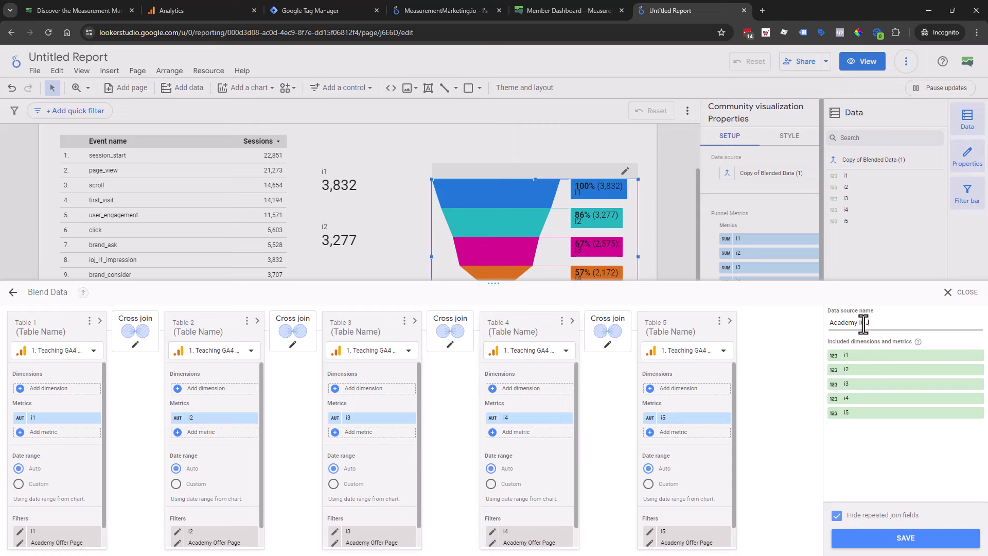
{"action": "left_click", "coordinate": [905, 540]}
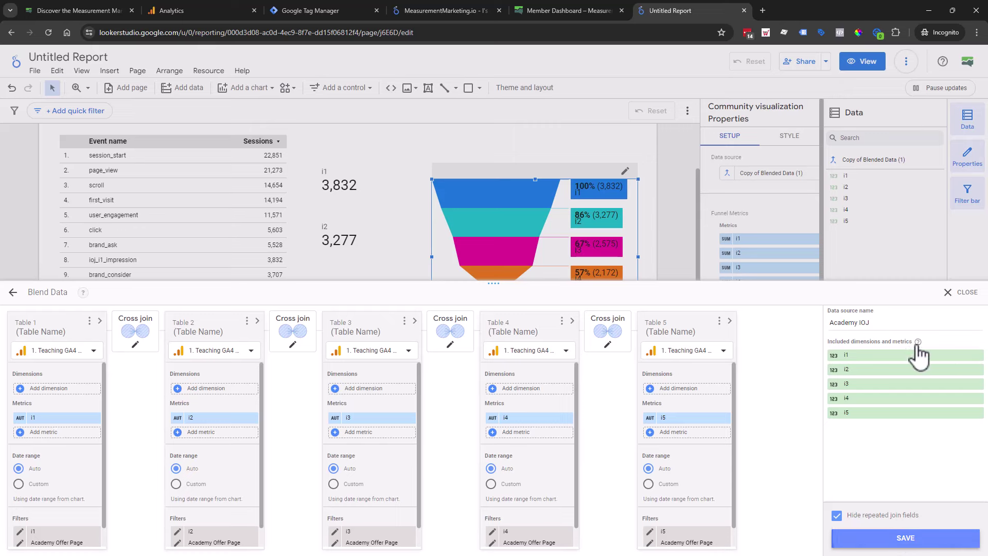
{"action": "left_click", "coordinate": [968, 298]}
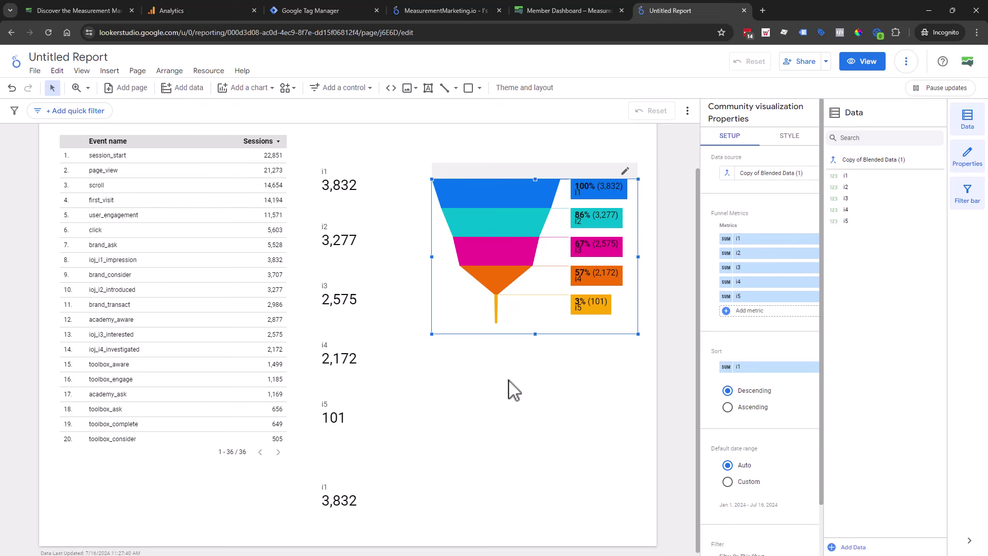
Open the report's list of blends and duplicate Blended Data (1)
{"action": "left_click", "coordinate": [218, 74]}
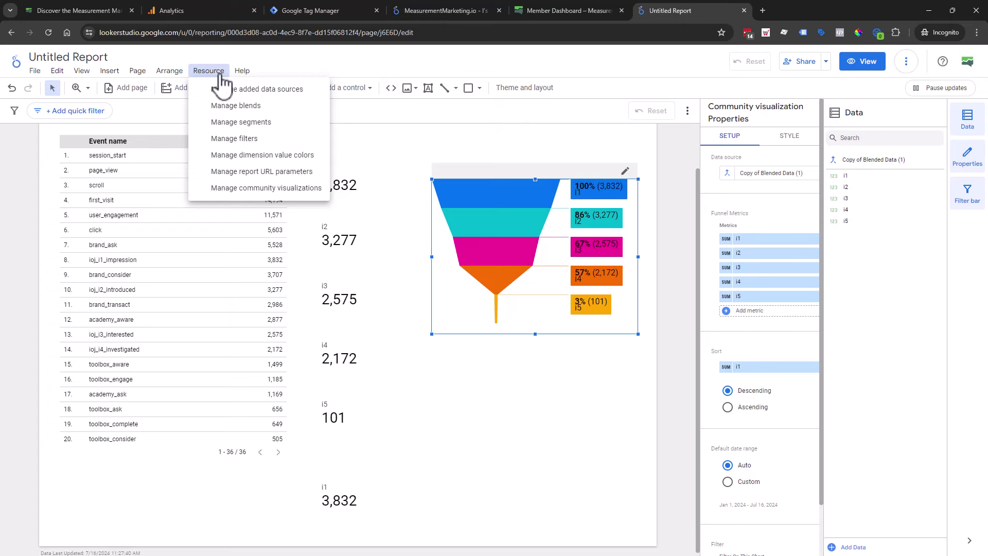
{"action": "left_click", "coordinate": [235, 106]}
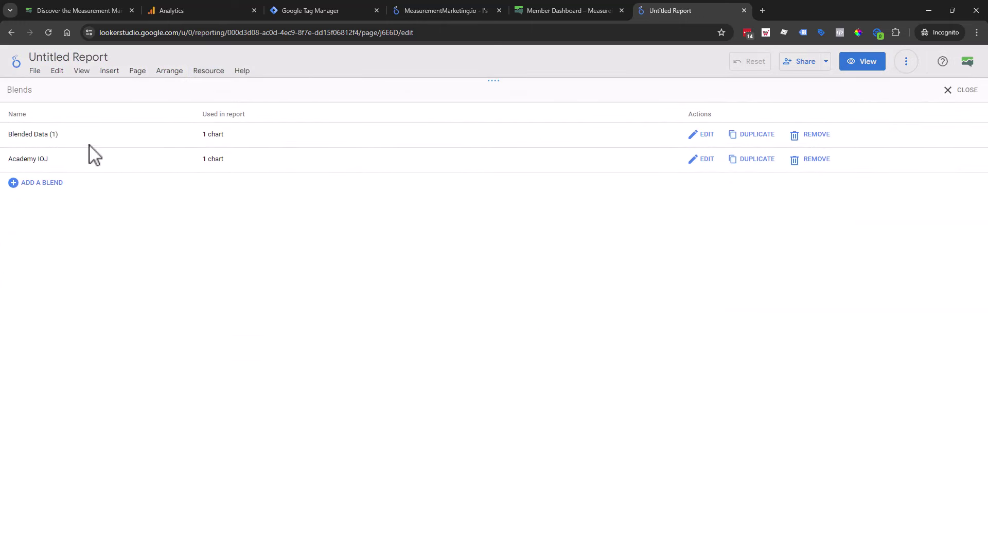
{"action": "left_click", "coordinate": [755, 138]}
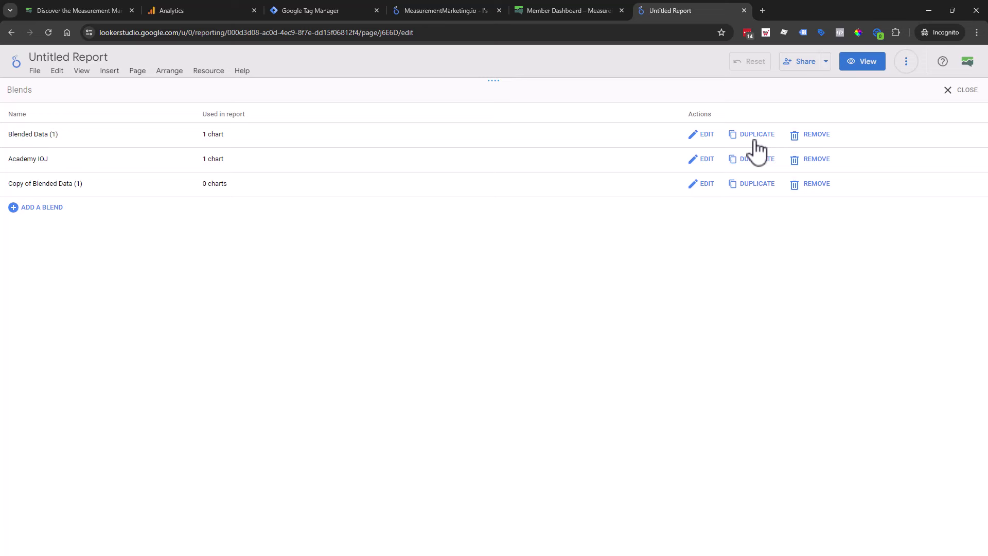
{"action": "left_click", "coordinate": [704, 183]}
{"action": "left_click", "coordinate": [61, 341]}
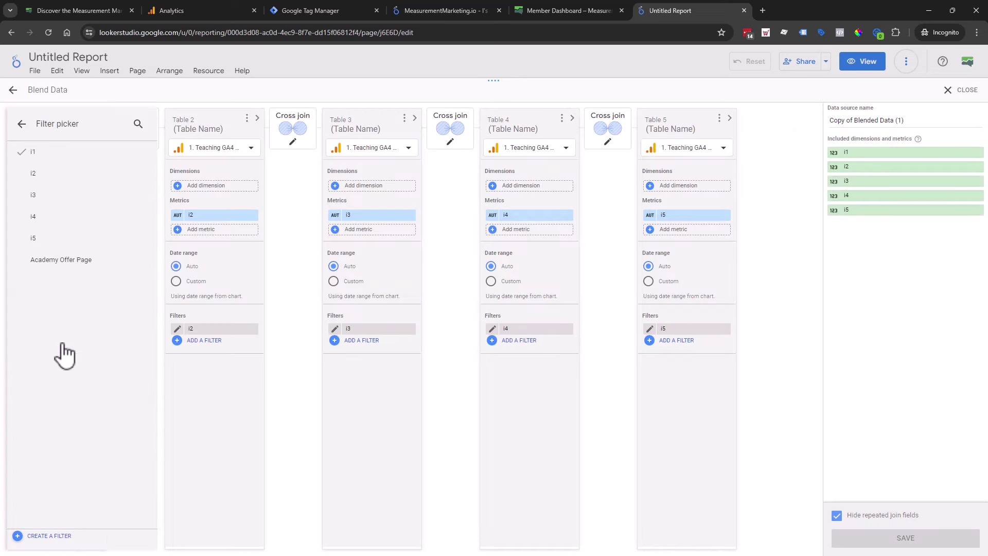
{"action": "left_click", "coordinate": [66, 535]}
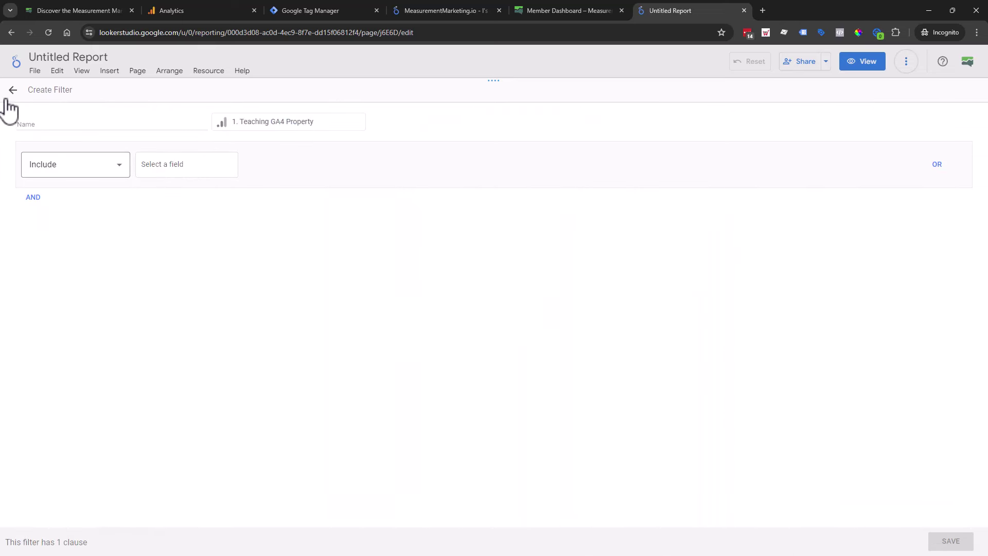
{"action": "left_click", "coordinate": [12, 91]}
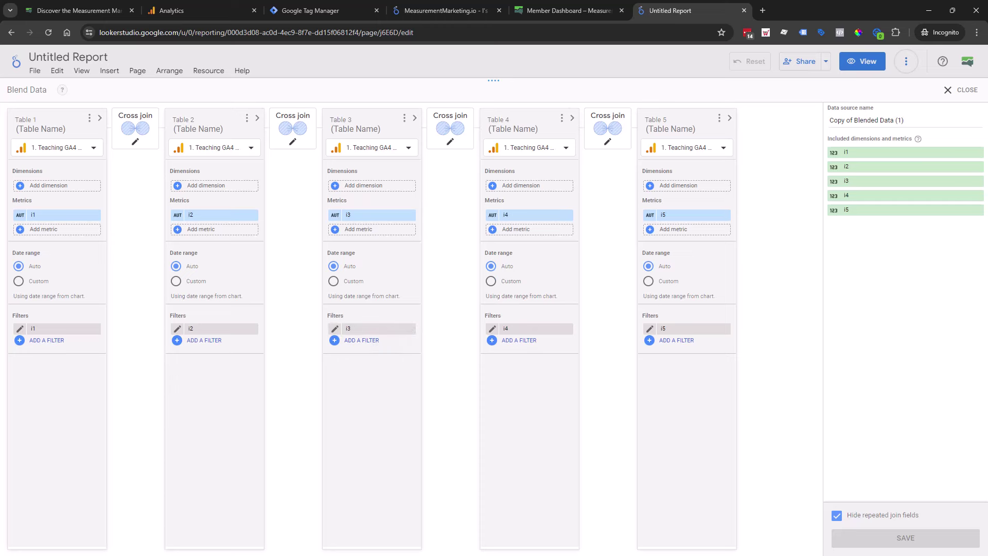
{"action": "left_click", "coordinate": [960, 91]}
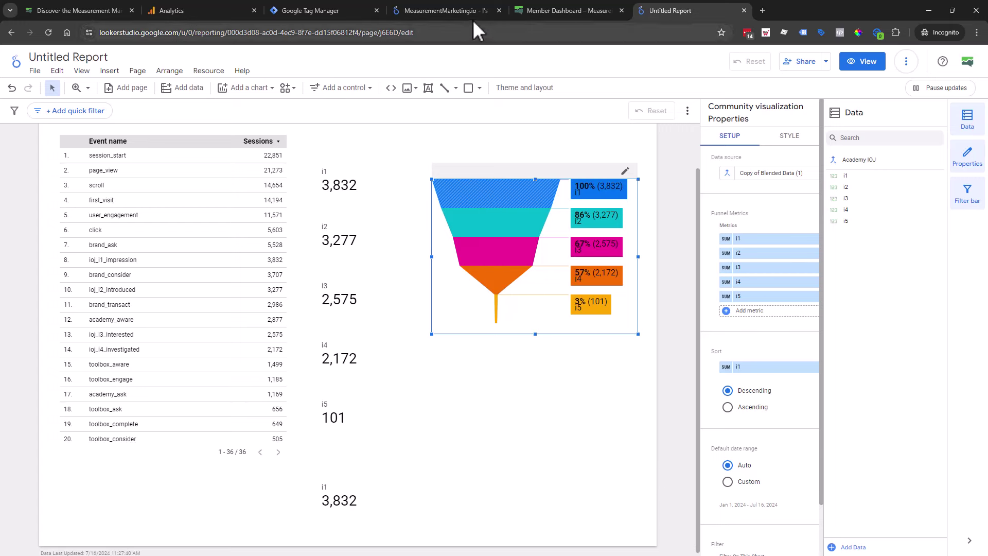
Review the I's on the Journey template's summary funnel and traffic tables, glance at the Tag Manager tags, and open the template's Comparison page
{"action": "left_click", "coordinate": [454, 7]}
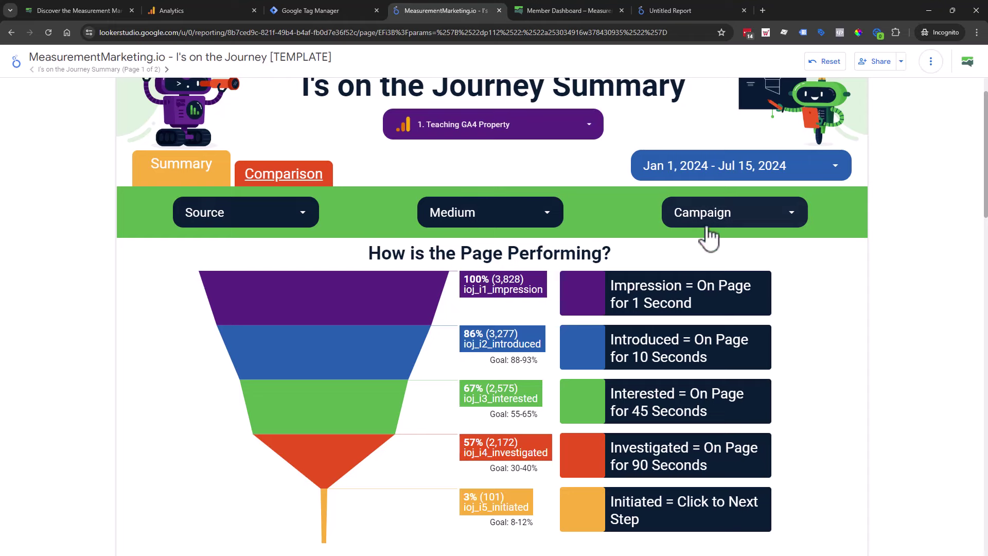
{"action": "scroll", "coordinate": [641, 384], "scroll_direction": "down", "scroll_amount": 1}
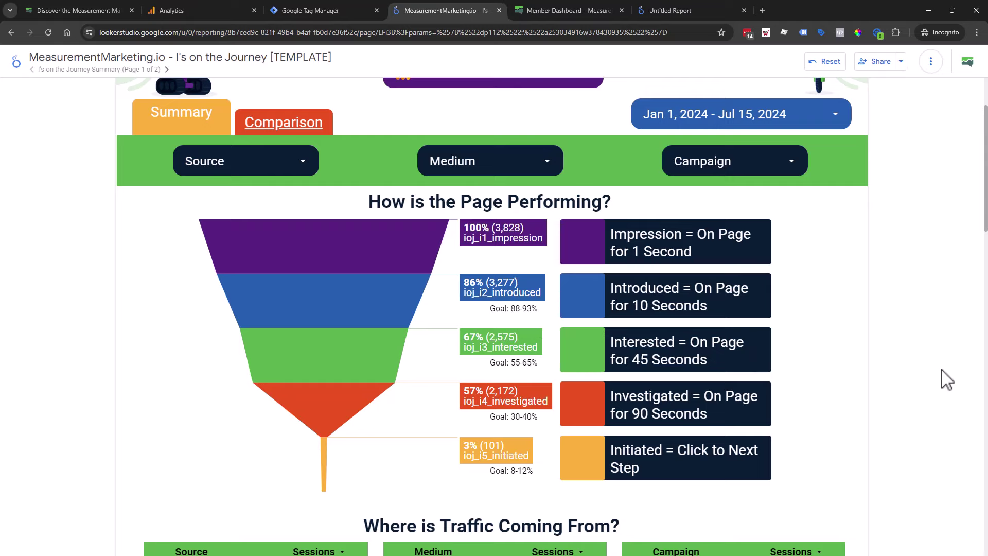
{"action": "left_click", "coordinate": [320, 13]}
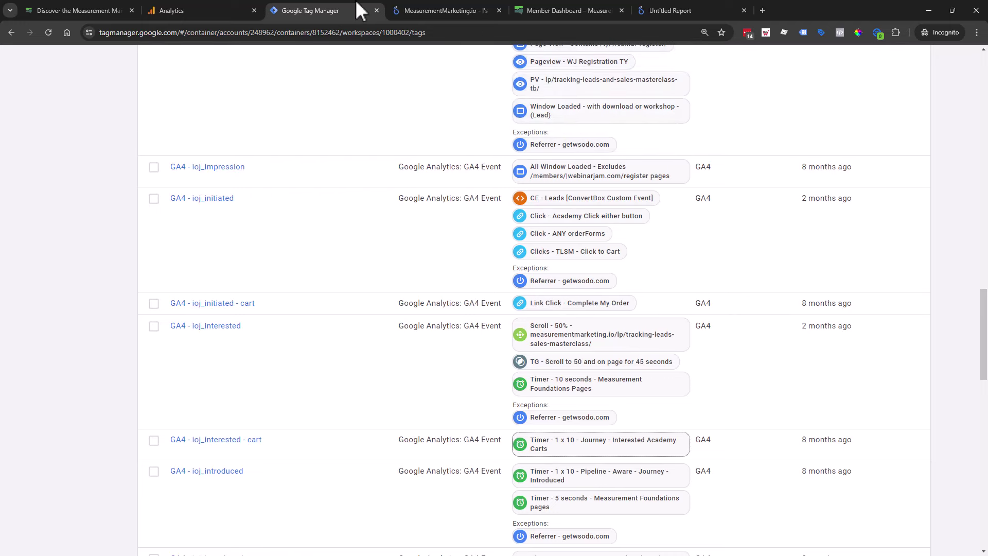
{"action": "left_click", "coordinate": [431, 10]}
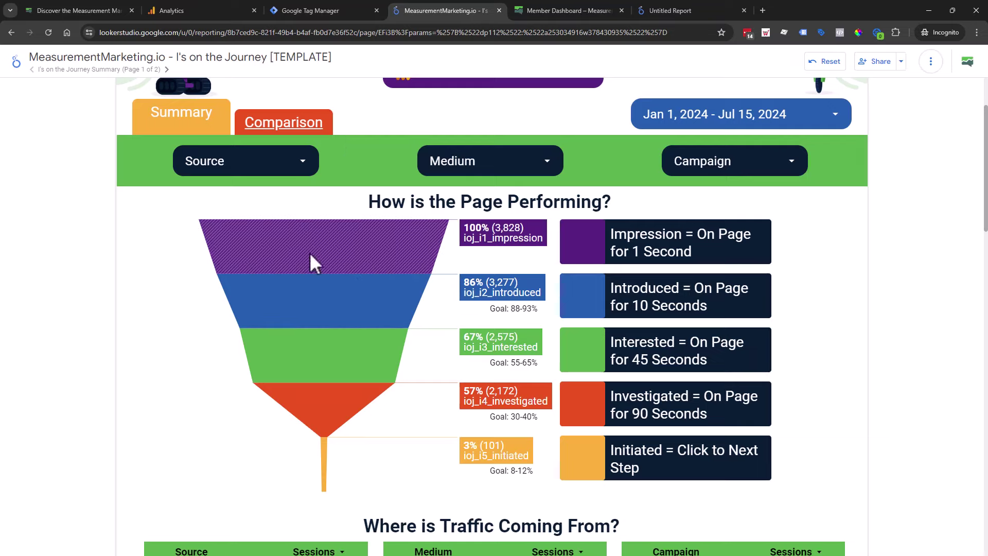
{"action": "scroll", "coordinate": [721, 470], "scroll_direction": "down", "scroll_amount": 12}
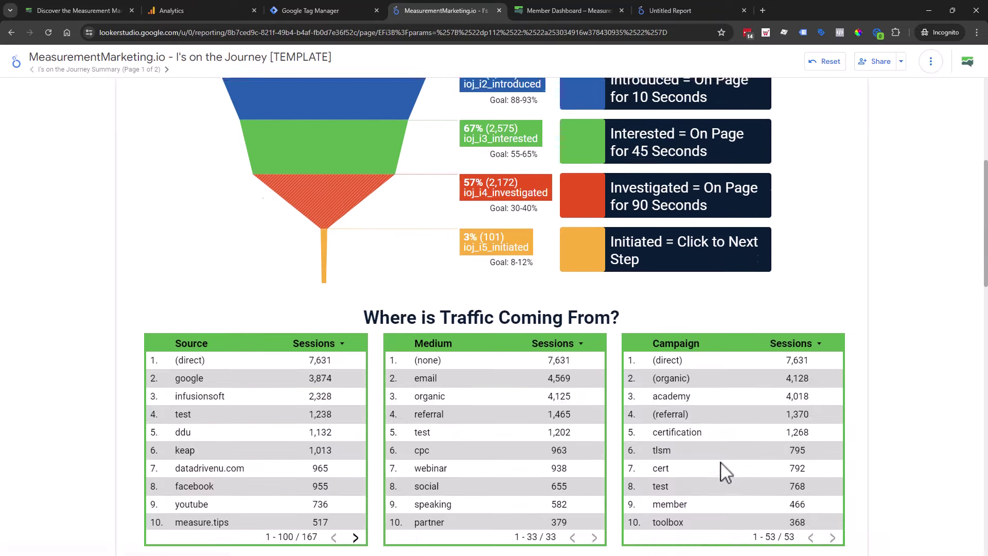
{"action": "scroll", "coordinate": [541, 415], "scroll_direction": "up", "scroll_amount": 15}
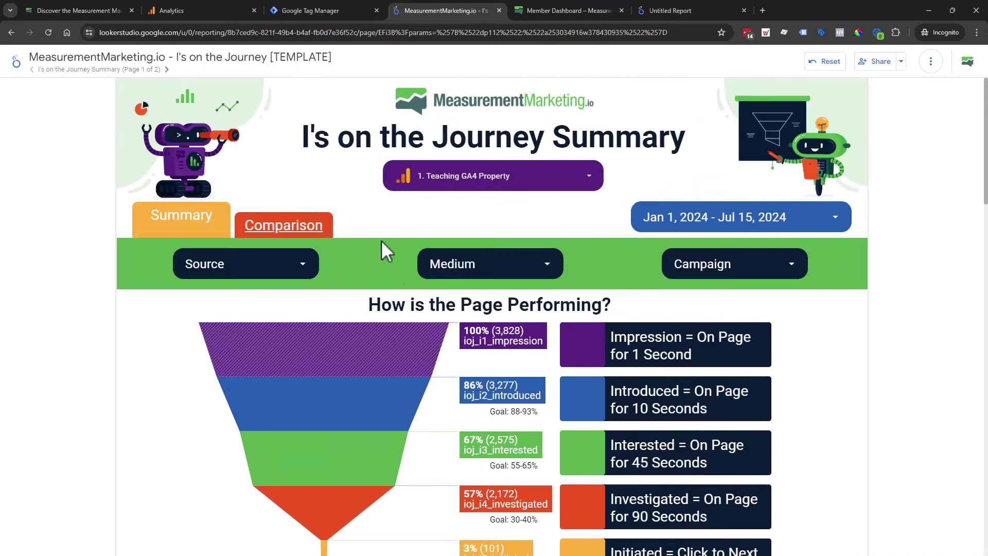
{"action": "left_click", "coordinate": [302, 241]}
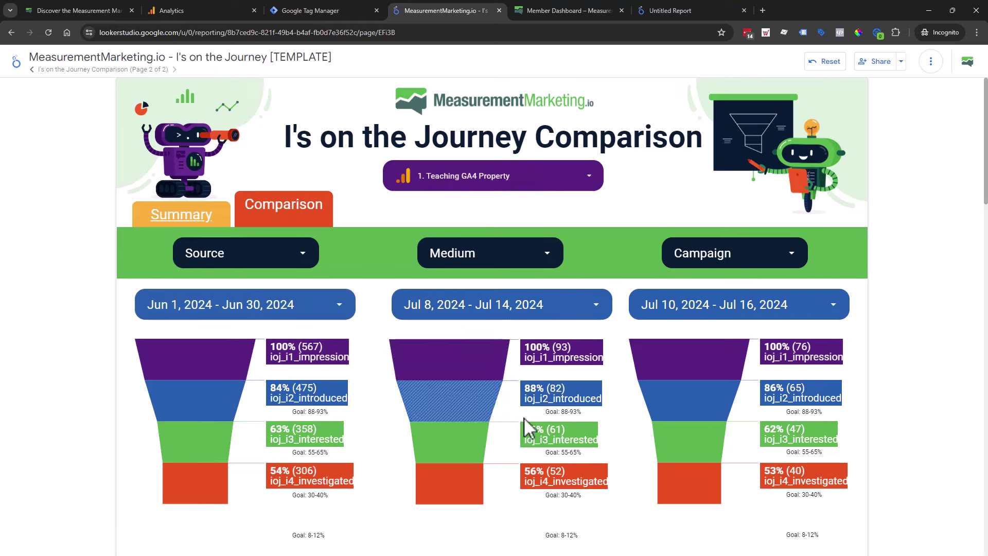
Switch to the MeasurementMarketing.io member Toolbox and look through the Get It Done Guides for the I's on the Journey guide
{"action": "left_click", "coordinate": [548, 16]}
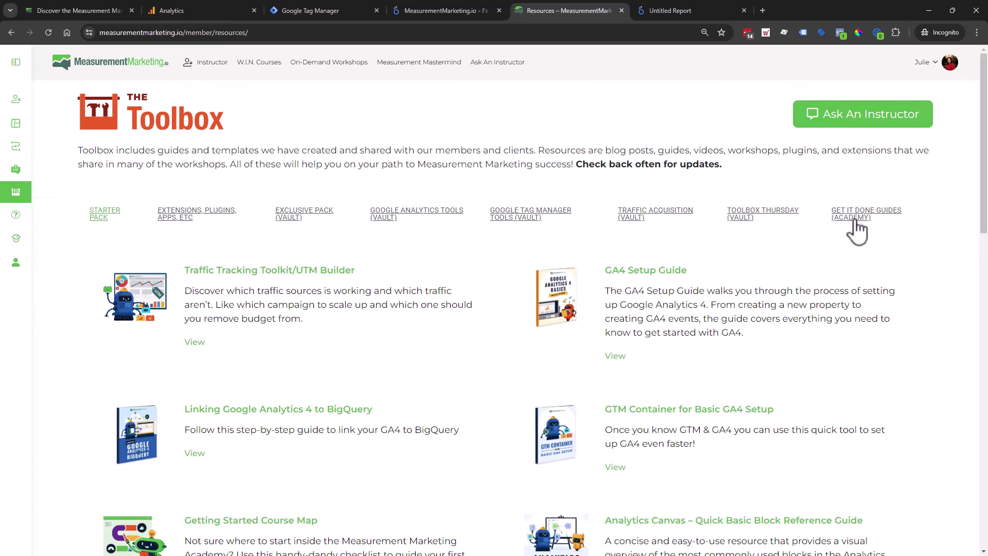
{"action": "left_click", "coordinate": [854, 220]}
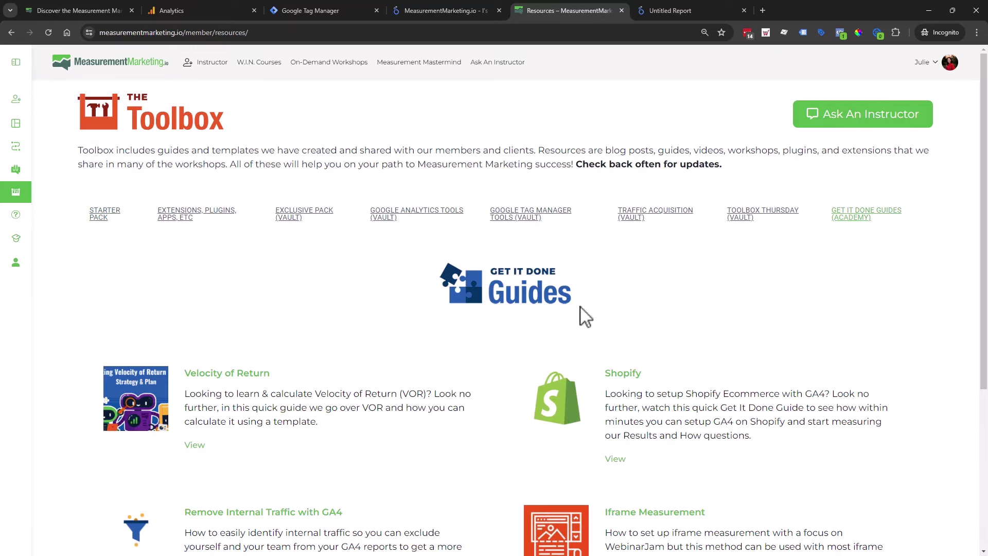
{"action": "scroll", "coordinate": [447, 291], "scroll_direction": "down", "scroll_amount": 1}
{"action": "scroll", "coordinate": [447, 291], "scroll_direction": "down", "scroll_amount": 1}
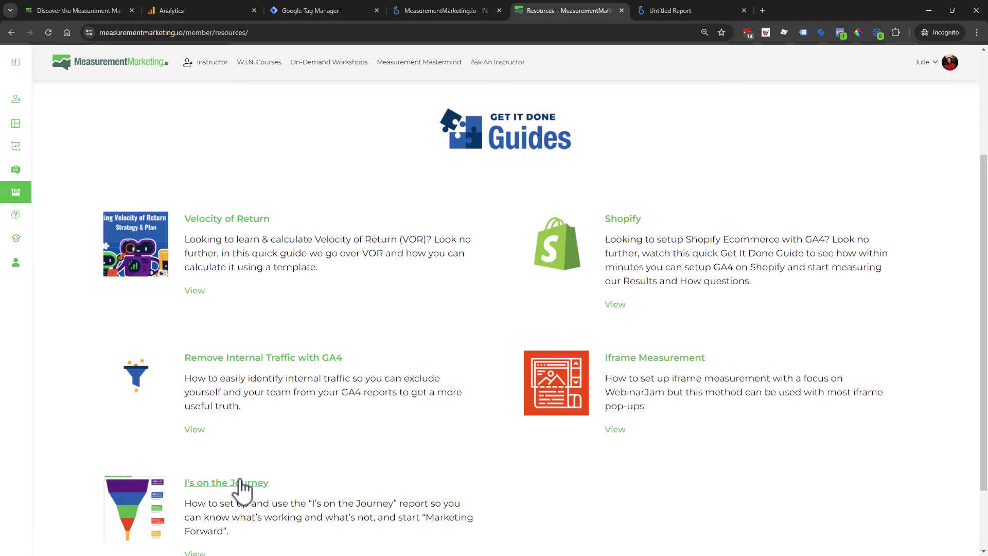
{"action": "scroll", "coordinate": [260, 453], "scroll_direction": "down", "scroll_amount": 1}
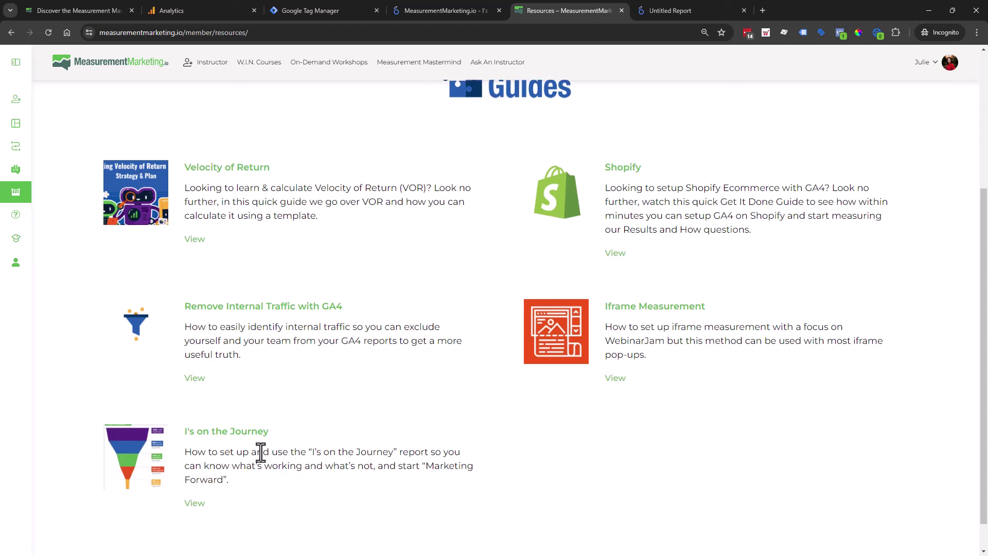
{"action": "scroll", "coordinate": [258, 449], "scroll_direction": "up", "scroll_amount": 4}
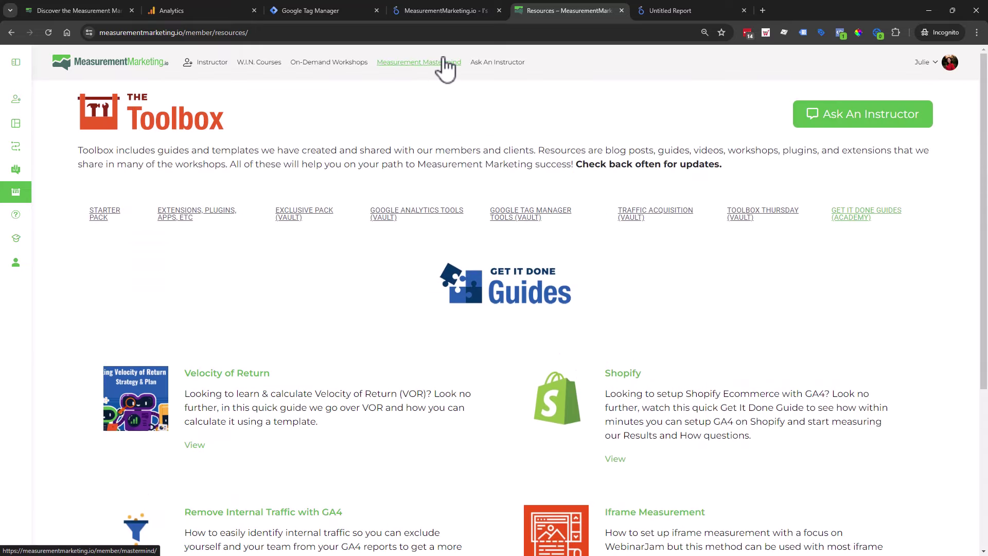